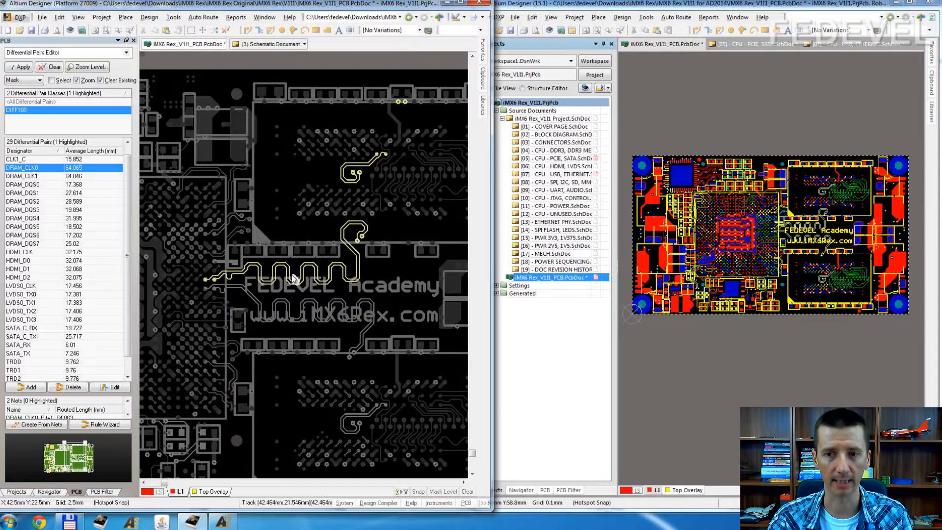
Step: Examine the DIFF100 width, differential pair routing and matched net length rules of the original PCB in Altium Designer Platform 27009
ctrl+scroll(290, 236, up, 5)
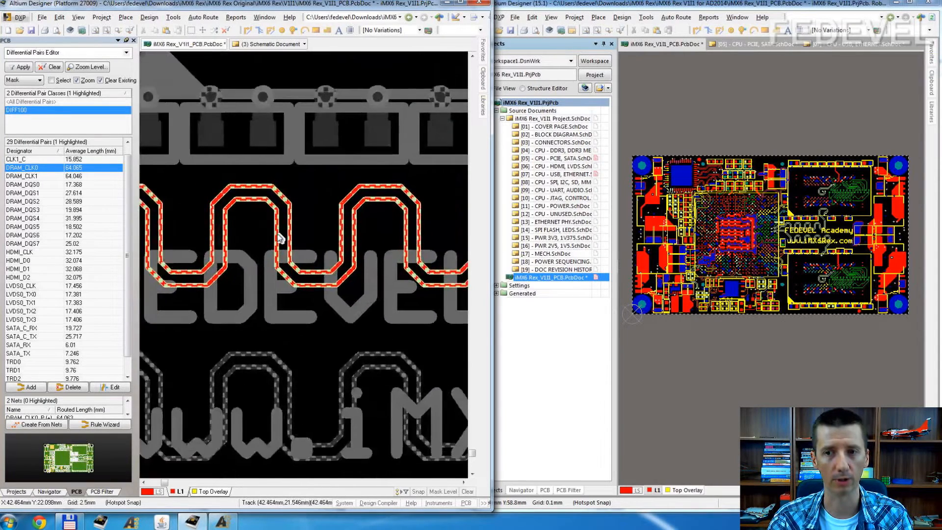
ctrl+scroll(280, 238, up, 2)
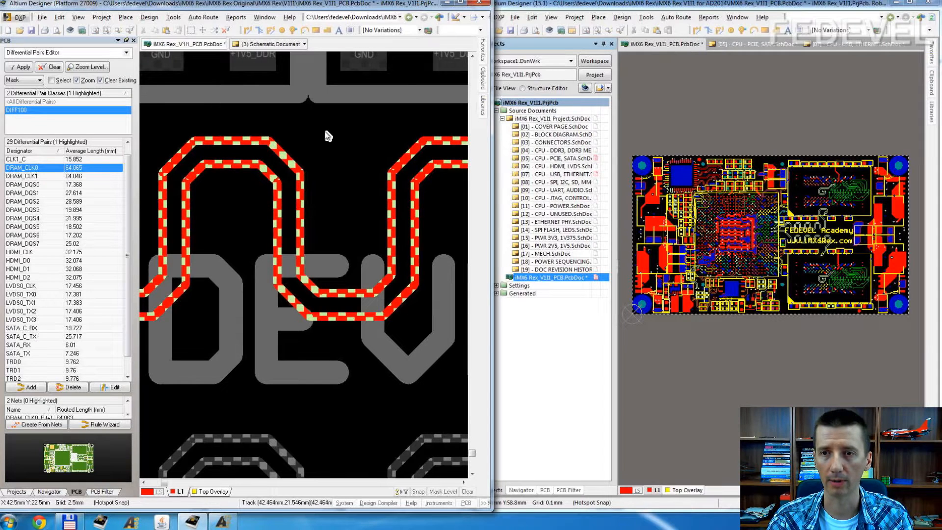
click(695, 116)
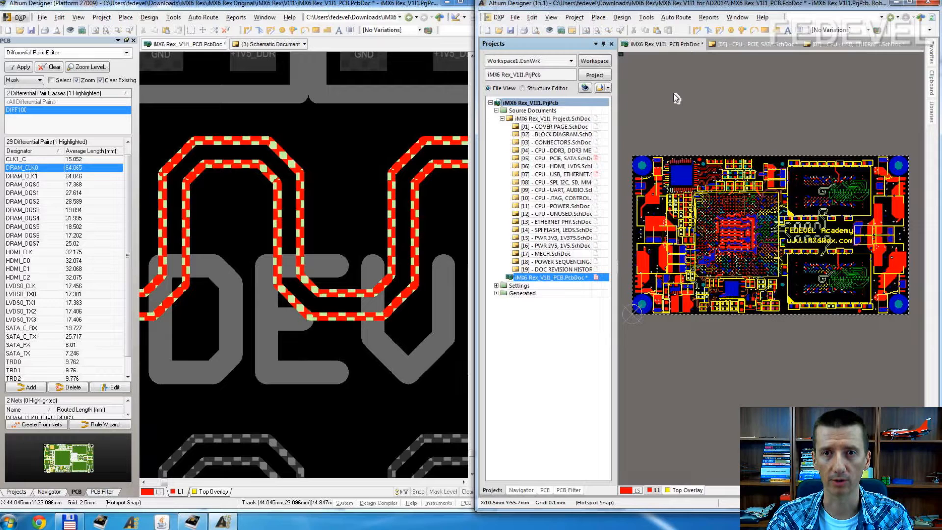
click(223, 6)
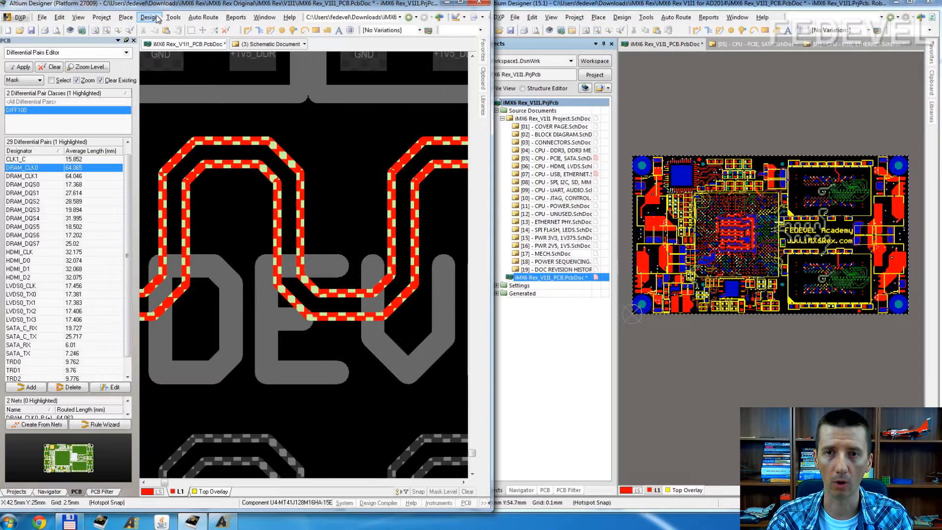
click(149, 18)
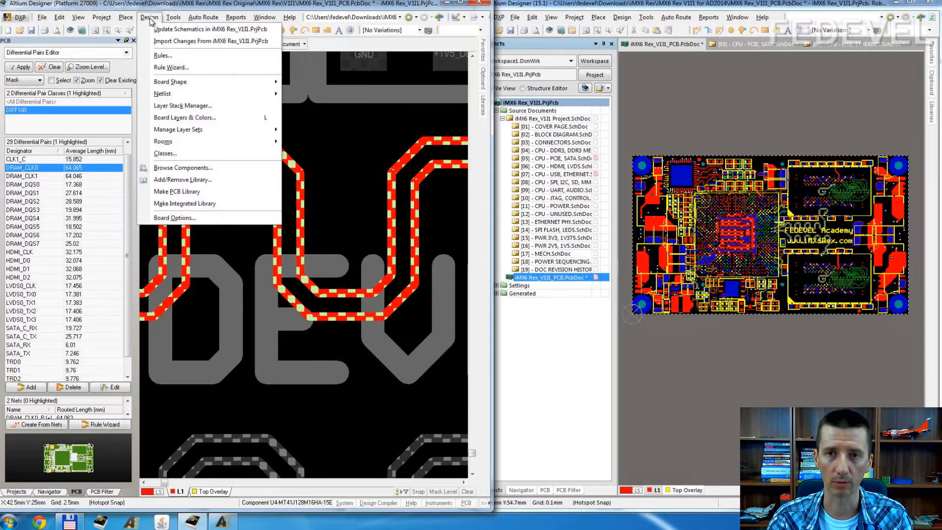
click(162, 55)
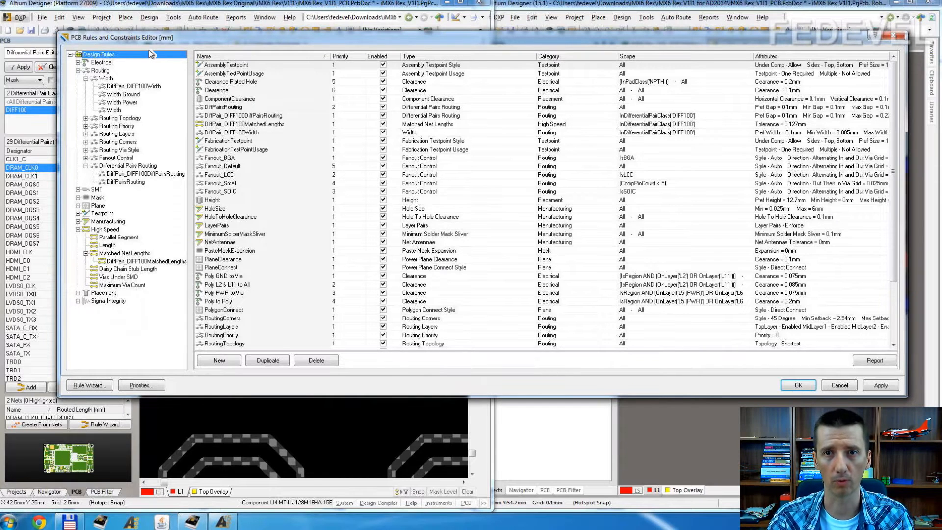
click(124, 86)
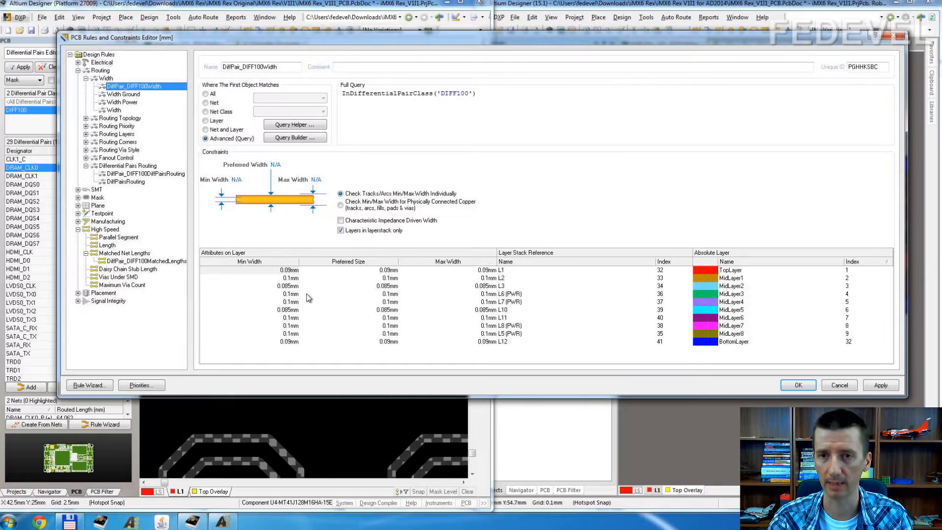
click(155, 175)
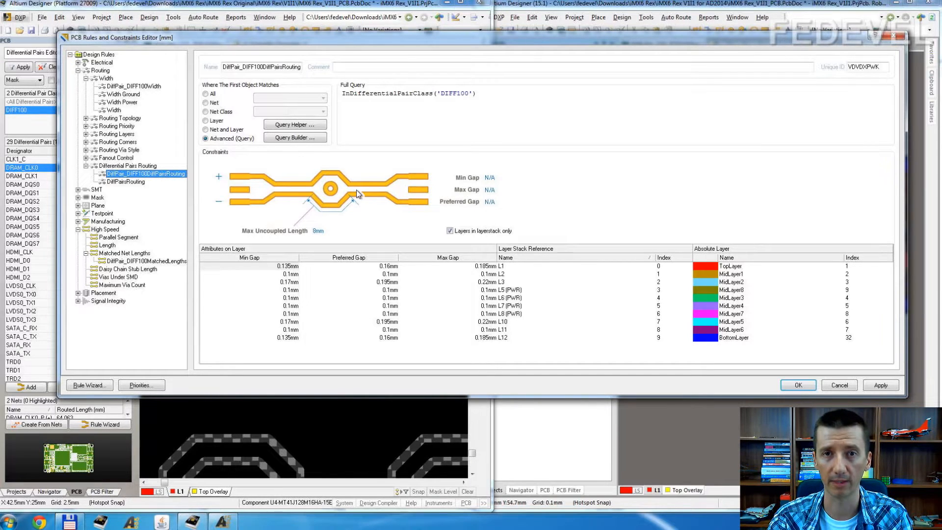
click(136, 261)
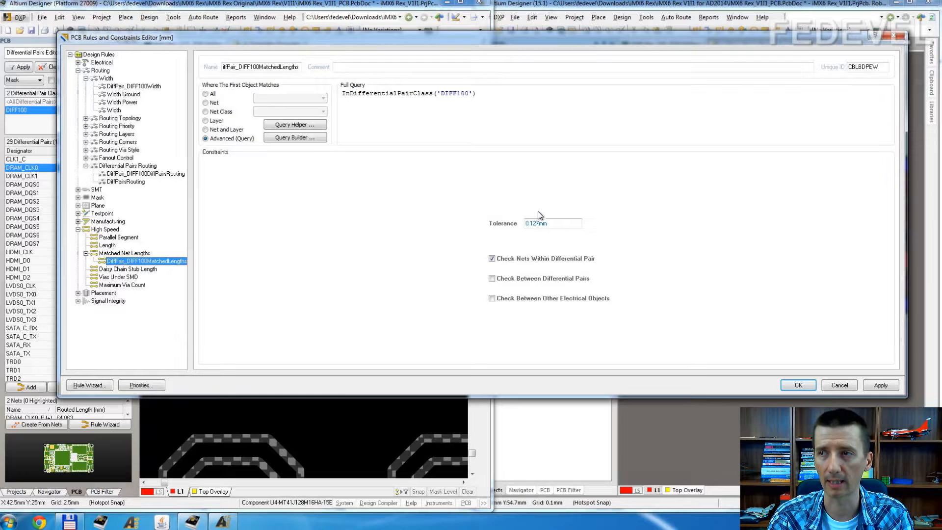
click(893, 39)
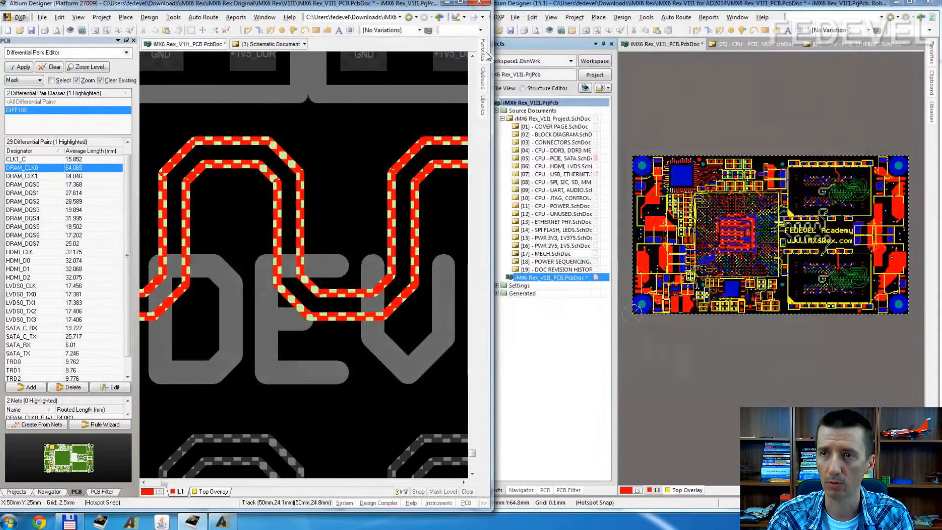
Step: Switch to Altium Designer 15.1 and examine its DIFF100 differential pair routing and matched lengths rules for the same board
click(584, 10)
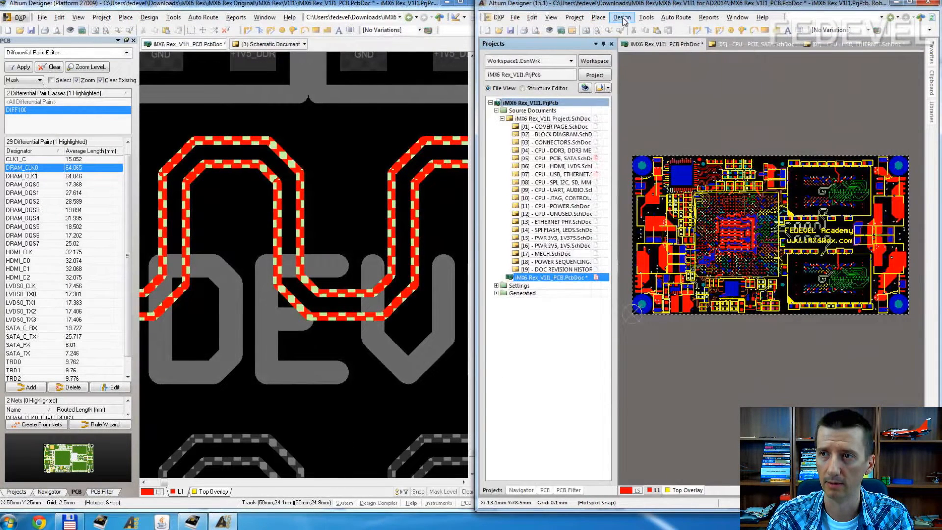
click(621, 17)
click(629, 59)
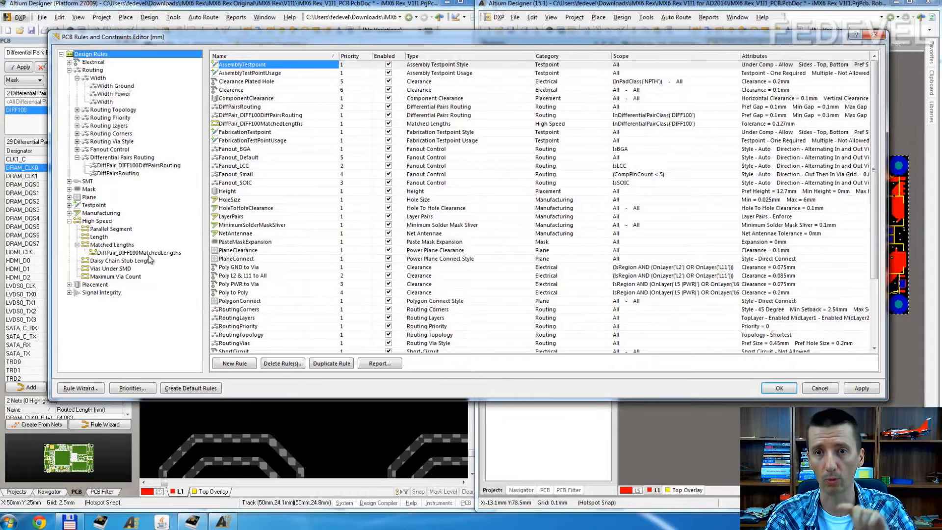
click(125, 165)
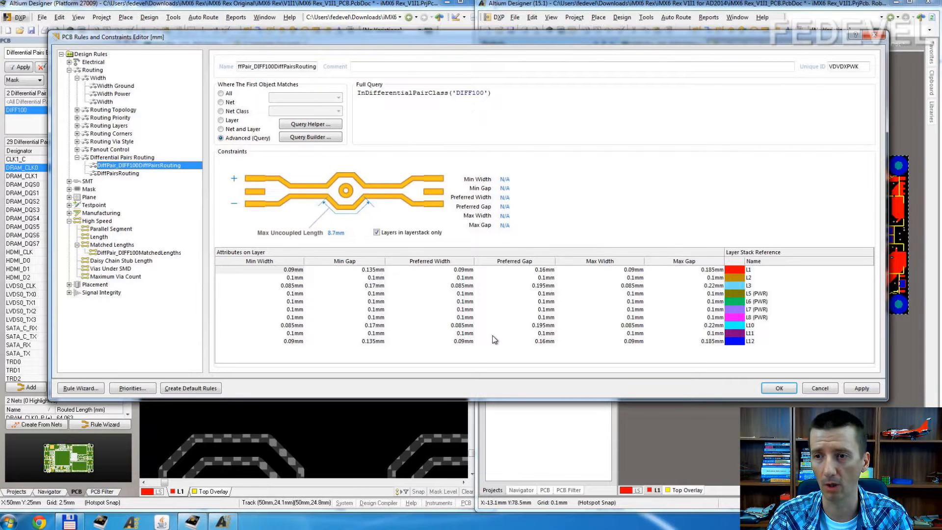
click(164, 252)
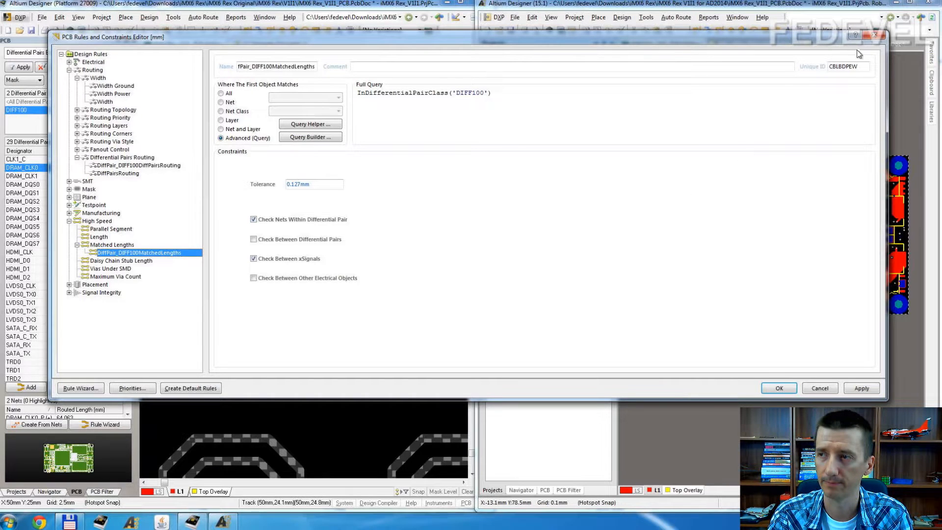
click(876, 37)
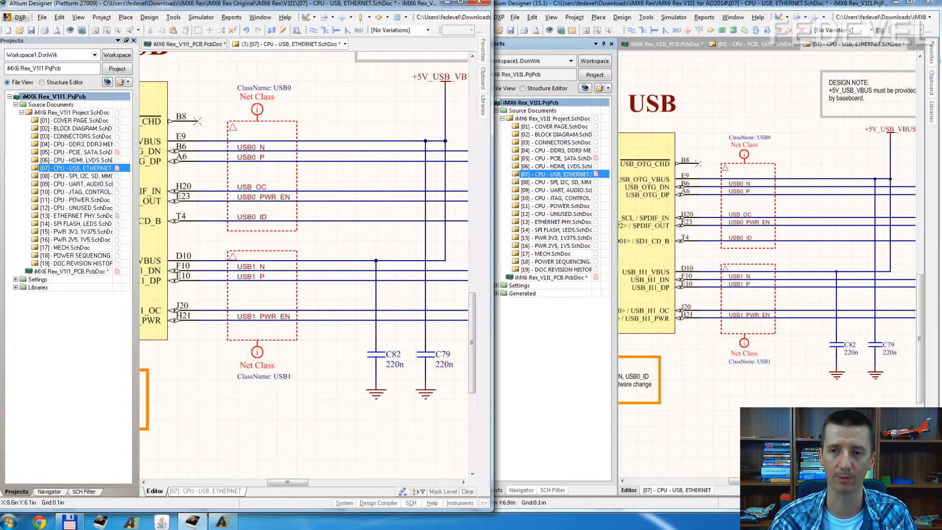
Step: Check the net names in the USB0_N and USB0_P net label properties on the original project's USB, ETHERNET schematic
ctrl+scroll(260, 157, up, 3)
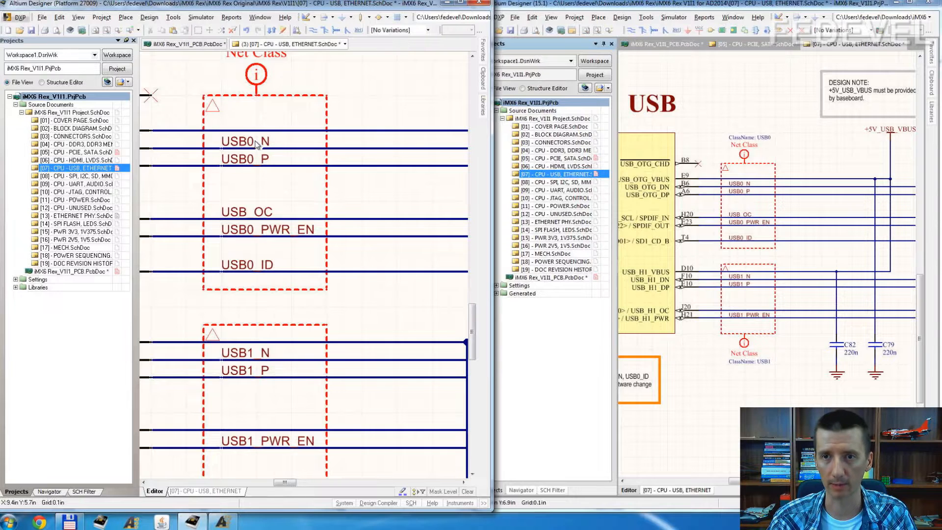
double_click(256, 143)
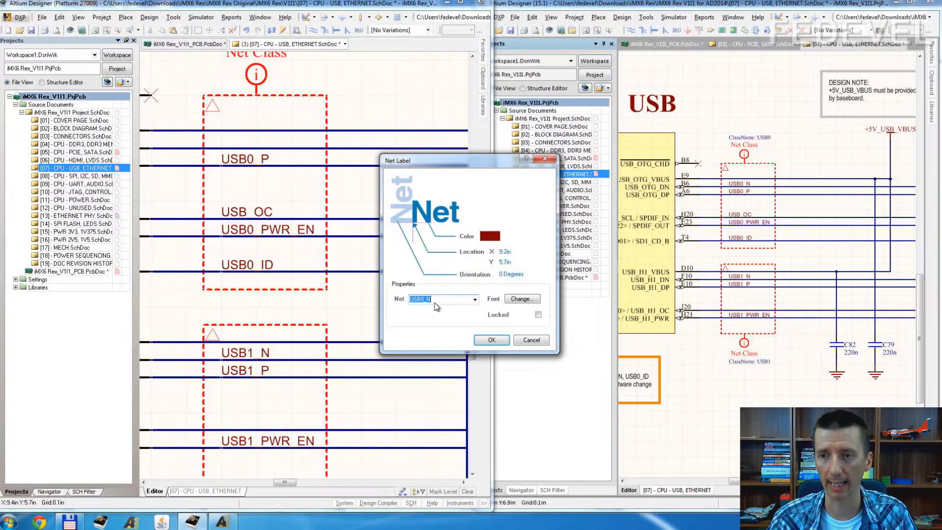
click(537, 341)
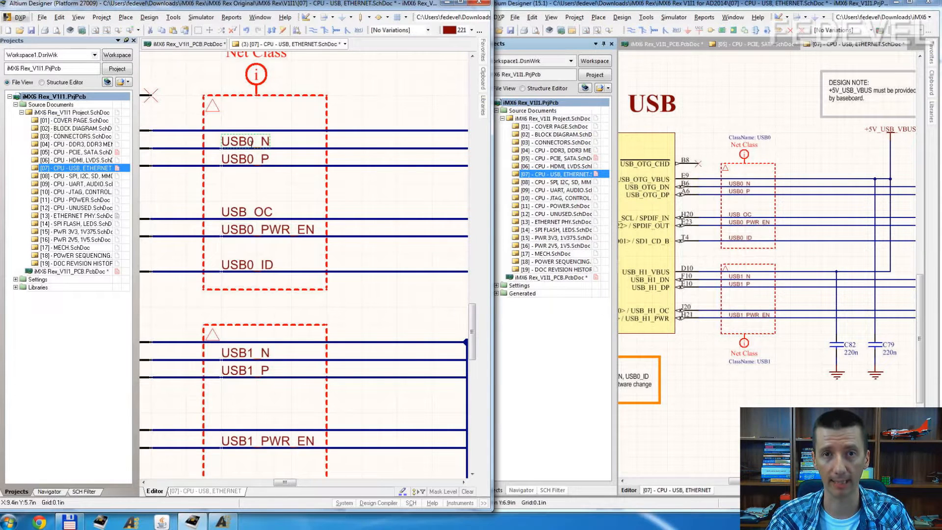
double_click(250, 161)
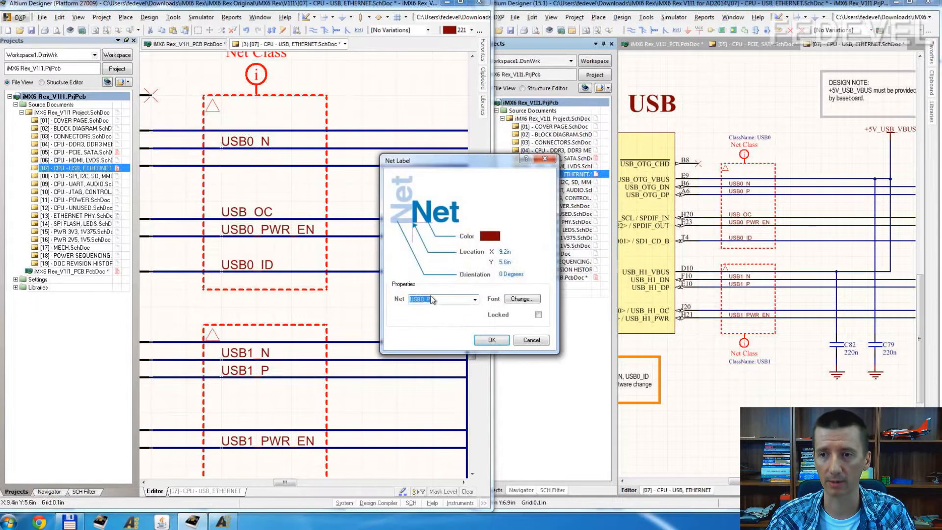
click(532, 340)
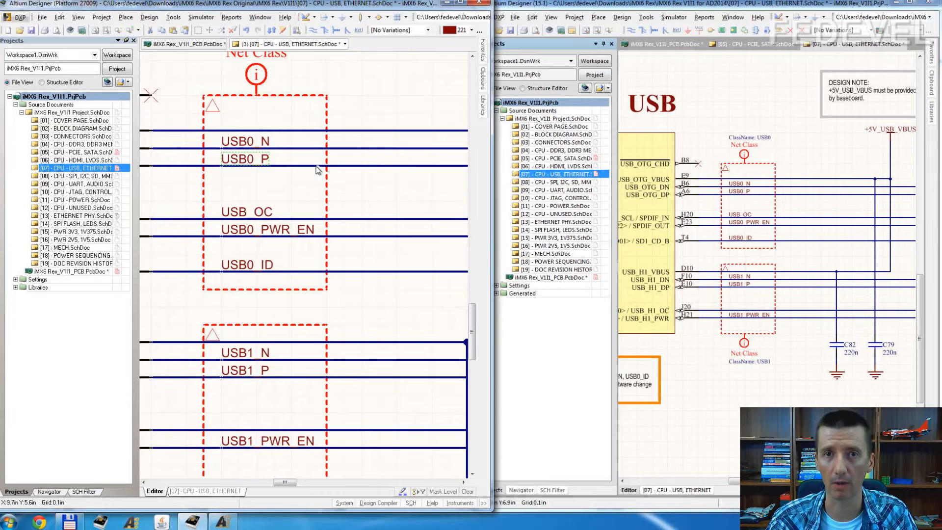
Step: Place a Differential Pair directive on the USB0_N wire, outside the USB0 net class blanket
click(361, 194)
ctrl+scroll(362, 193, down, 2)
right_drag(403, 197, 322, 213)
click(126, 17)
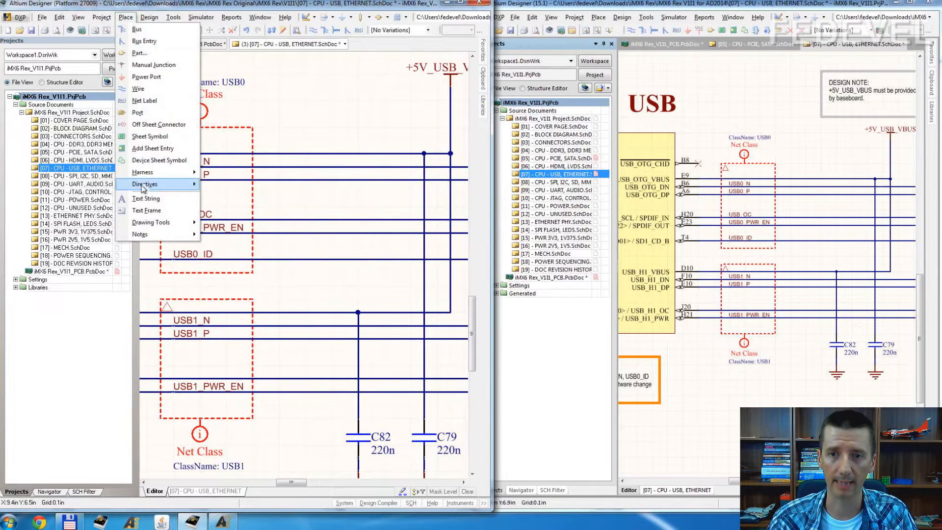
mouse_move(143, 185)
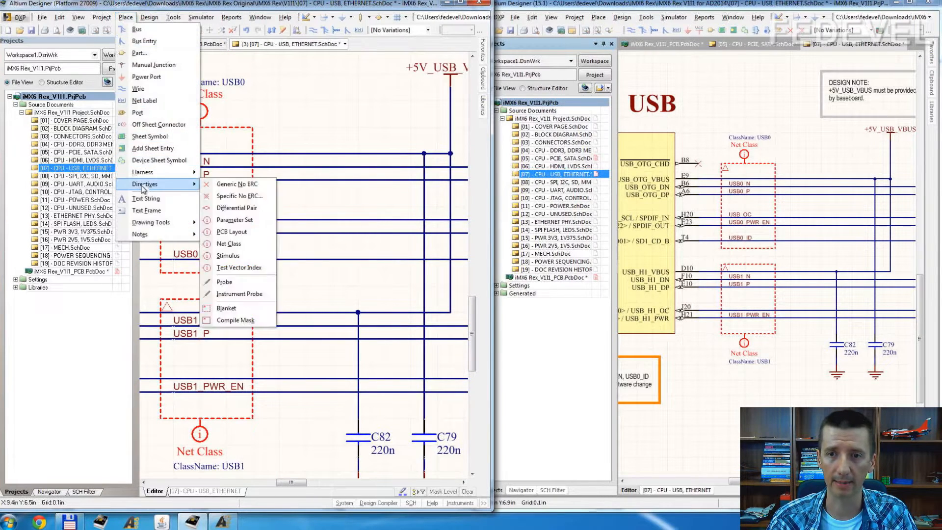
click(227, 207)
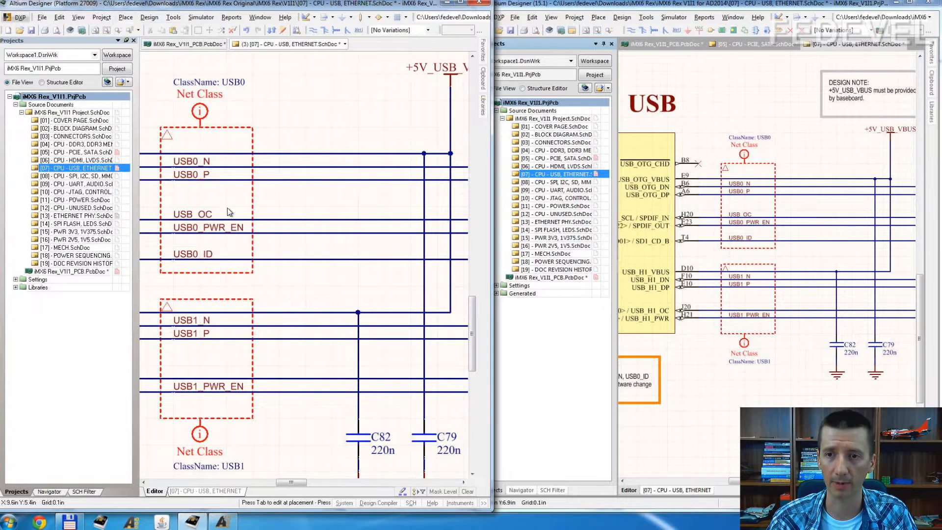
click(292, 167)
right_click(307, 167)
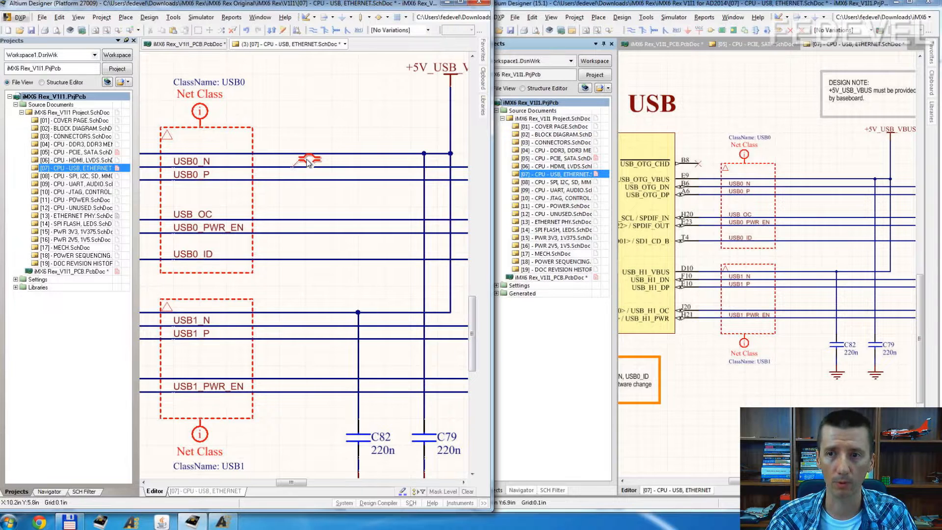
Step: Add a ClassName parameter with the value DIFF90 to the differential pair directive on USB0_N
double_click(307, 163)
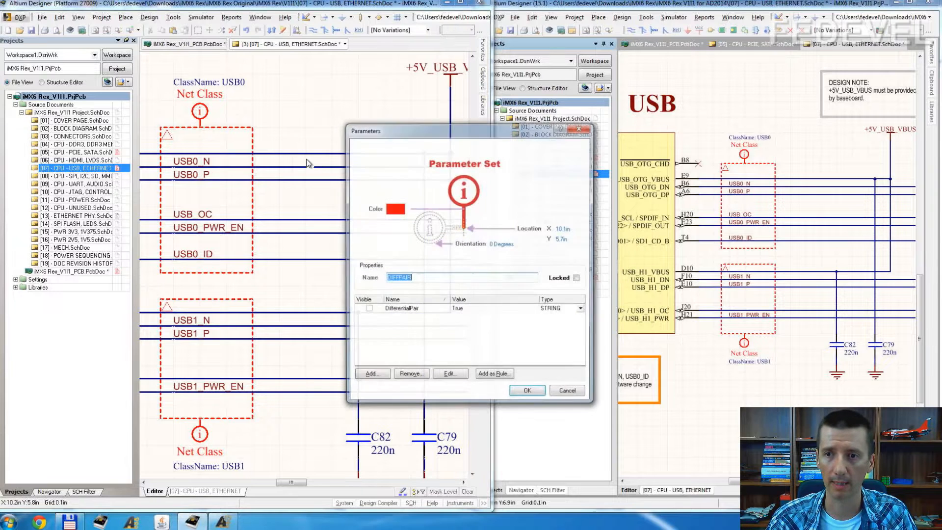
click(369, 375)
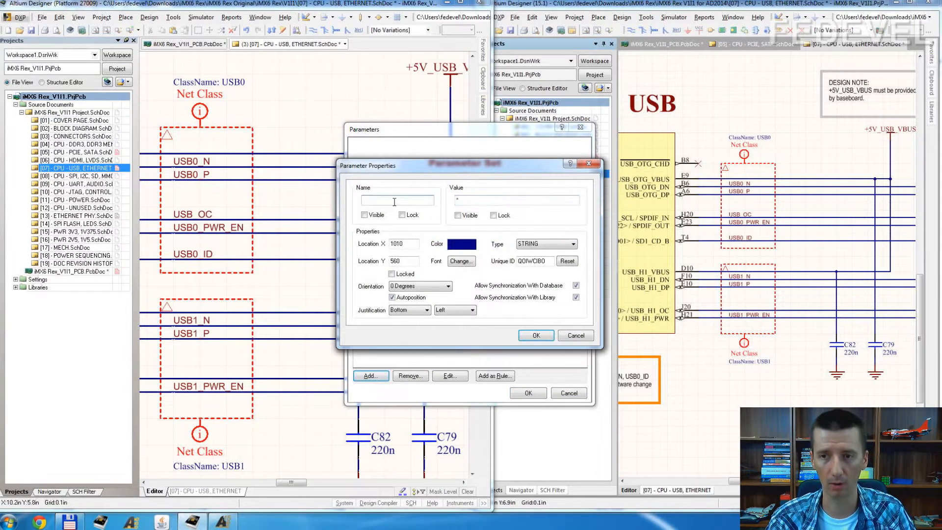
text(ClassName)
drag(471, 198, 350, 197)
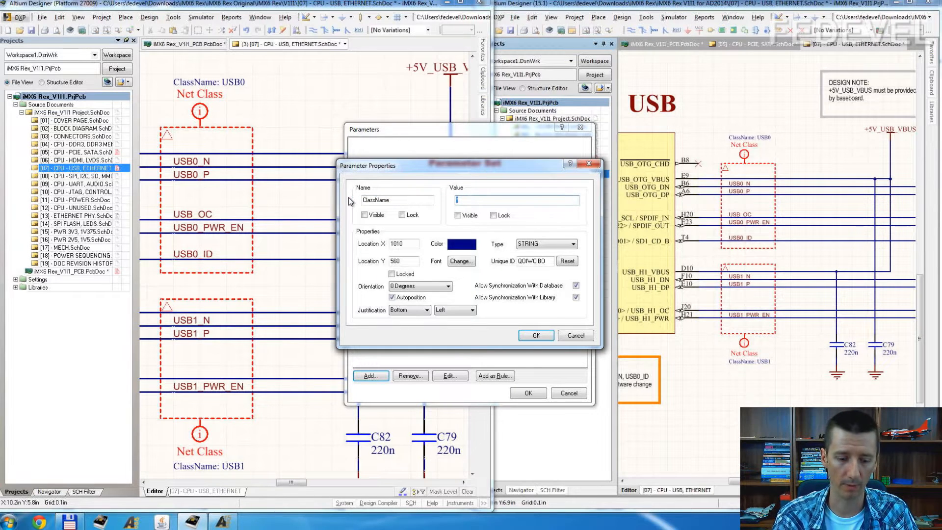
text(DIFF90)
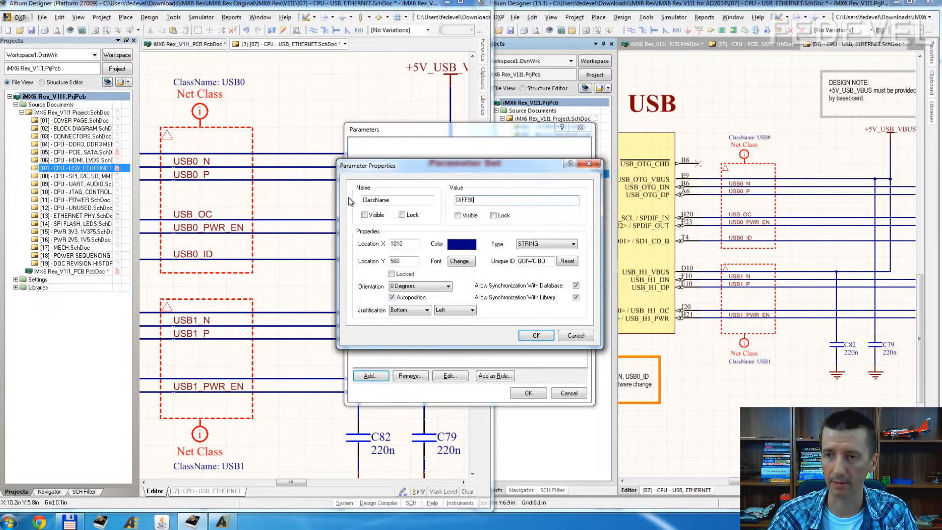
click(535, 335)
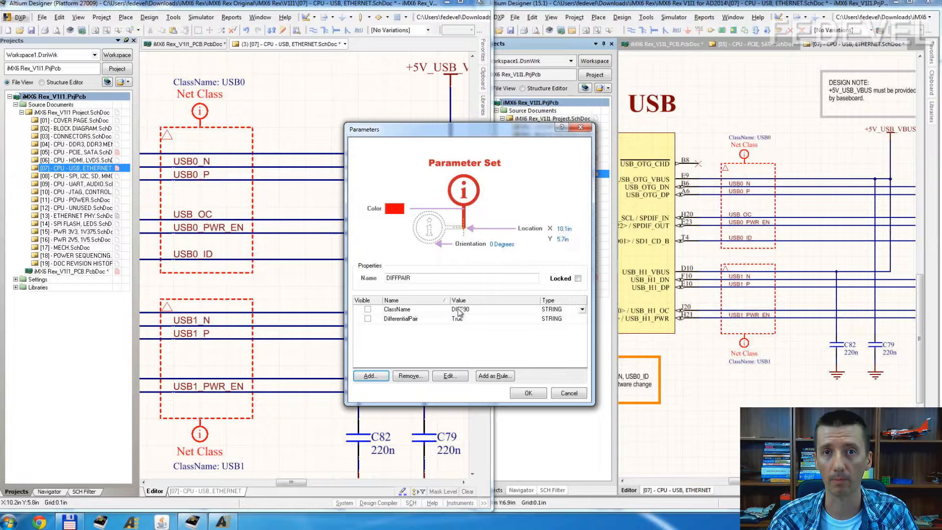
click(528, 393)
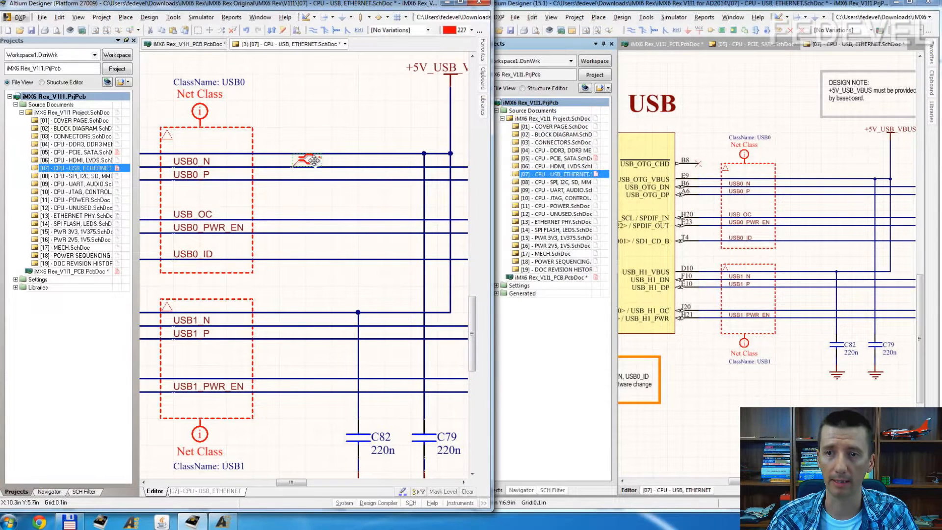
Step: Make the directive's ClassName value visible on the schematic and move the DIFF90 text beside the directive symbol
key(Tab)
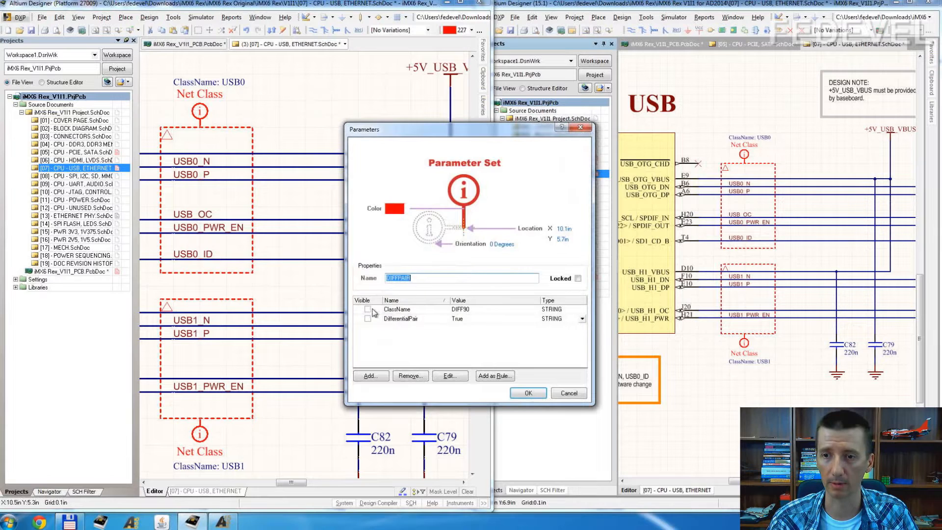
click(377, 310)
click(528, 393)
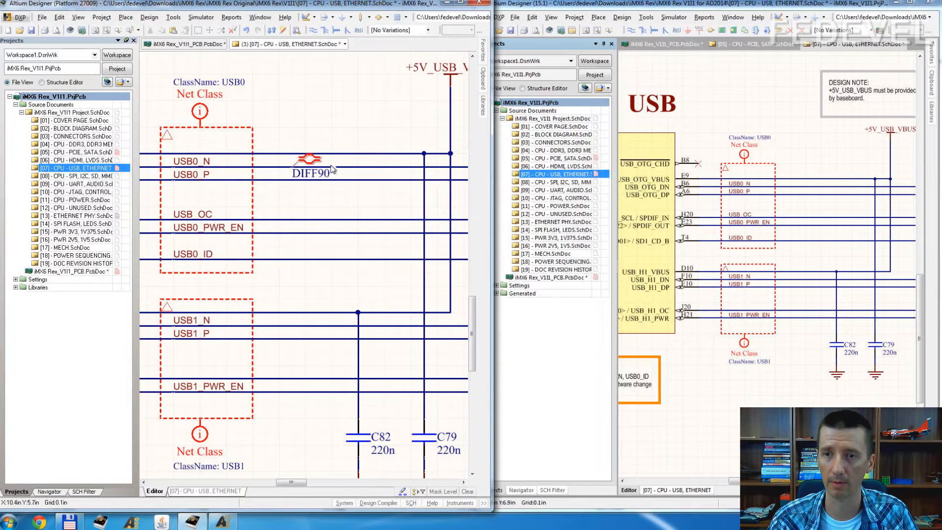
drag(310, 174, 351, 165)
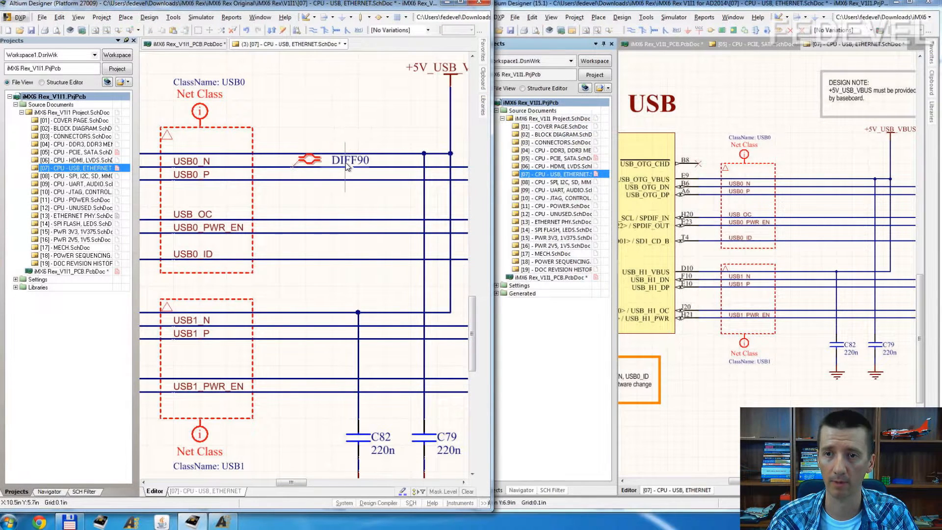
ctrl+scroll(326, 177, up, 2)
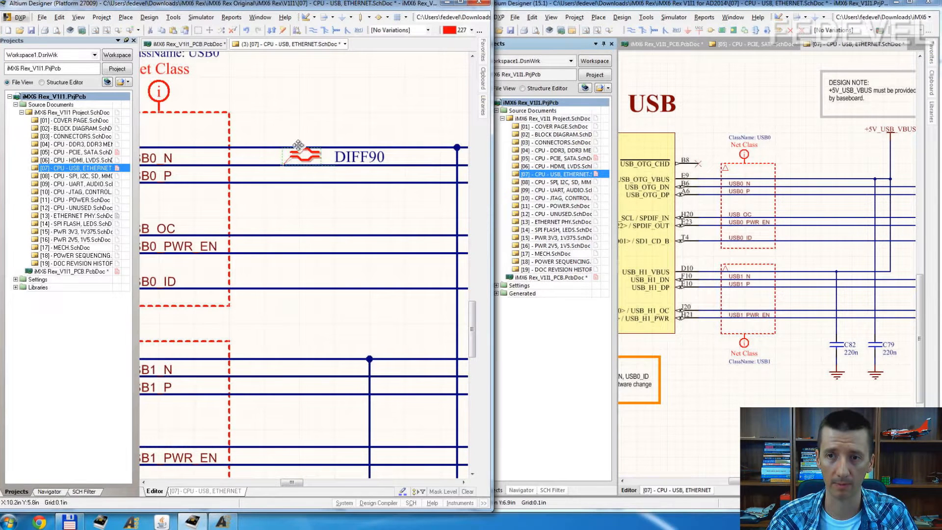
right_drag(262, 202, 298, 200)
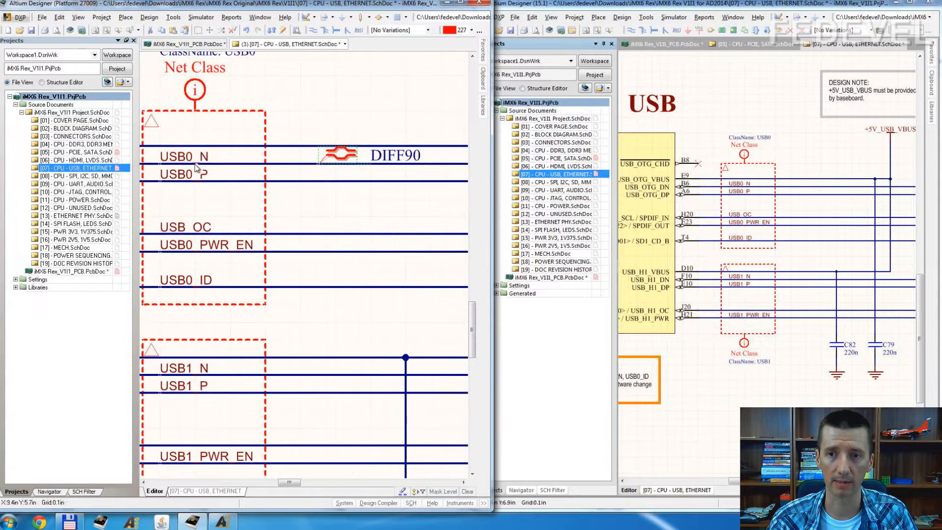
Step: Copy the DIFF90 differential pair directive from USB0_N onto the USB0_P wire
key(ctrl+c)
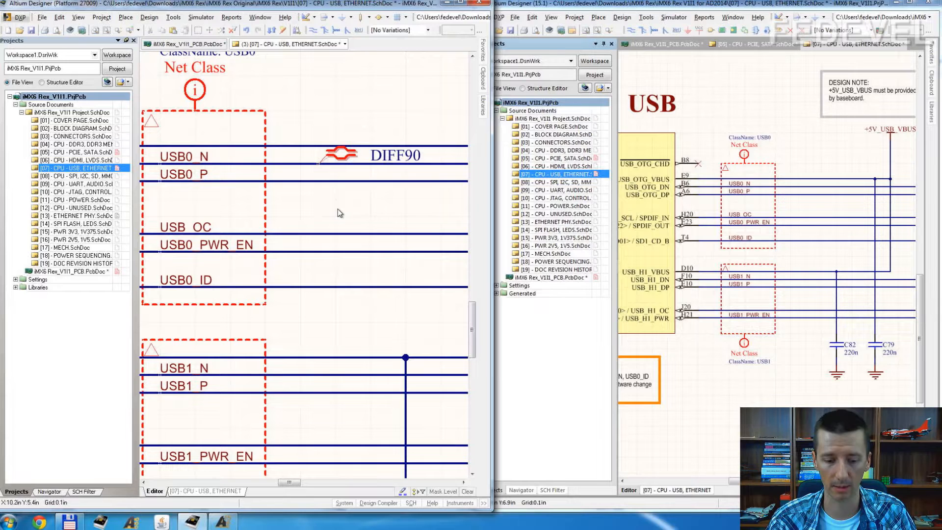
key(ctrl+v)
click(319, 180)
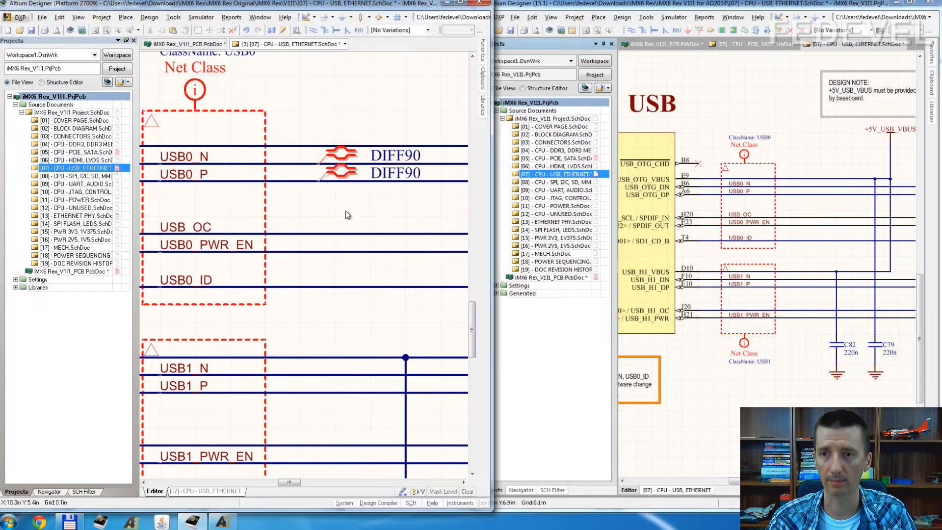
Step: Check the ClassName parameter in the properties of the USB0_N differential pair directive
double_click(338, 151)
click(423, 310)
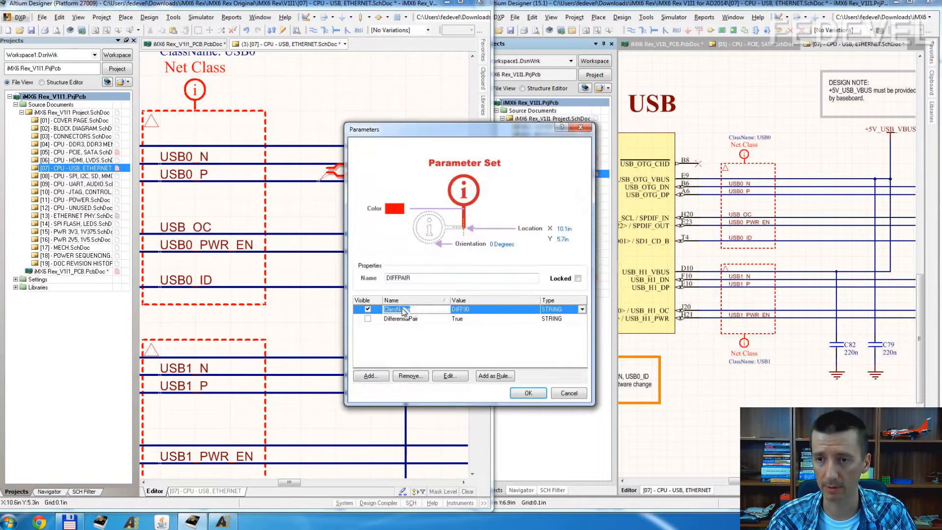
drag(426, 311, 322, 300)
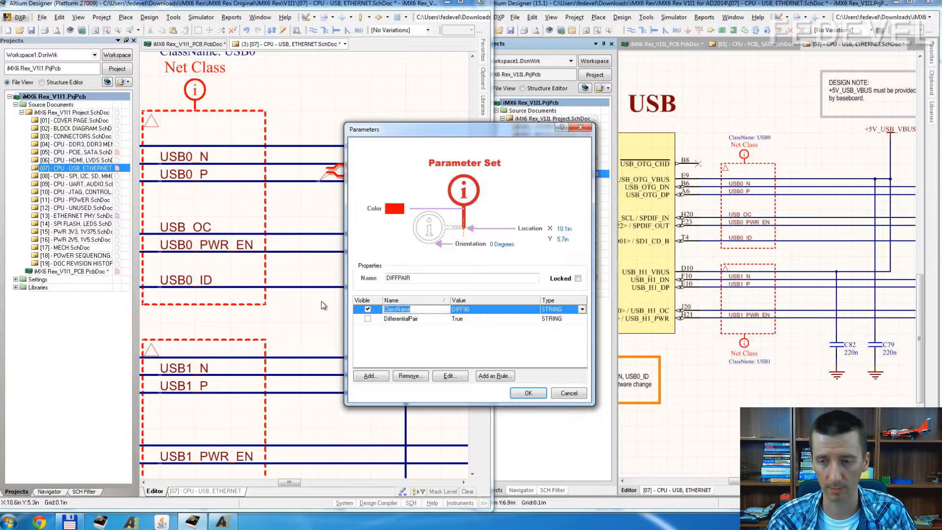
click(566, 392)
Step: Switch to the Altium Designer 15.1 schematic and place a Differential Pair directive on the USB0_N wire, outside the USB0 blanket
click(859, 249)
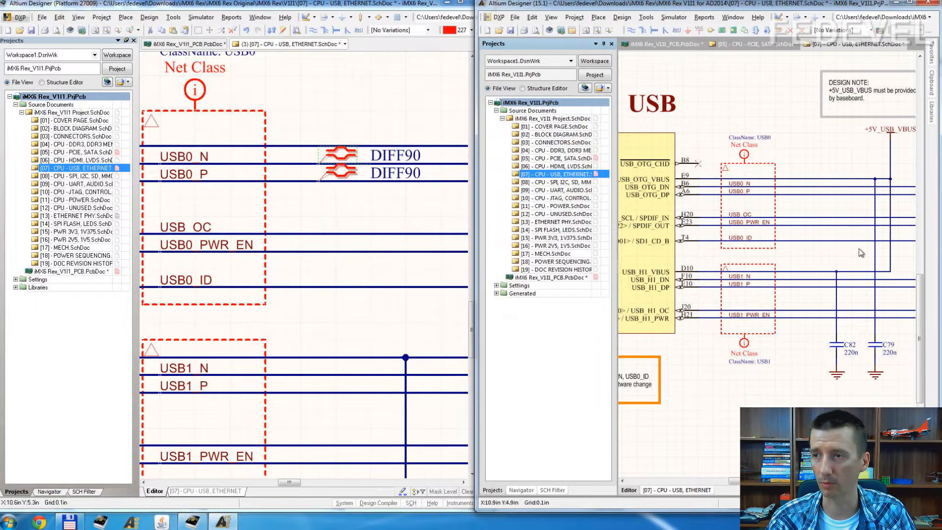
ctrl+scroll(855, 192, up, 3)
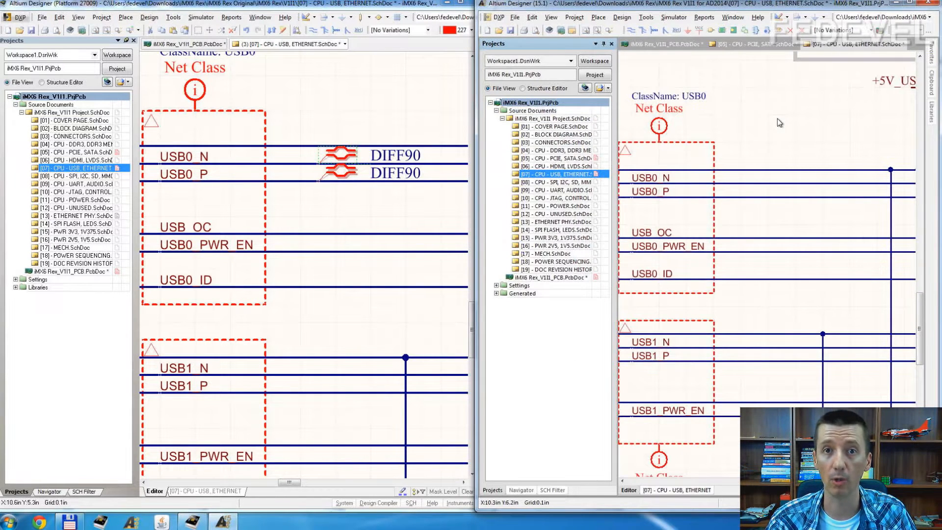
click(597, 19)
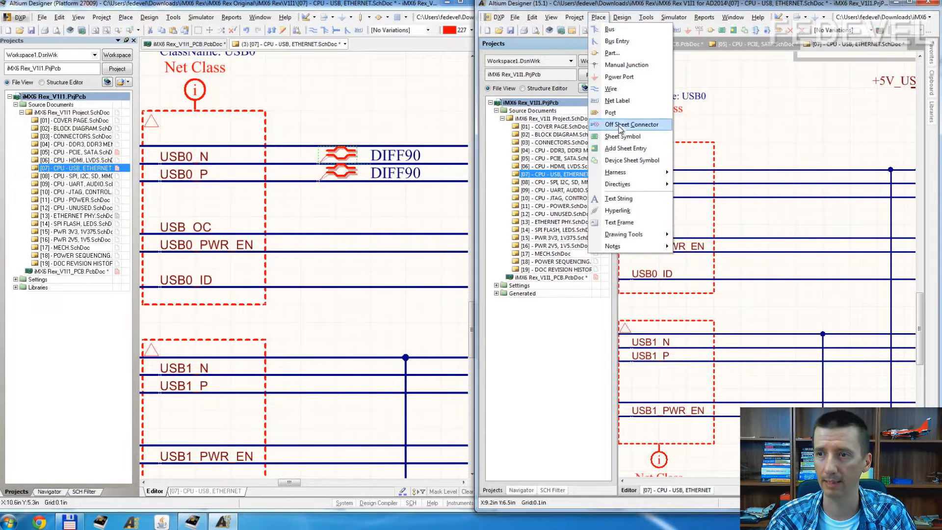
mouse_move(637, 184)
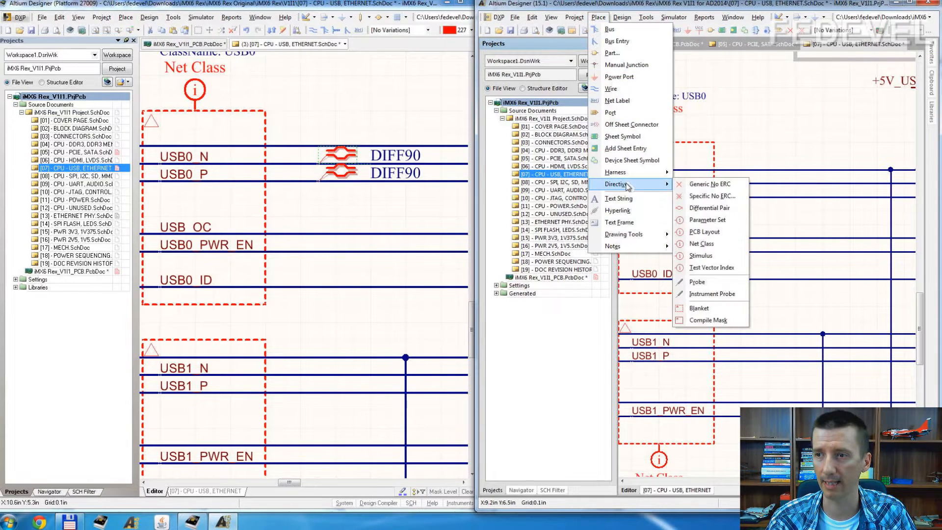
click(710, 208)
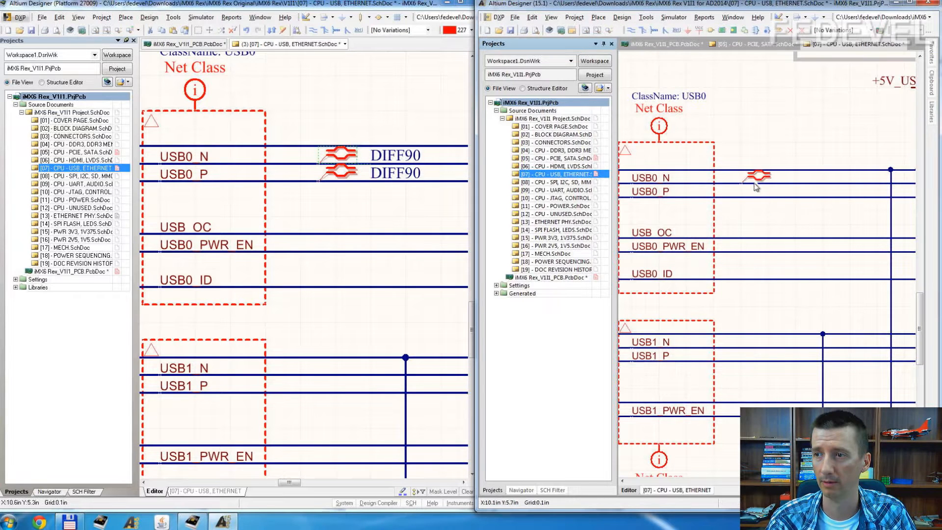
Step: Add a ClassName parameter with the value DIFF90 to the 15.1 project's directive and make the parameter visible
key(Tab)
click(371, 376)
click(378, 204)
text(ClassName)
key(Tab)
text(DIFF)
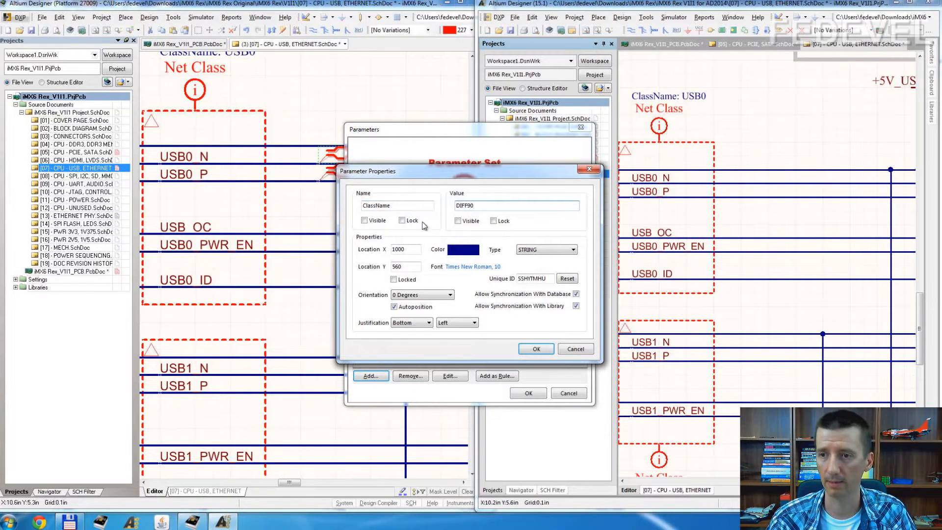
click(534, 352)
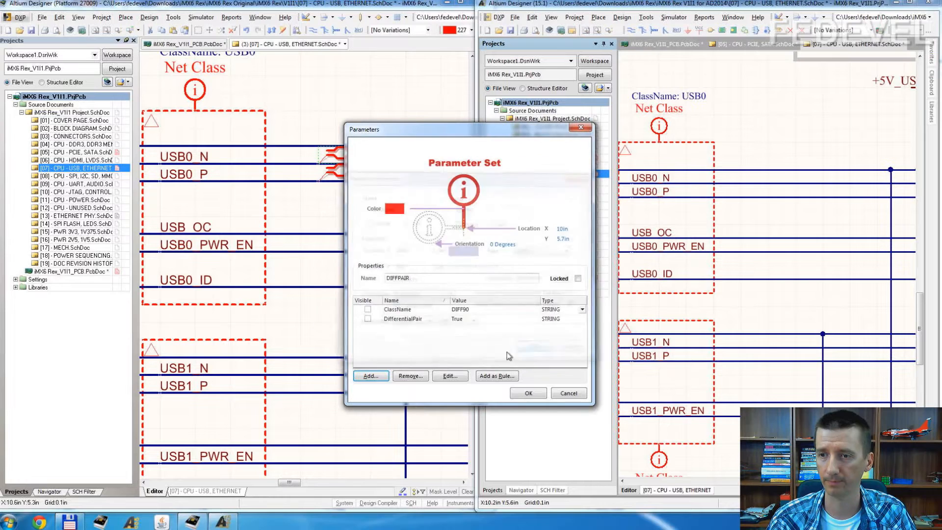
click(367, 309)
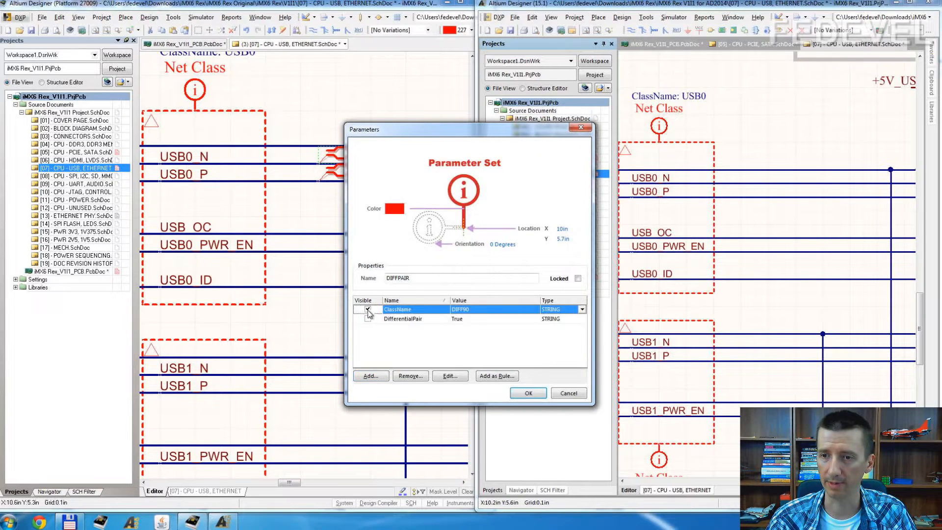
click(527, 393)
Step: Move the DIFF90 text beside the directive symbol in the 15.1 schematic and copy the directive onto the USB0_P wire
drag(748, 191, 784, 179)
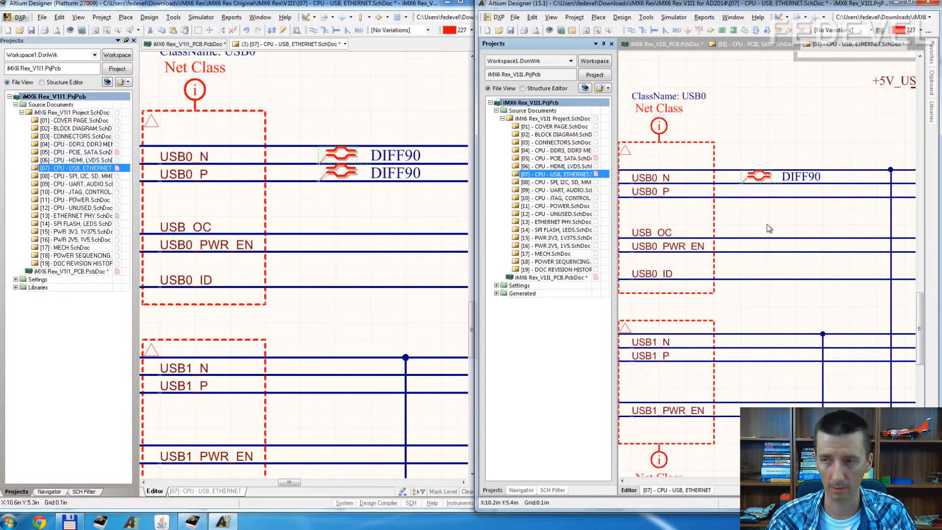
key(ctrl+v)
click(740, 198)
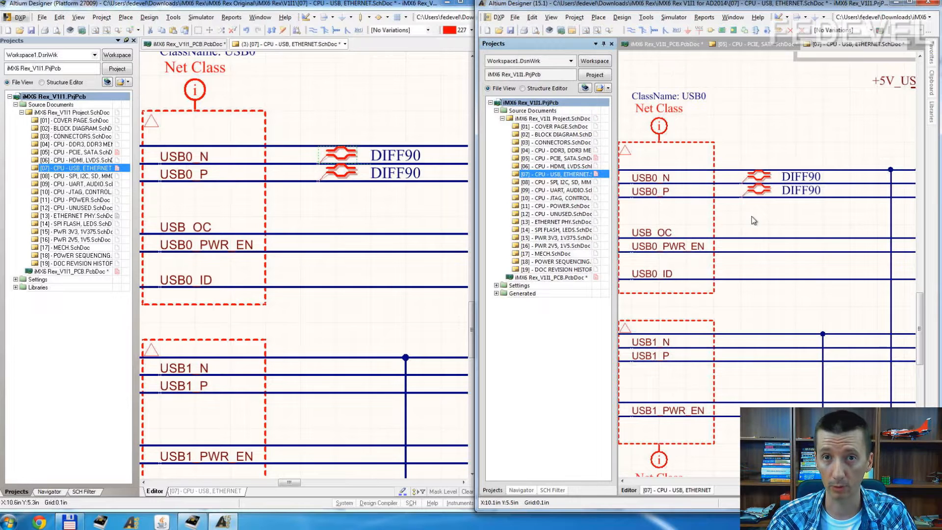
Step: Examine the list of all differential pairs and their classes in the 15.1 project's PCB document
double_click(572, 277)
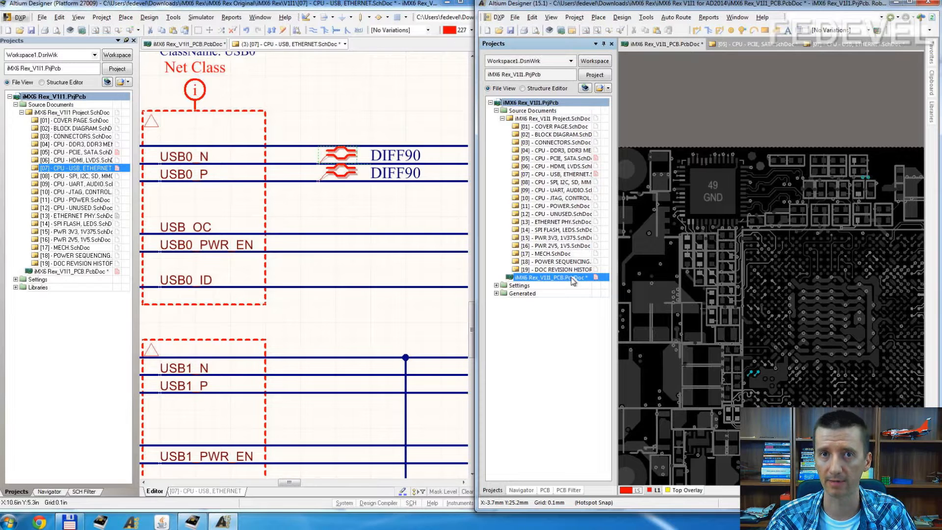
click(546, 490)
click(606, 59)
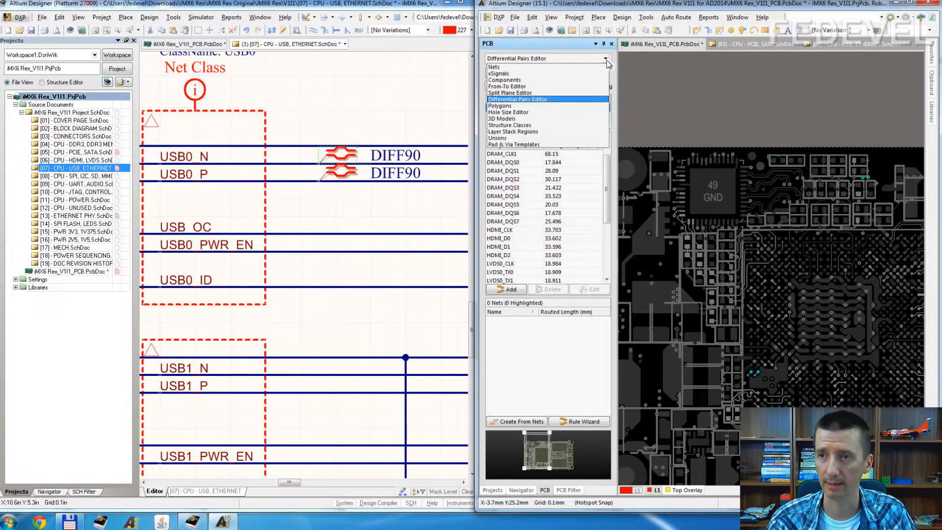
click(542, 99)
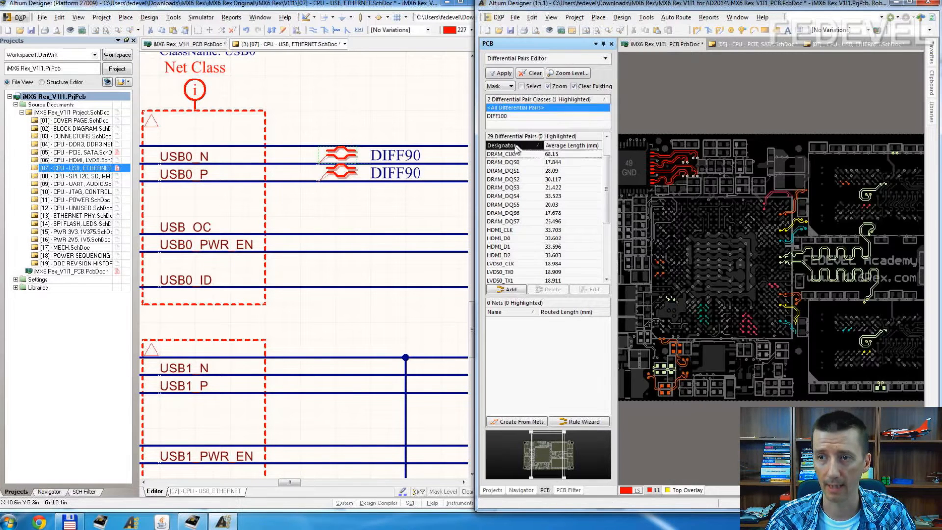
scroll(516, 150, down, 4)
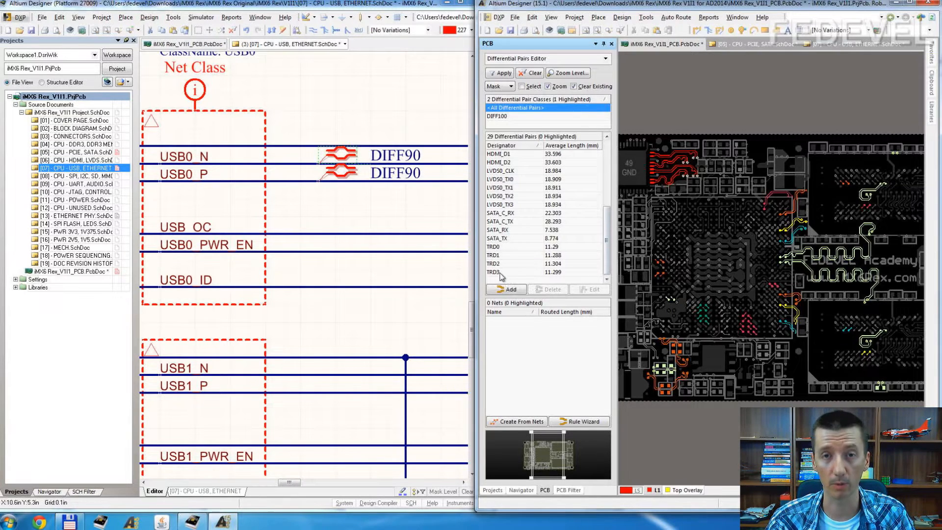
Step: Examine all differential pairs and classes in the original project's PCB document, sorting the pairs by designator
click(69, 278)
double_click(68, 272)
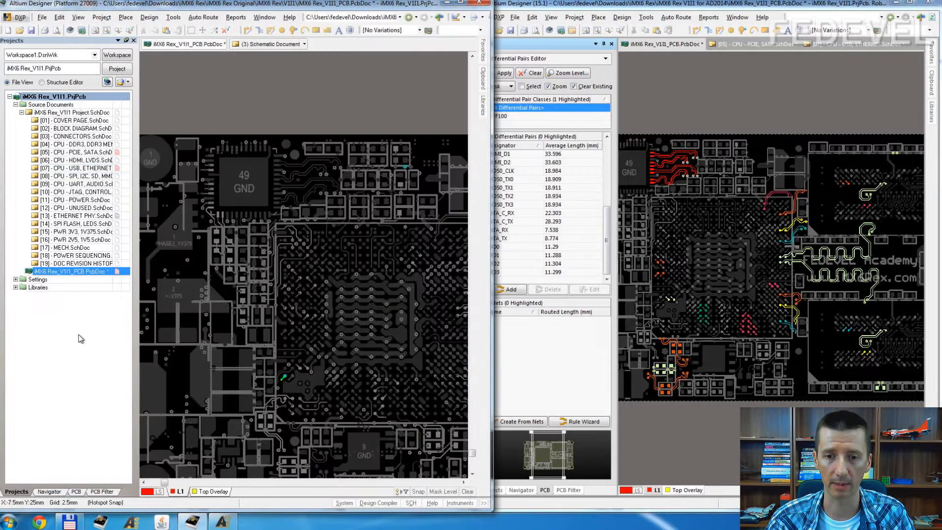
click(76, 491)
click(126, 52)
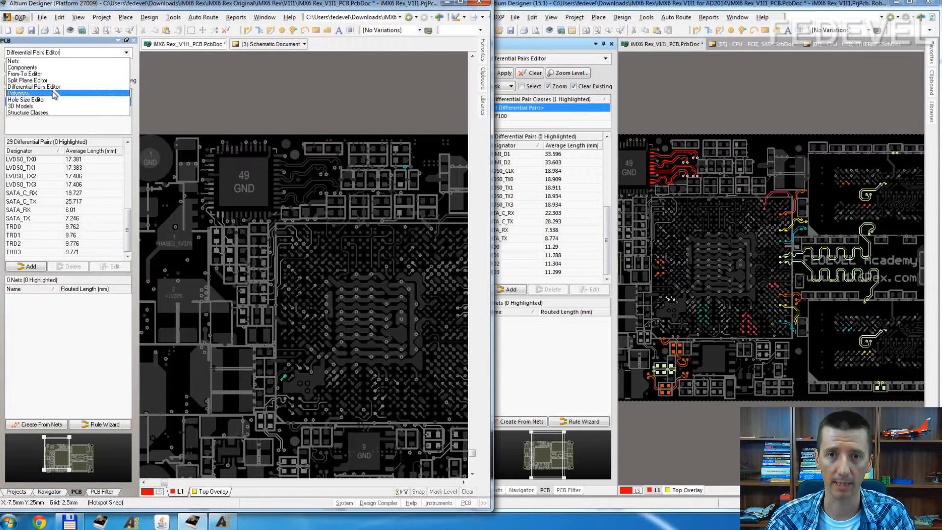
click(50, 87)
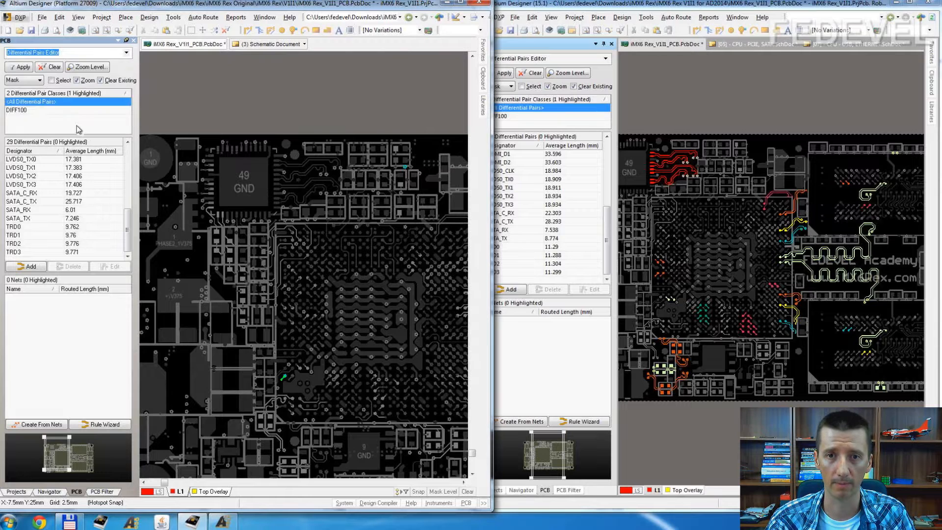
click(50, 102)
click(43, 151)
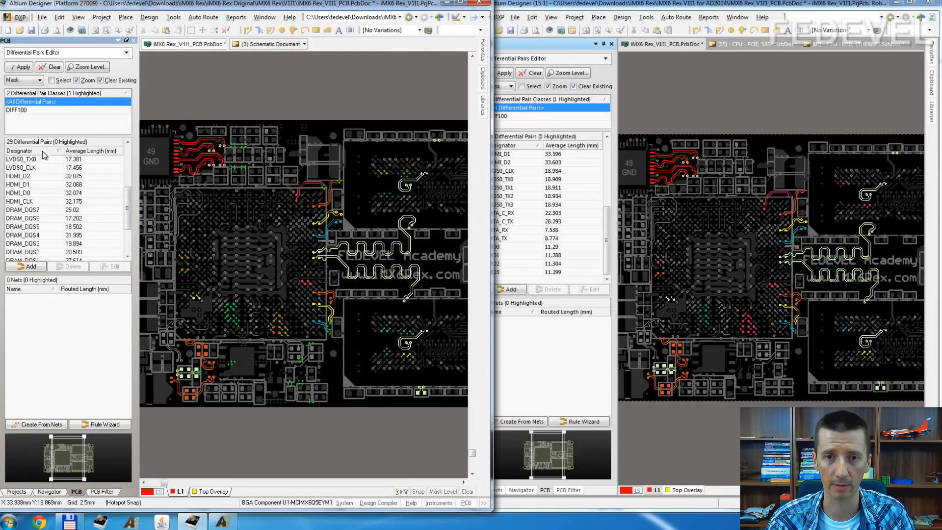
click(43, 152)
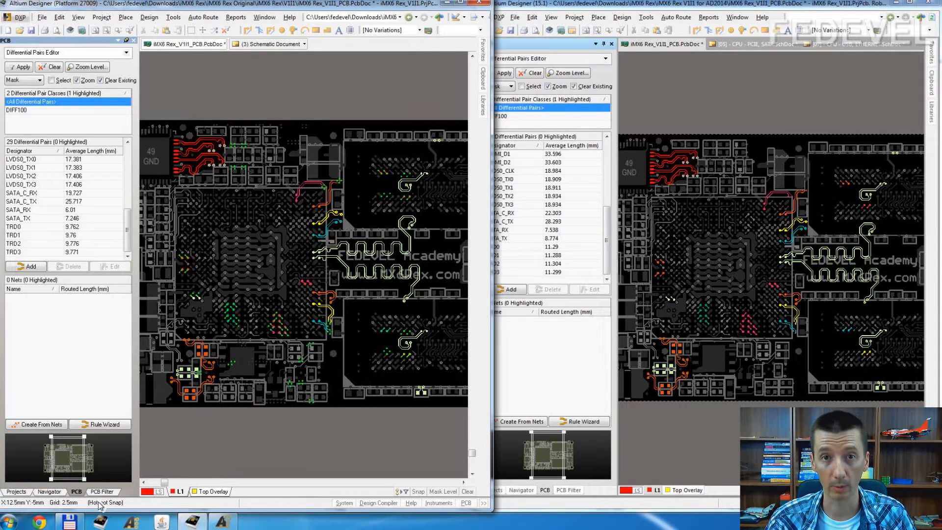
Step: Reopen the [07] - CPU - USB, ETHERNET schematic in both the original and the 15.1 project
click(16, 492)
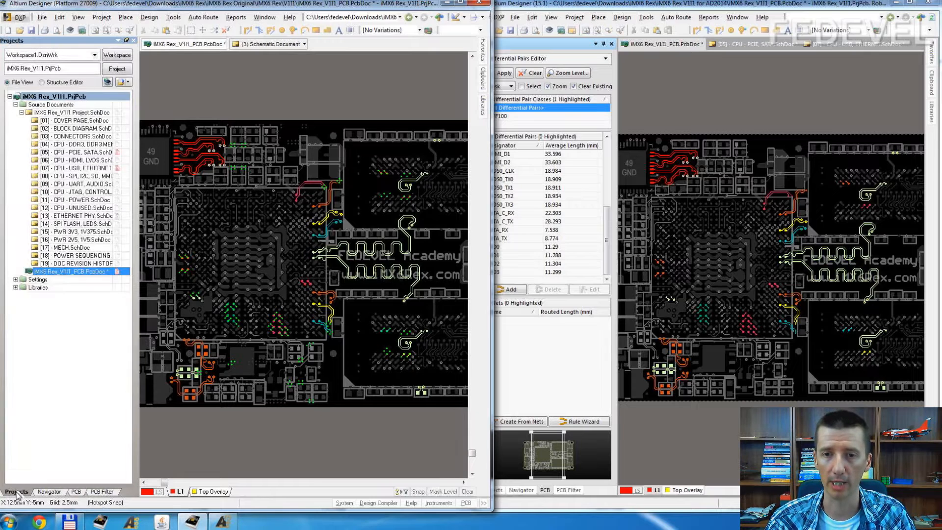
double_click(95, 168)
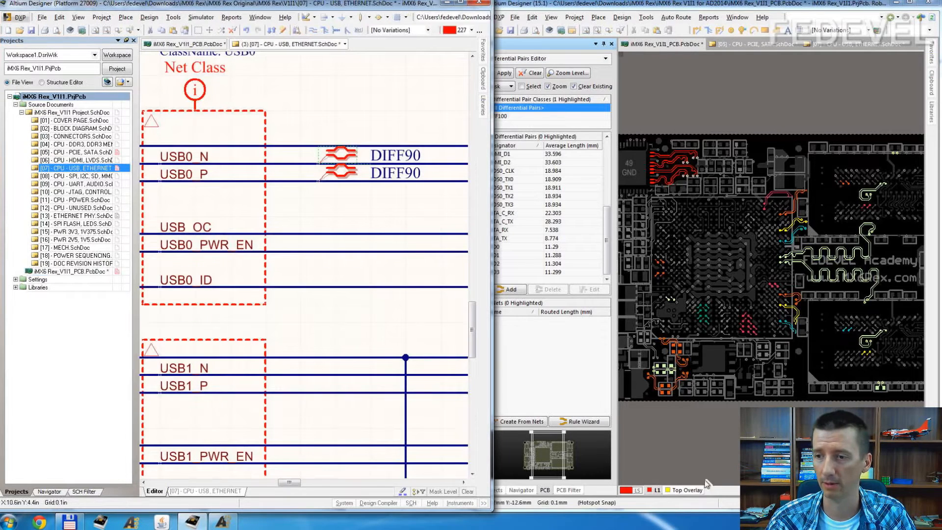
click(550, 489)
click(493, 490)
double_click(557, 175)
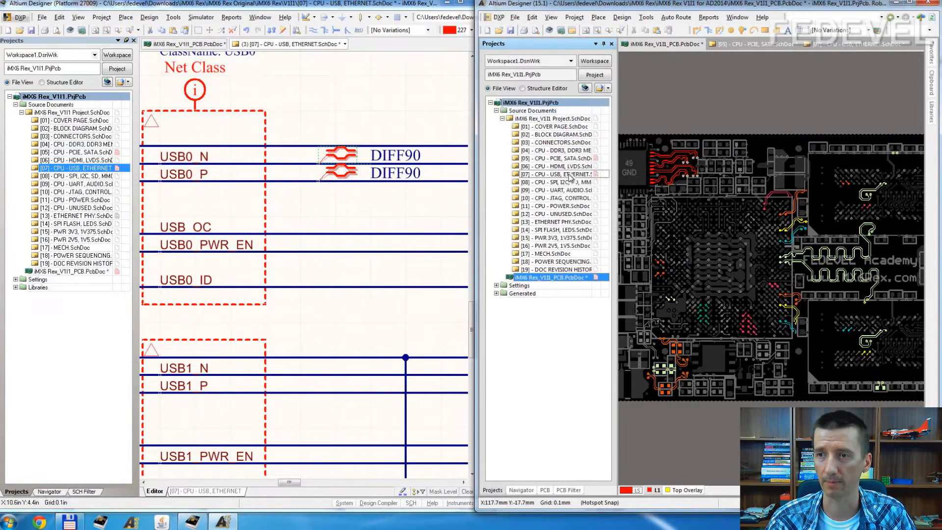
Step: Start updating the PCB document from the original project's USB, ETHERNET schematic
click(402, 122)
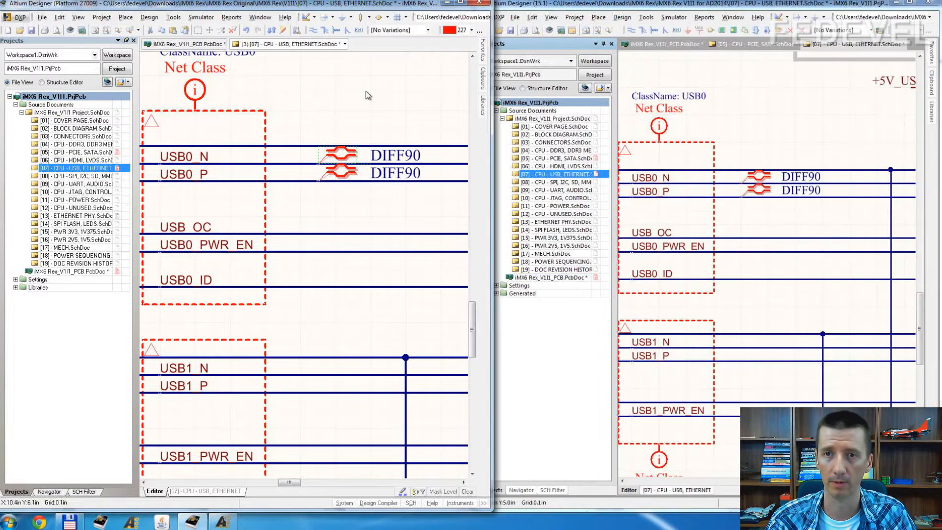
click(148, 18)
click(153, 30)
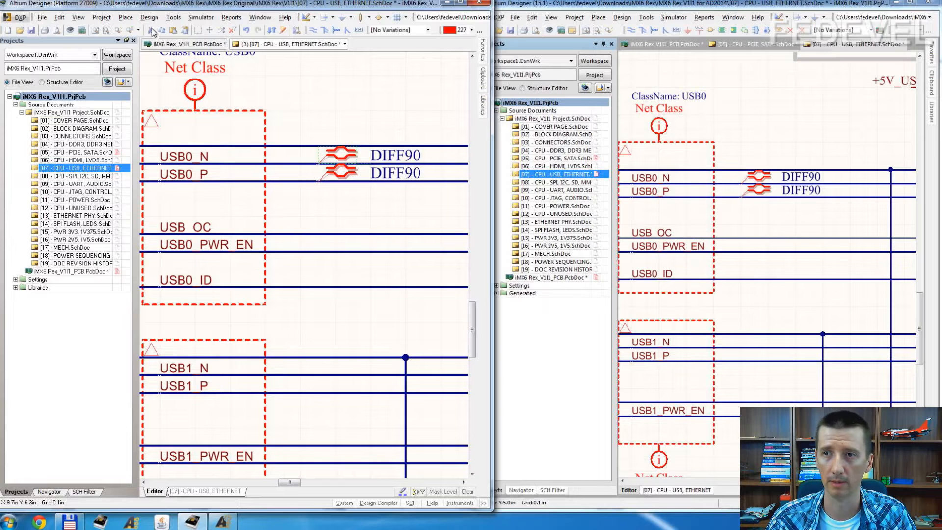
Step: Update the 15.1 project's PCB from its schematic, executing the changes that add the DIFF90 net class and the USB0 differential pair
click(801, 95)
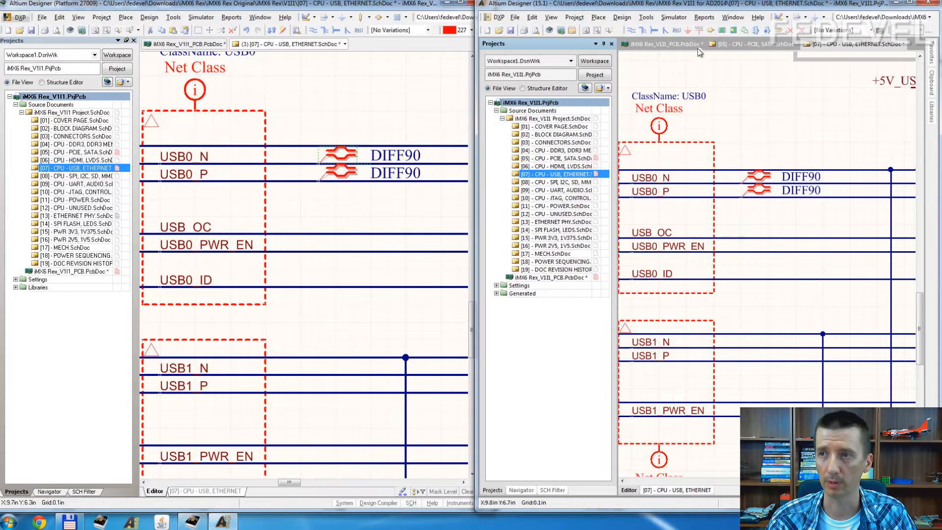
click(647, 18)
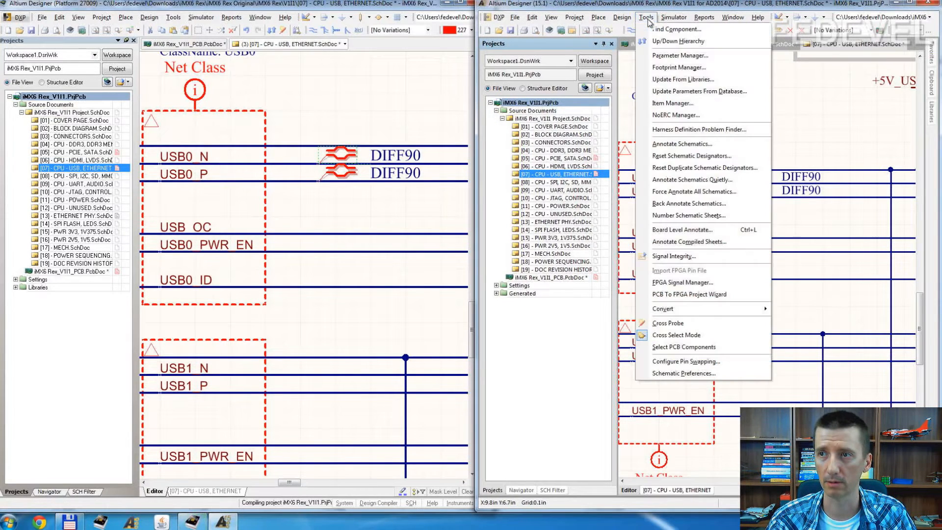
mouse_move(624, 18)
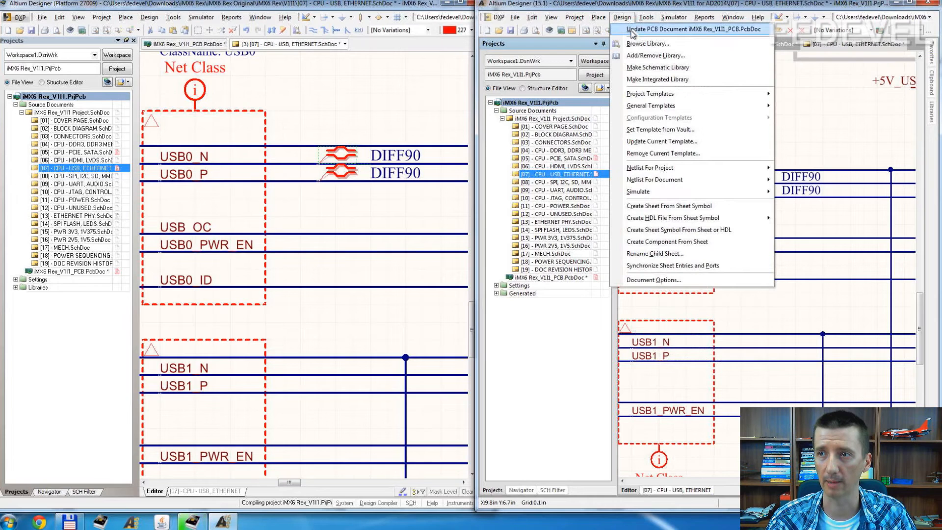
click(631, 29)
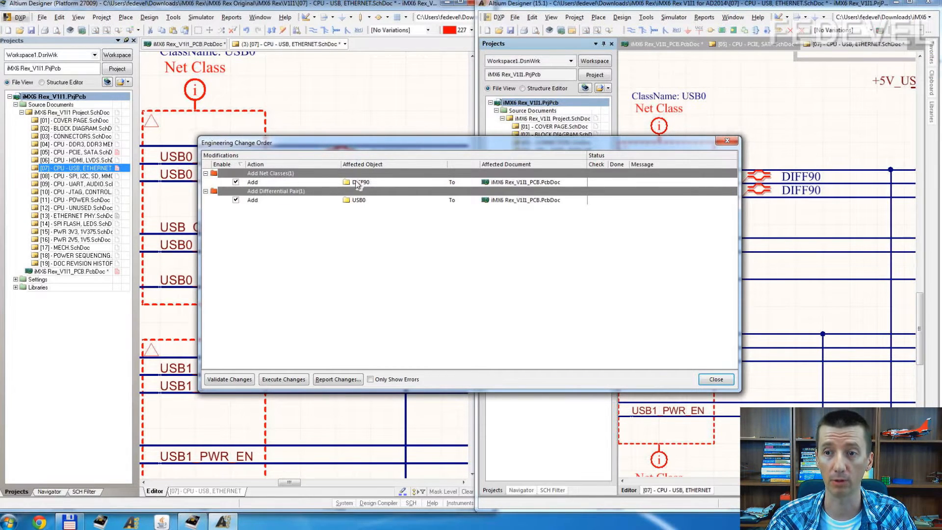
click(288, 376)
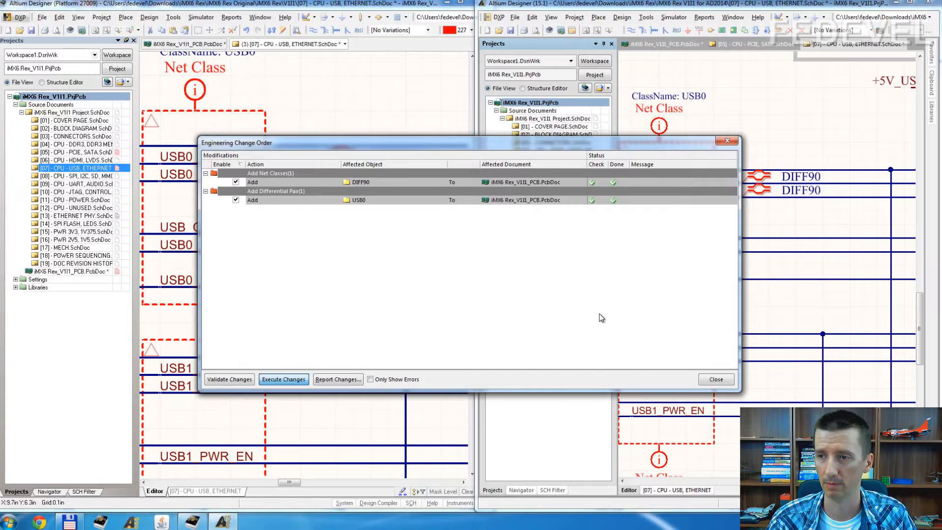
click(716, 380)
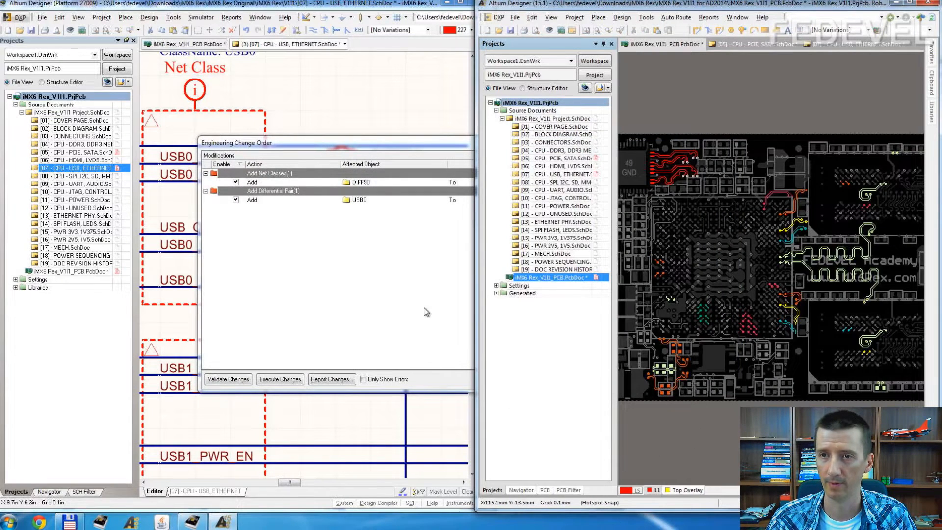
Step: Execute the engineering changes adding the DIFF90 net class and the USB0 differential pair to the original project's PCB, and close the change order
click(339, 143)
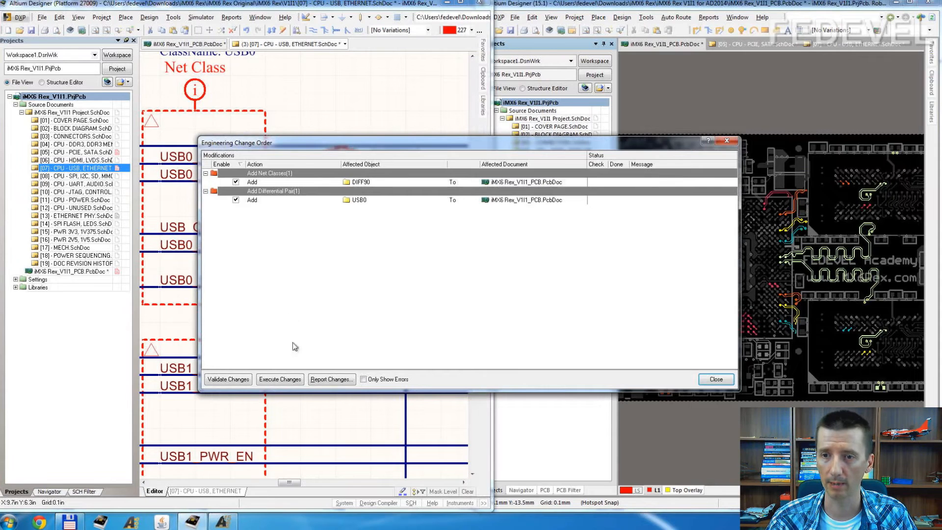
click(280, 379)
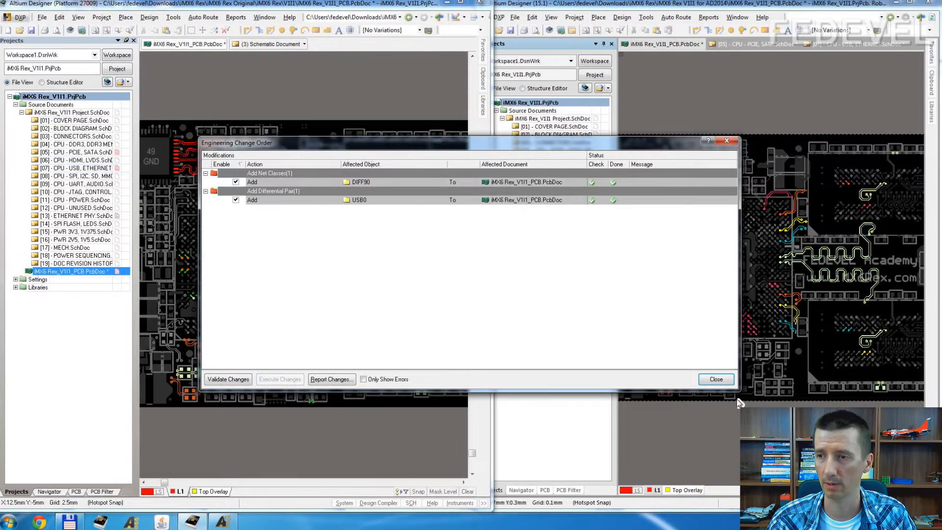
click(716, 379)
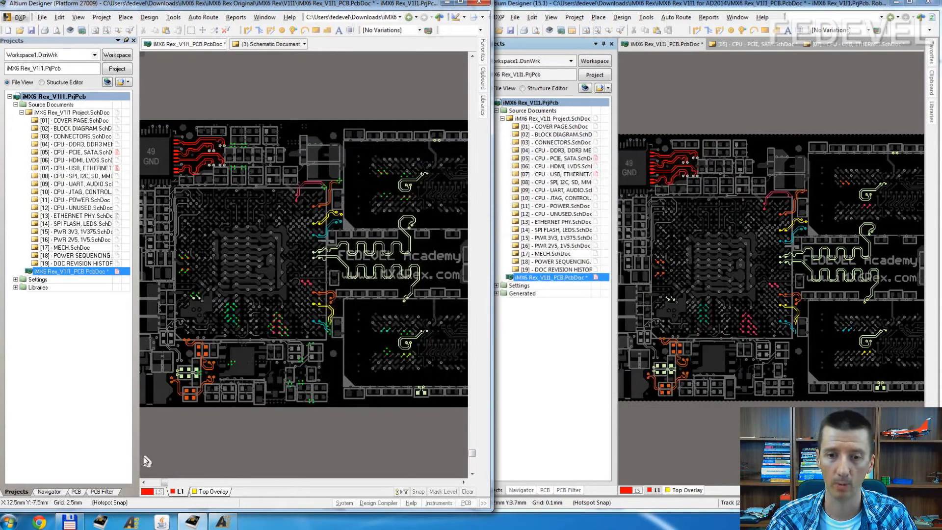
Step: Examine the nets in the DIFF90 and DIFF100 net classes of the original project's PCB, widening the net name column
click(76, 491)
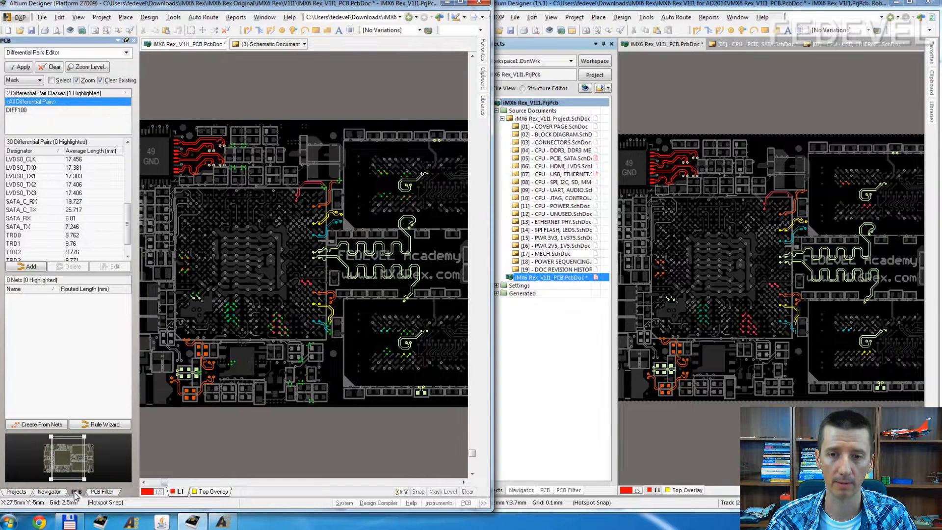
click(125, 53)
click(95, 61)
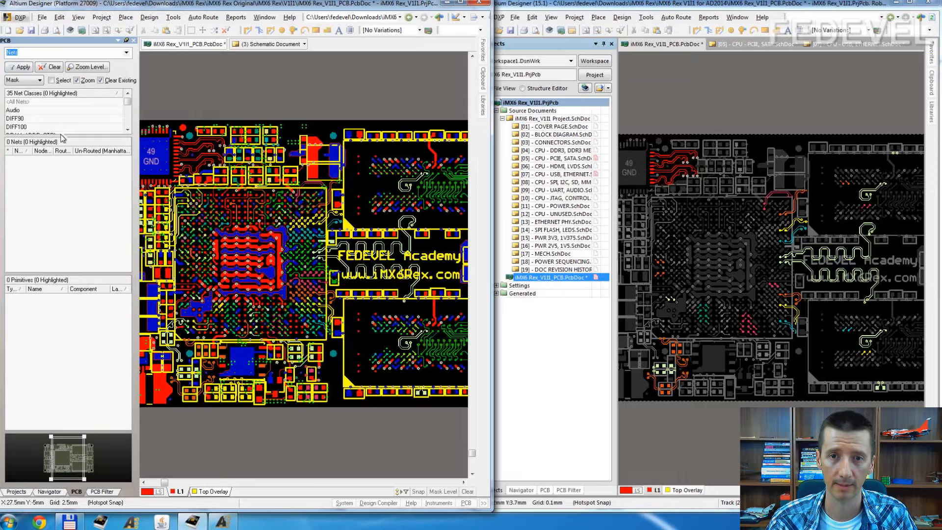
click(23, 119)
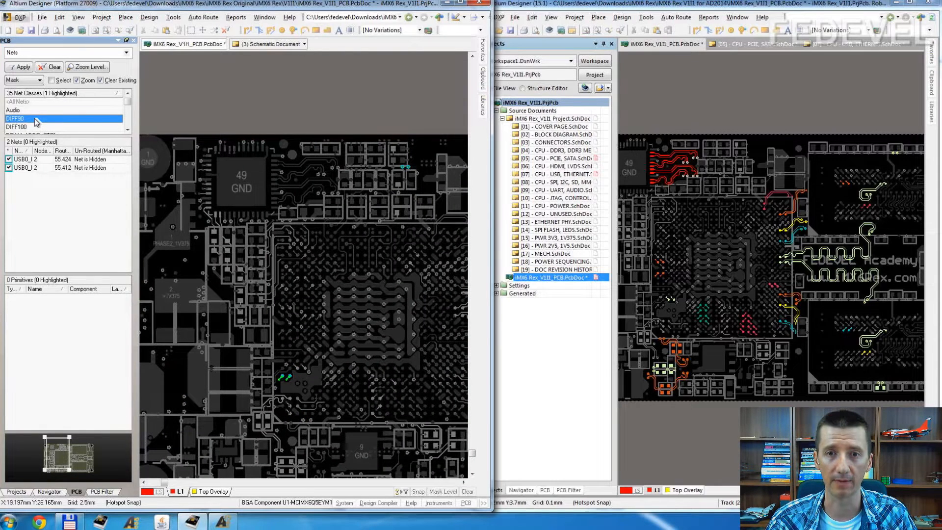
drag(33, 151, 49, 150)
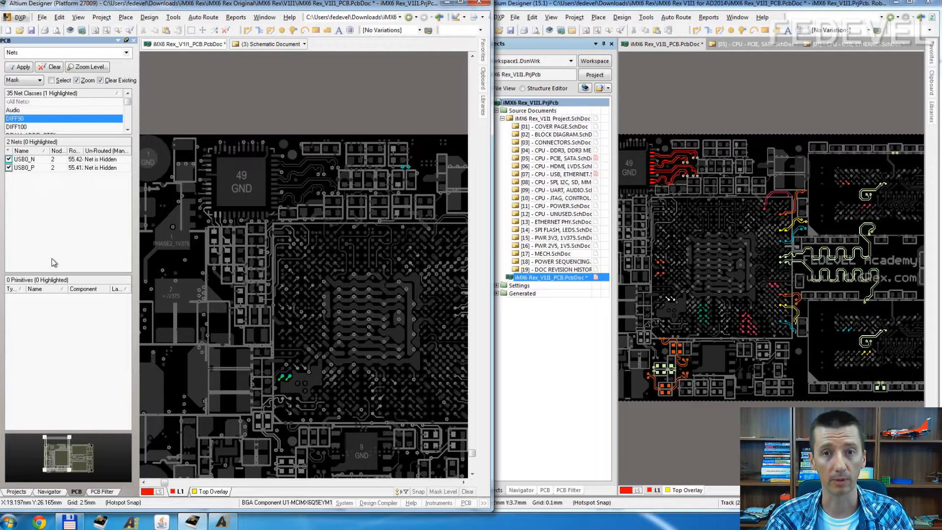
click(39, 127)
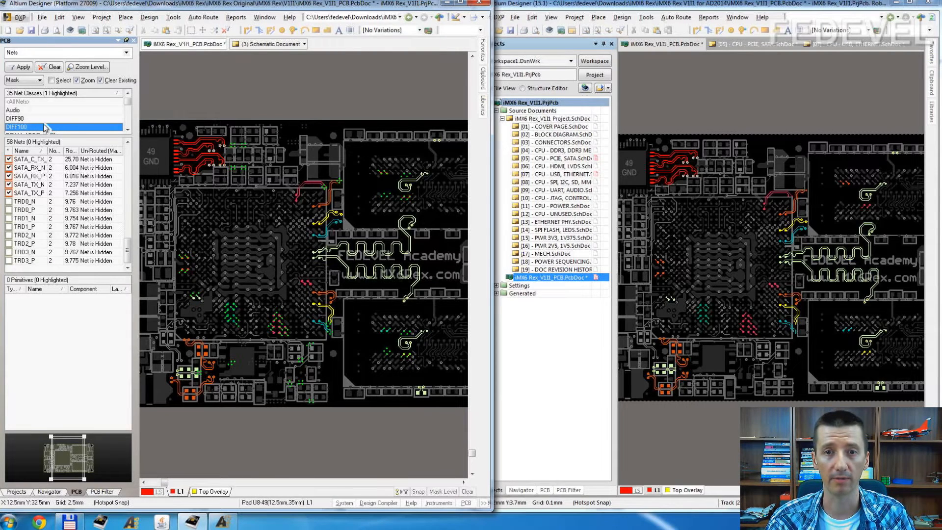
click(27, 119)
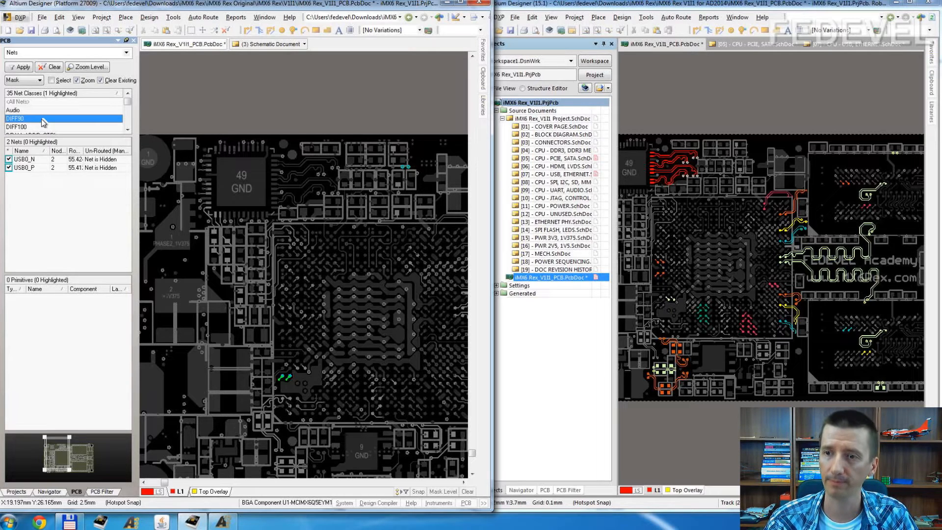
Step: Compare the differential pair classes listed in the 15.1 project's PCB with those in the original project's PCB
click(535, 391)
click(544, 489)
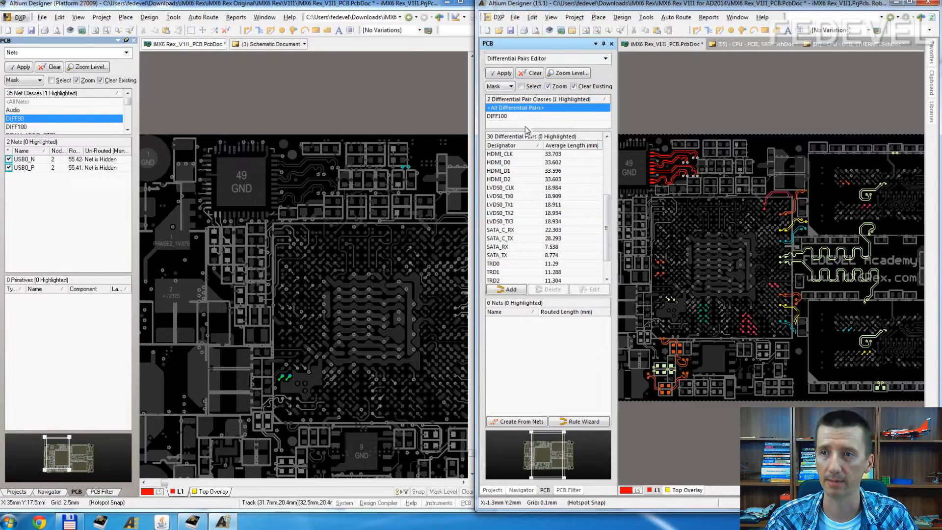
click(605, 58)
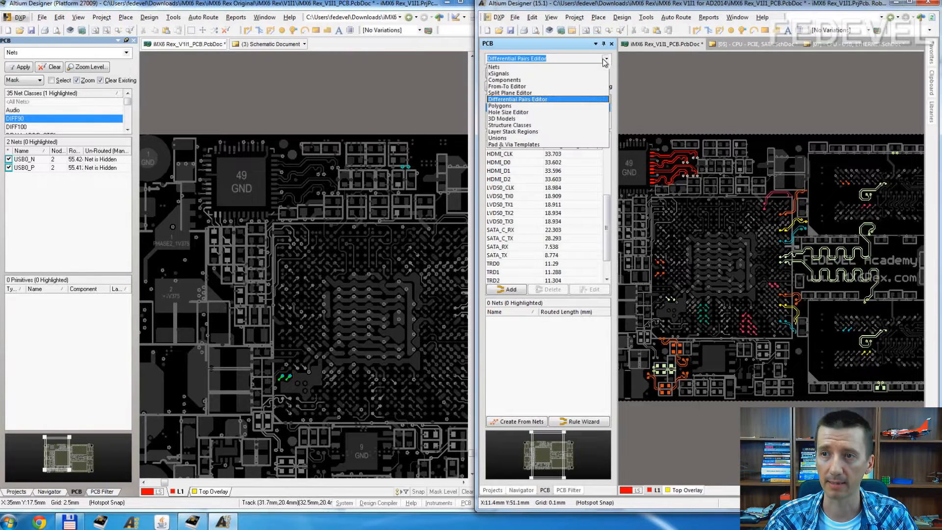
click(521, 100)
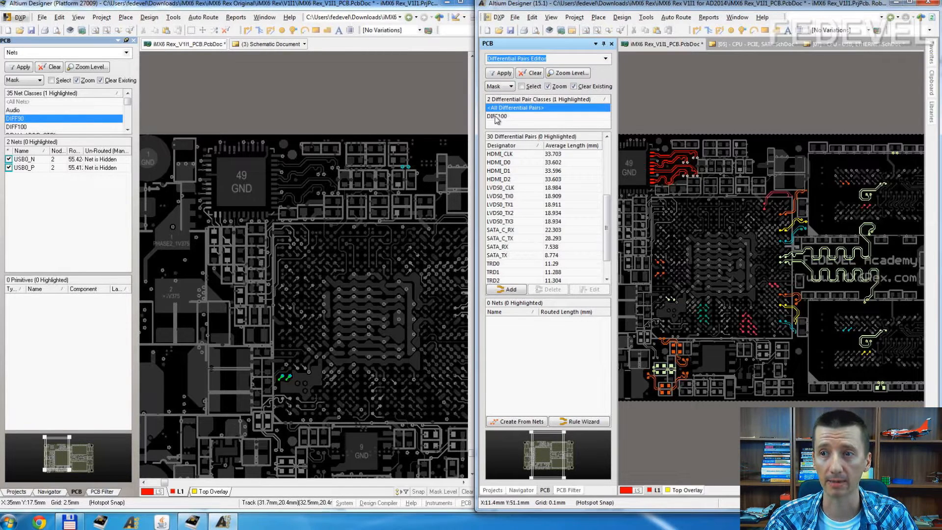
click(126, 52)
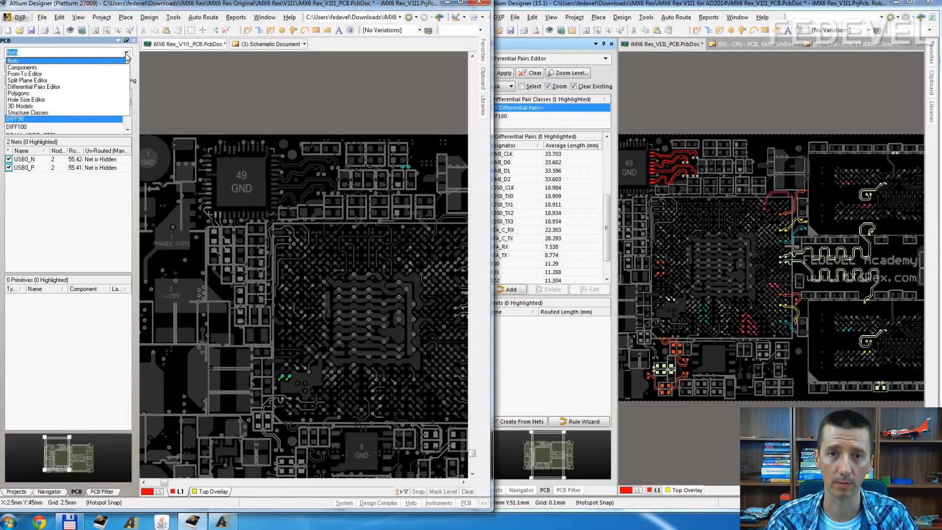
click(88, 87)
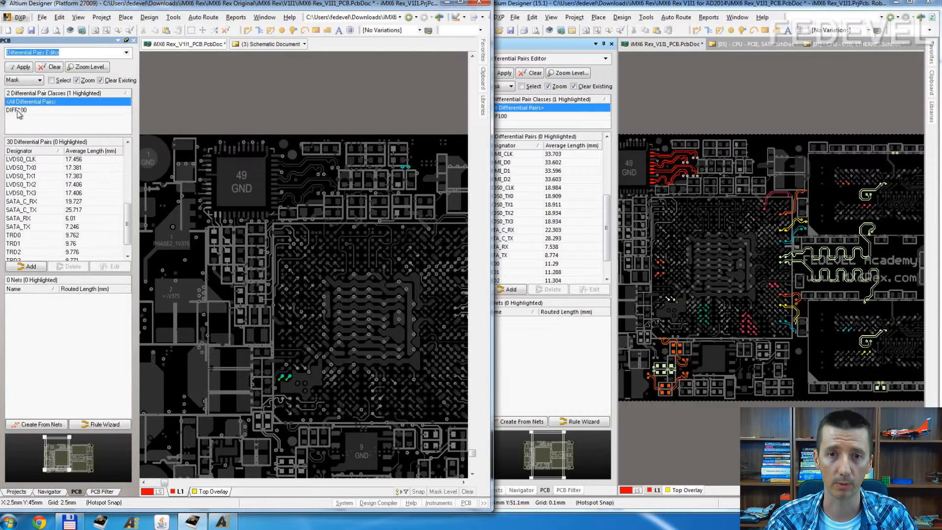
click(38, 123)
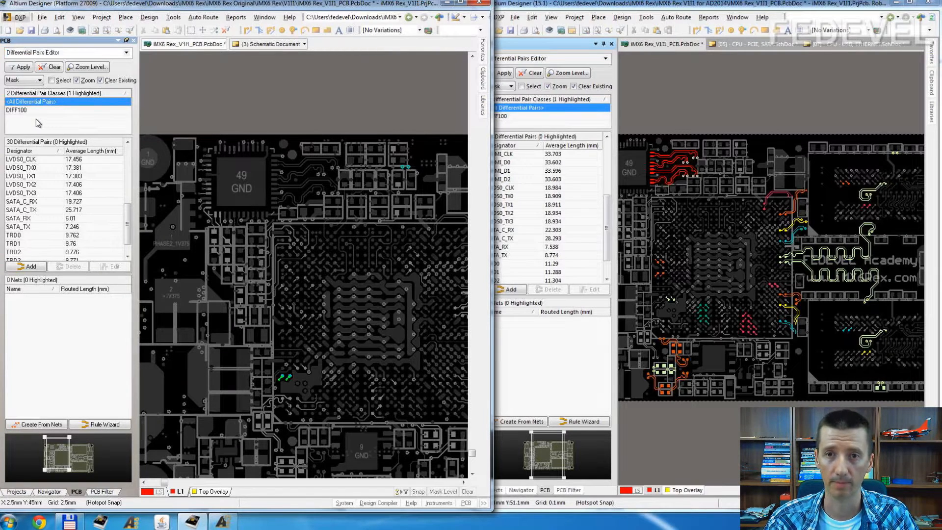
Step: Check the DIFF90 net class in the original PCB's Object Class Explorer and add a new class under Differential Pair Classes
click(173, 17)
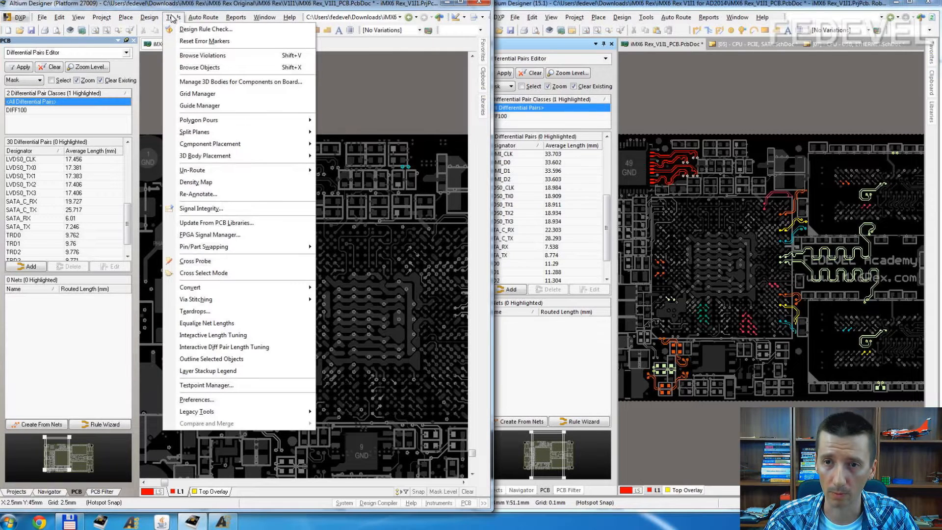
mouse_move(158, 18)
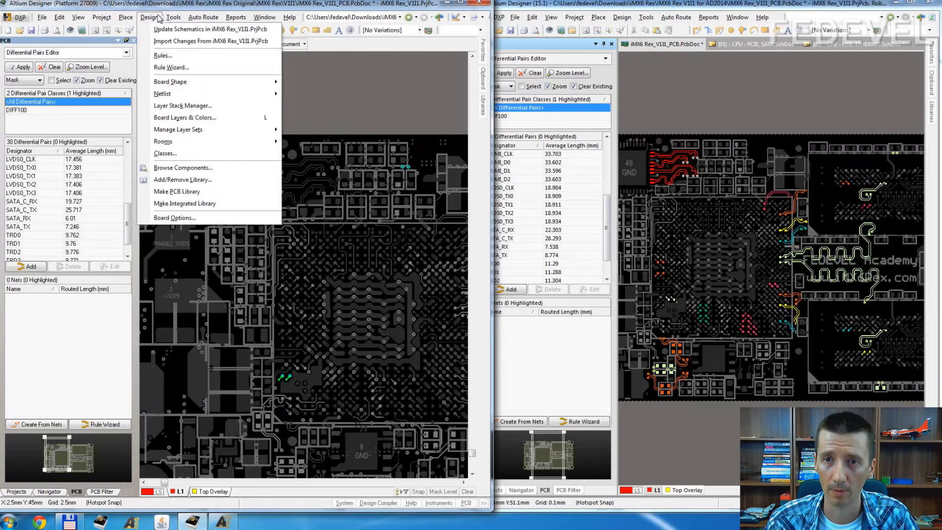
click(165, 154)
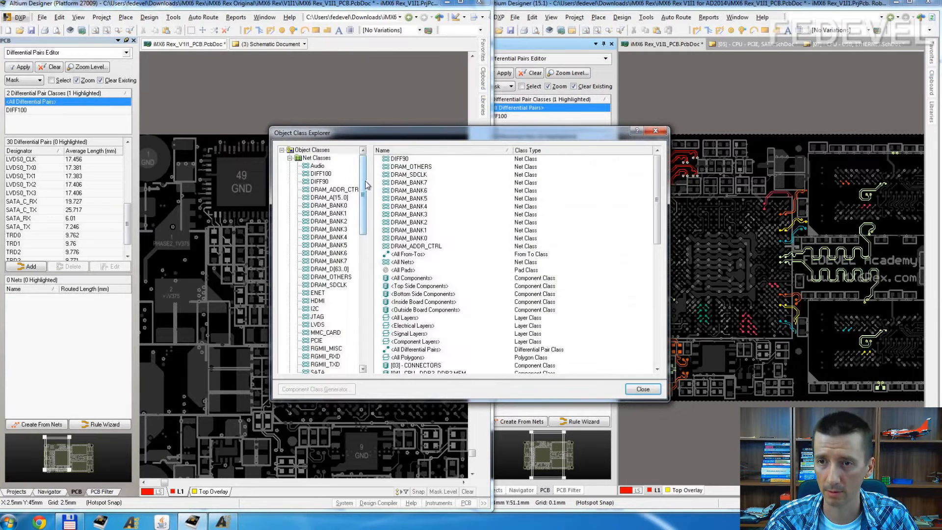
click(320, 183)
drag(363, 206, 368, 338)
click(329, 317)
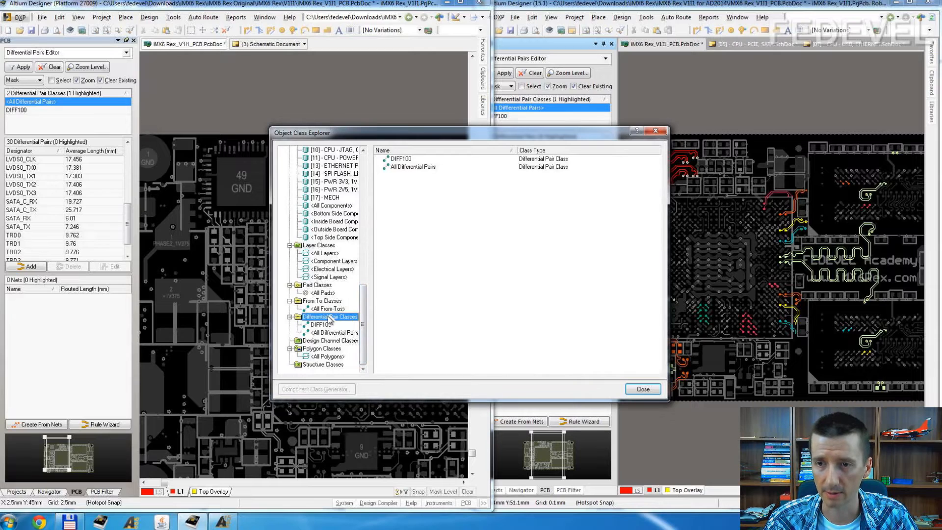
right_click(330, 318)
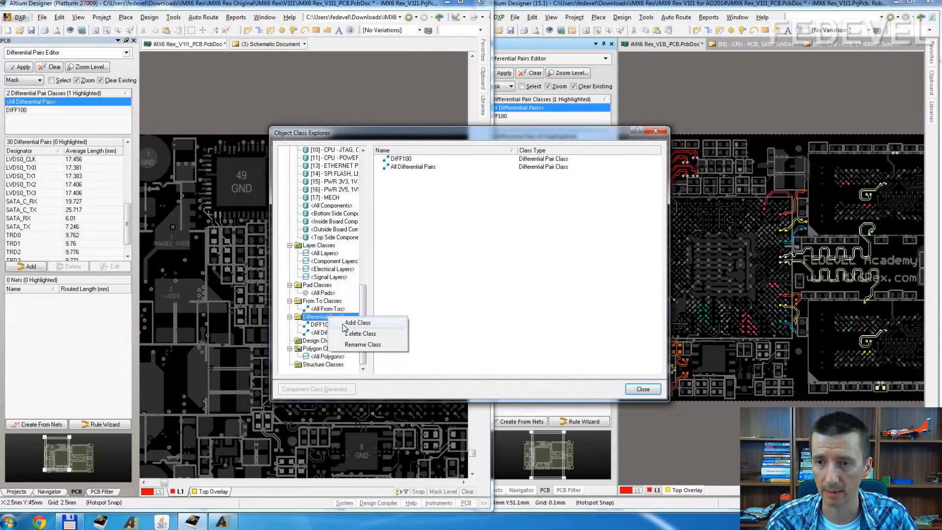
click(349, 321)
Step: Rename the new differential pair class as DIFF90
click(324, 341)
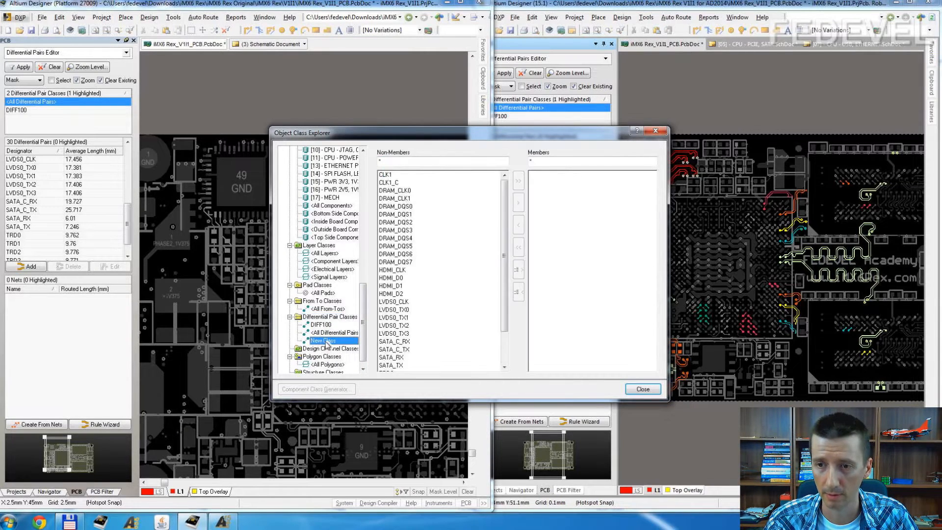
right_click(326, 345)
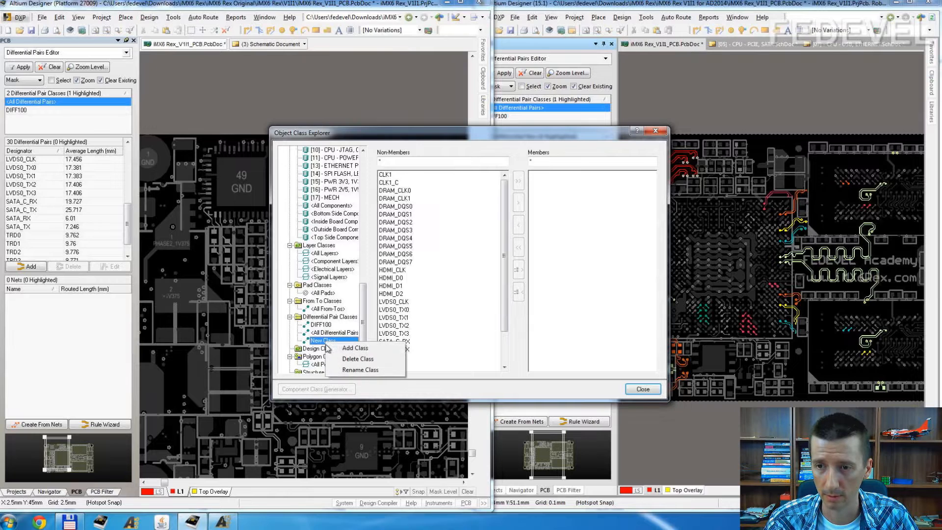
click(339, 371)
text(DIFF90)
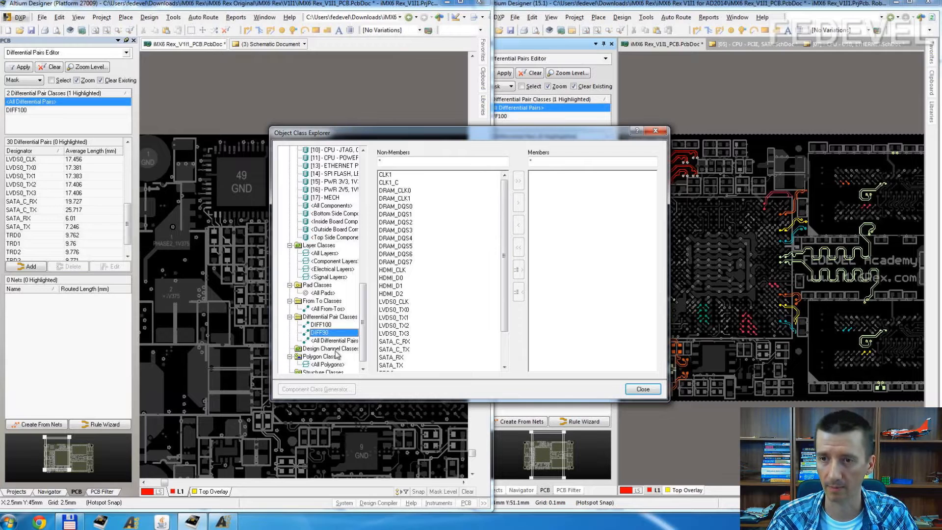
key(Return)
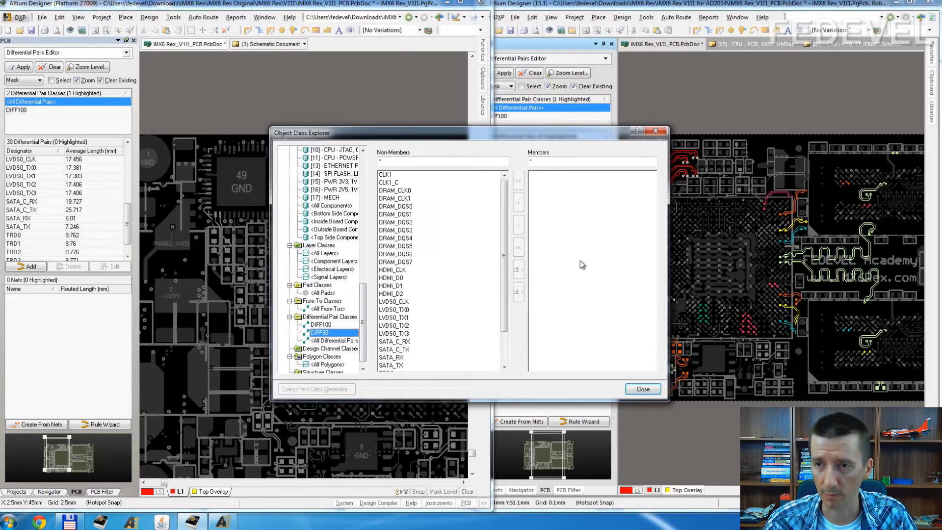
Step: Make the USB0 pair a member of the DIFF90 differential pair class and close the Object Class Explorer
drag(504, 278, 505, 353)
click(392, 366)
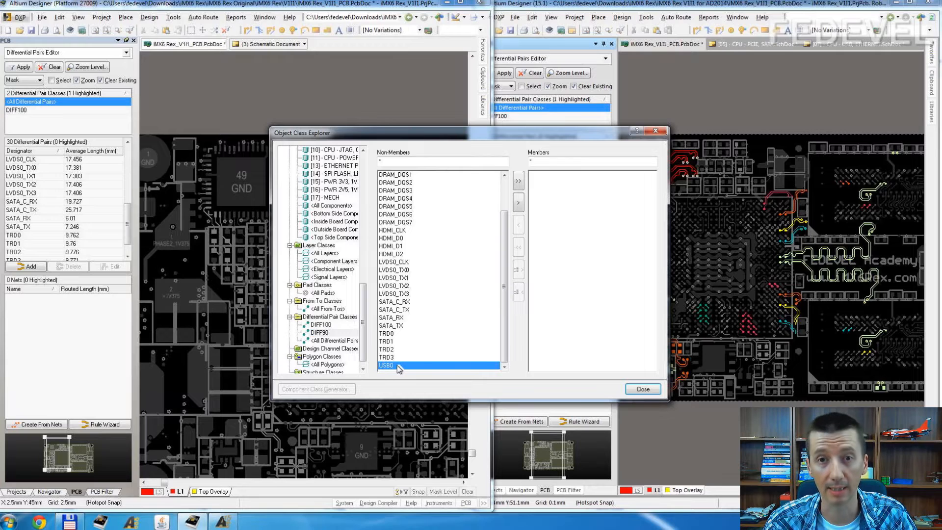
click(519, 203)
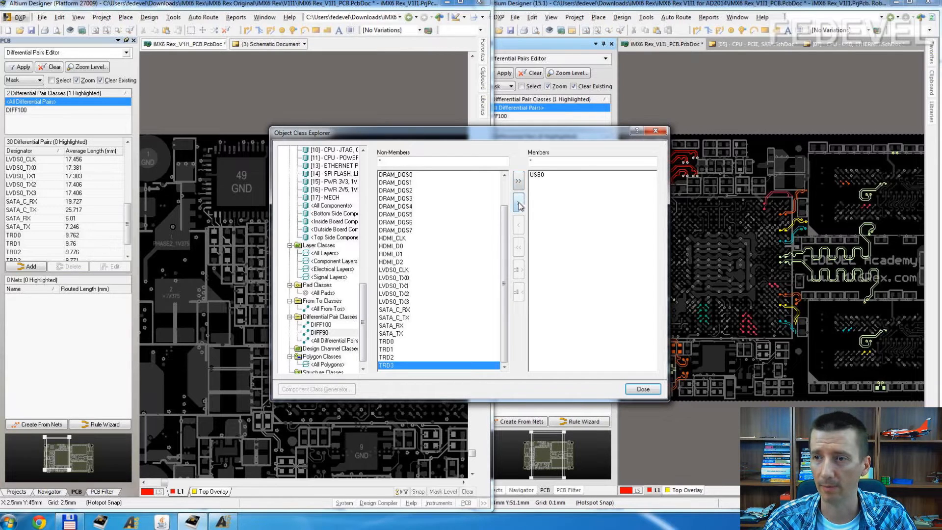
click(642, 389)
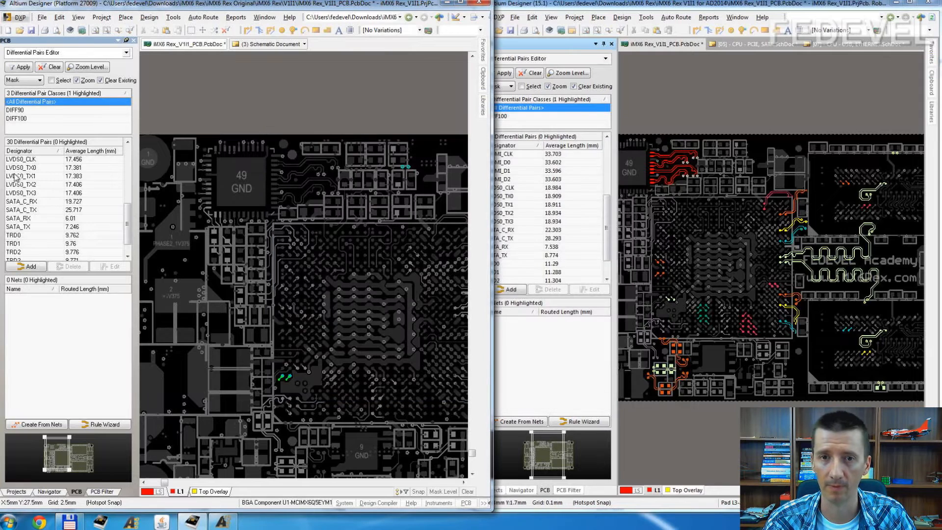
Step: Examine the USB0 pair among all differential pairs and in the DIFF90 class of the original project's PCB
click(48, 107)
drag(67, 273, 68, 323)
click(22, 286)
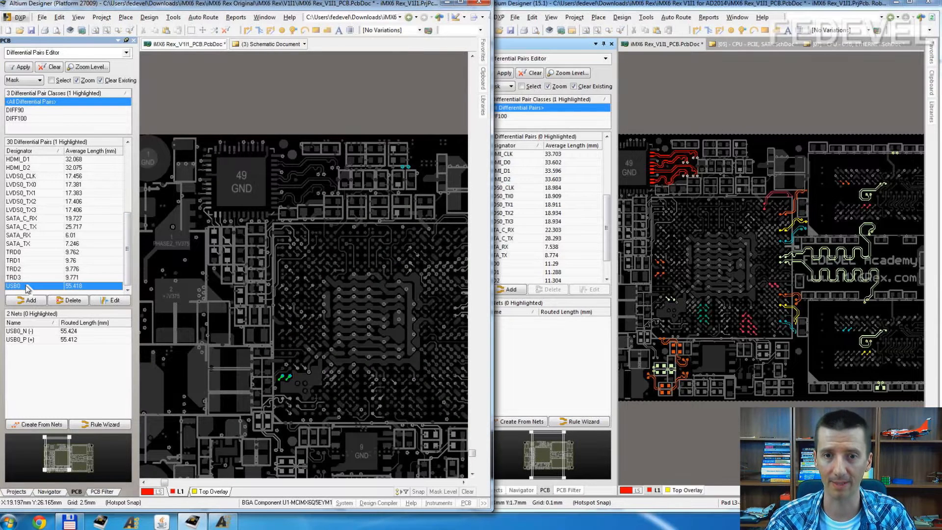
click(16, 111)
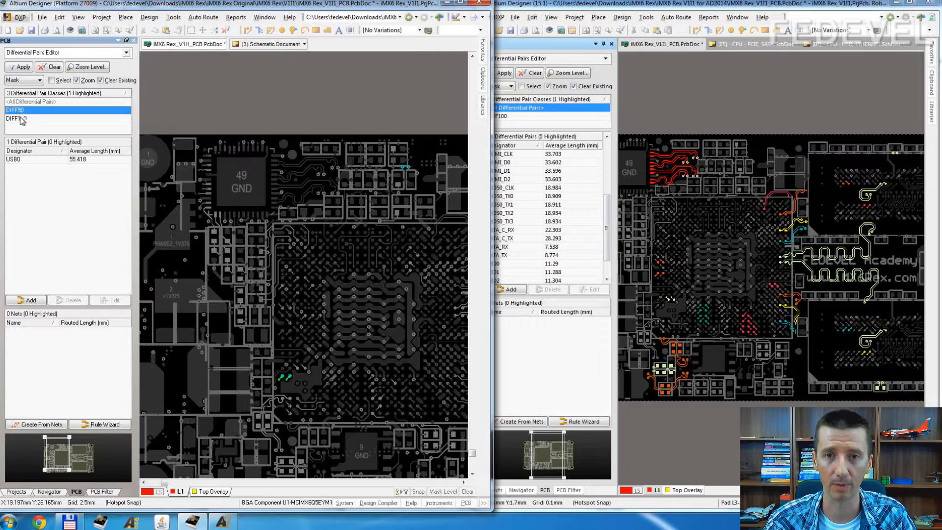
click(24, 159)
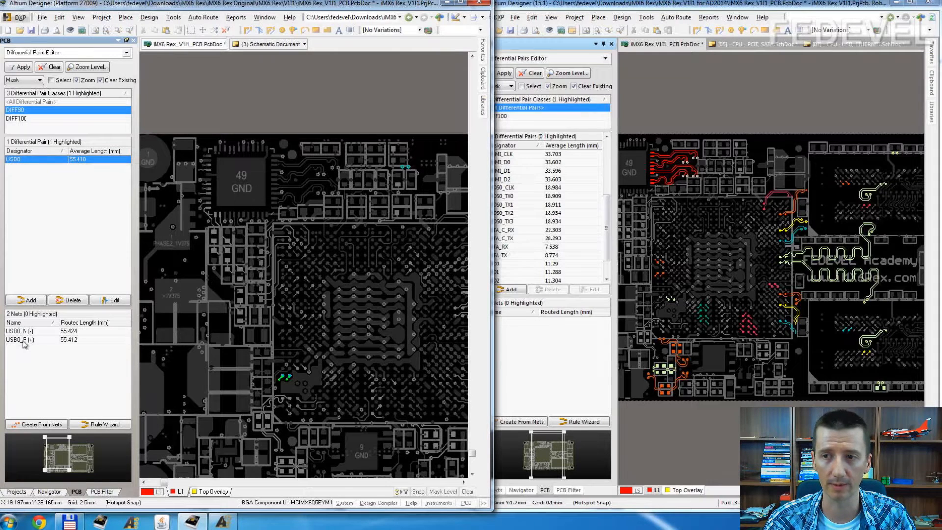
Step: Add a new differential pair class to the 15.1 project's PCB in the Object Class Explorer
click(559, 358)
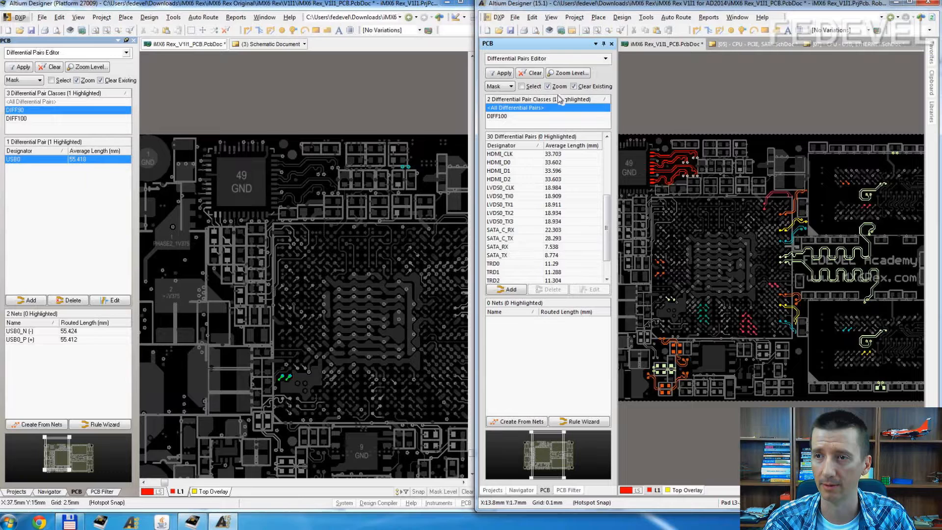
click(622, 18)
click(638, 168)
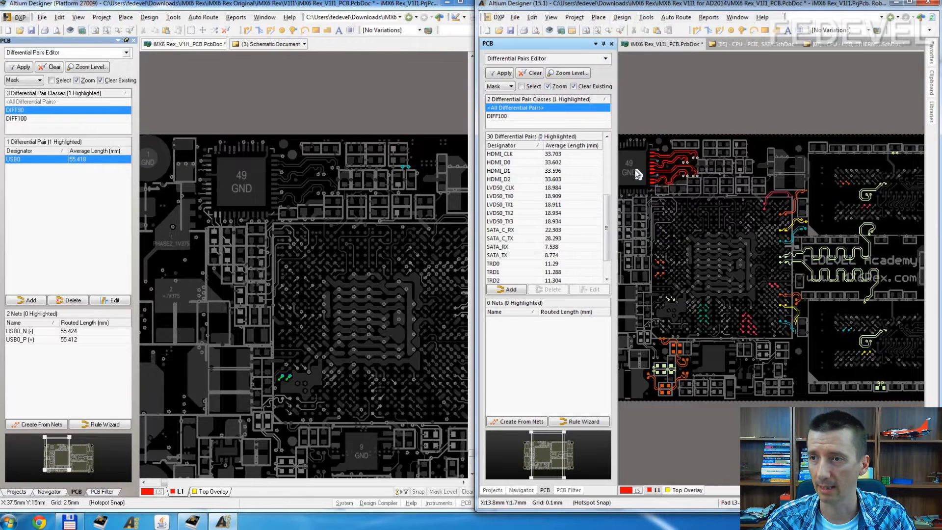
scroll(363, 183, down, 15)
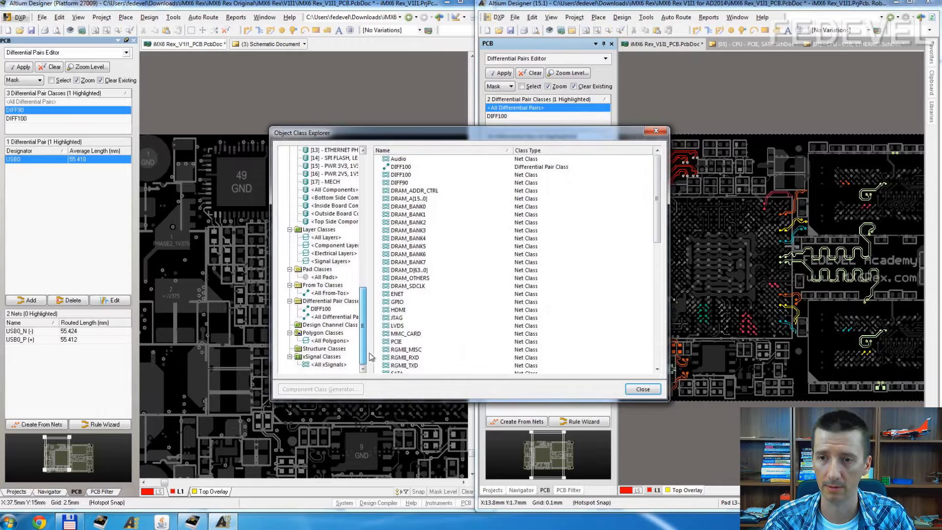
click(329, 301)
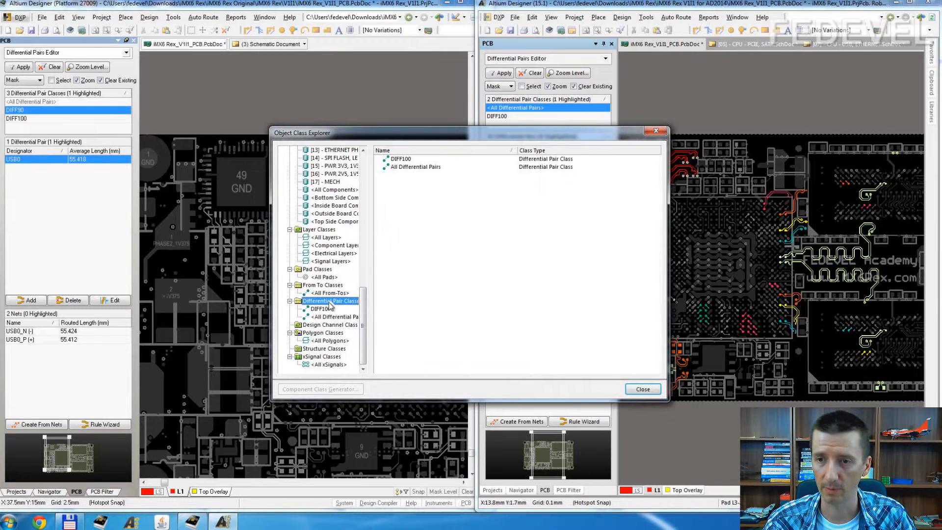
right_click(329, 302)
click(358, 309)
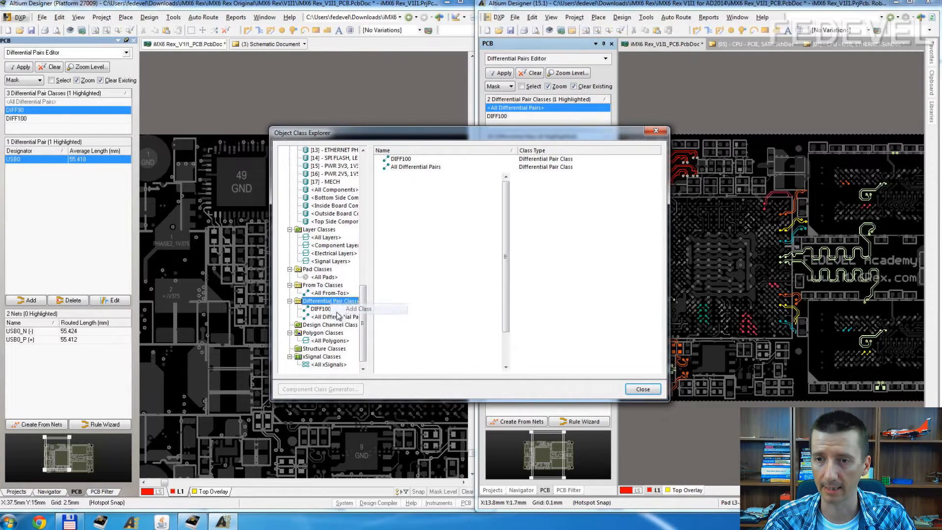
Step: Name the new differential pair class in the 15.1 project DIFF90
text(DI)
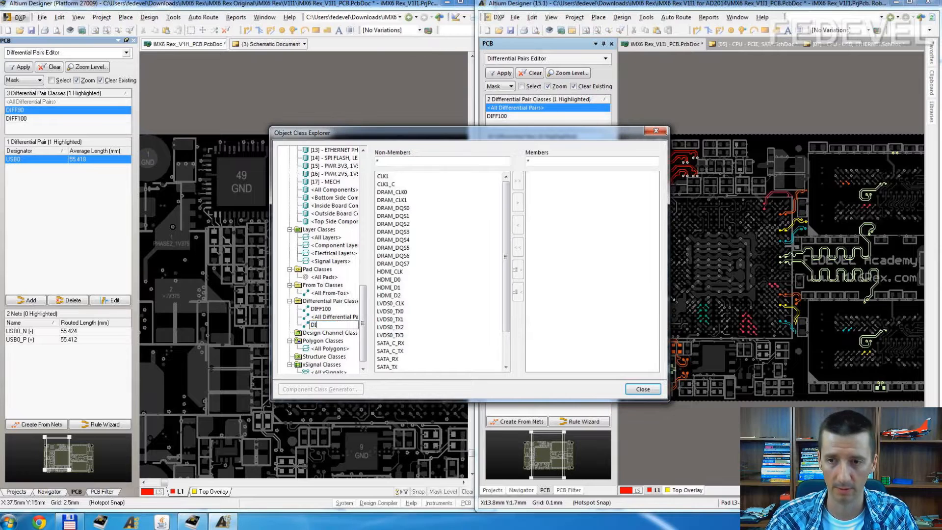
text(FF90)
key(Return)
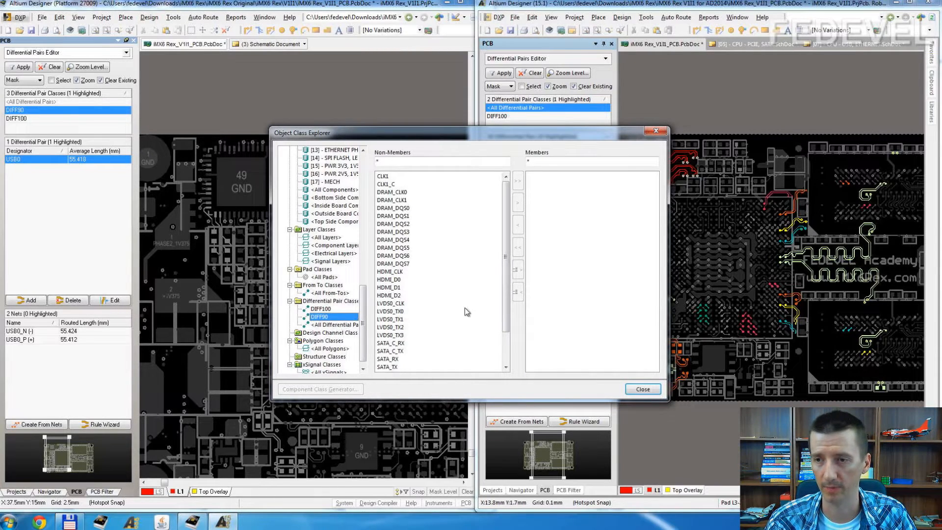
Step: Add the USB0 pair to the members of the 15.1 project's DIFF90 class and close the Object Class Explorer
drag(506, 319, 511, 371)
click(396, 367)
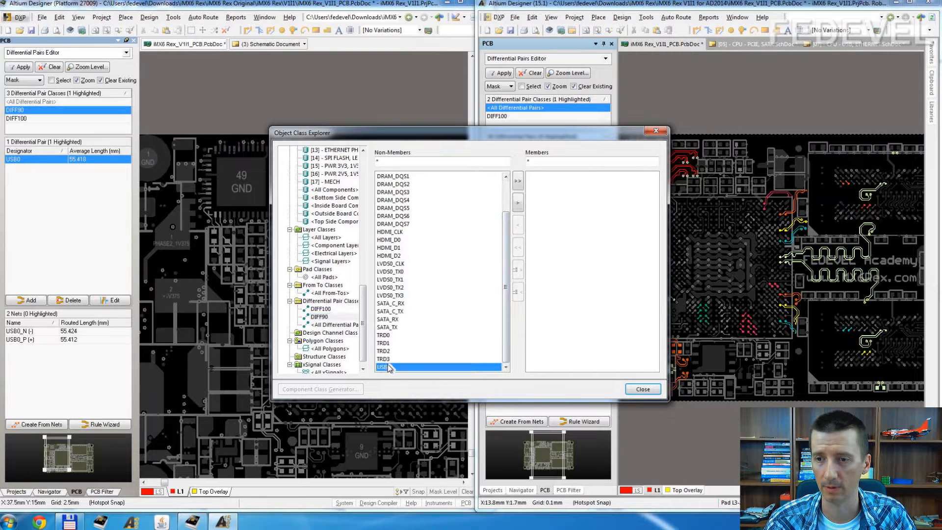
click(518, 202)
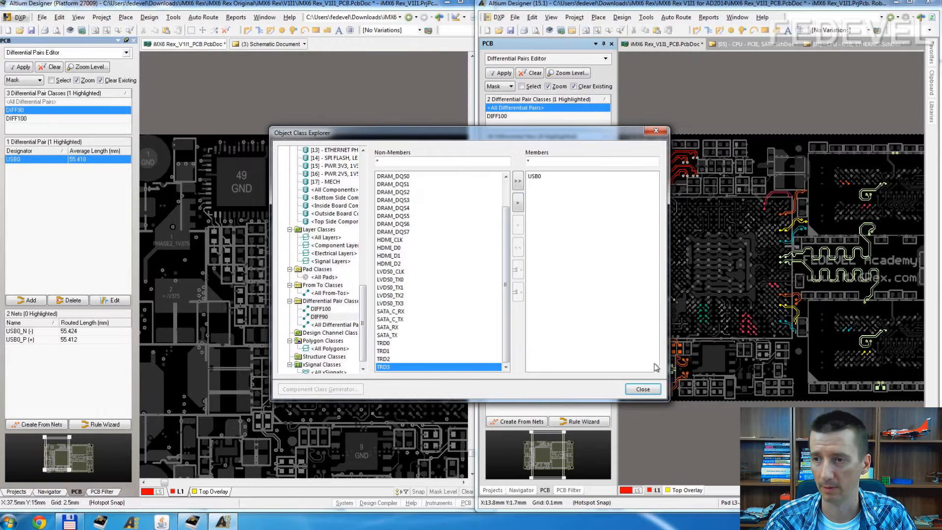
click(642, 389)
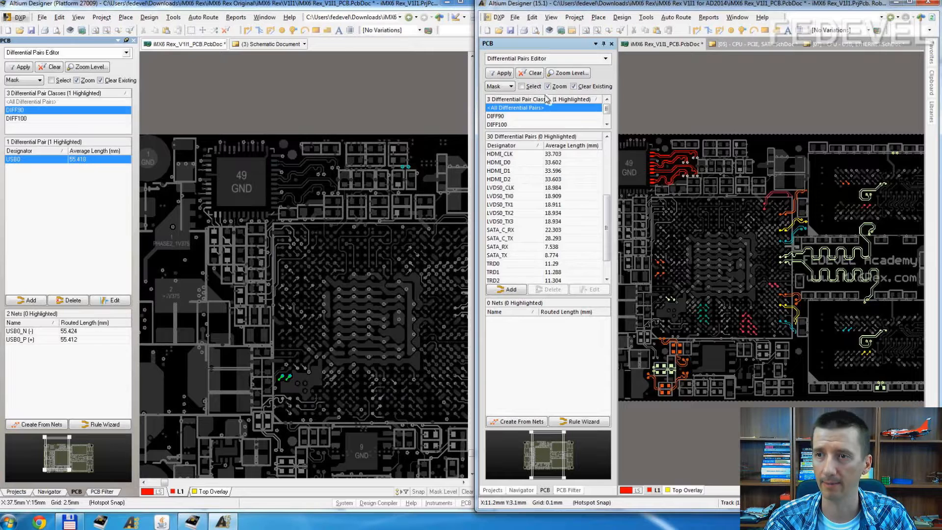
Step: Inspect the USB0 pair and its nets in the DIFF90 class of the 15.1 project's PCB
click(533, 117)
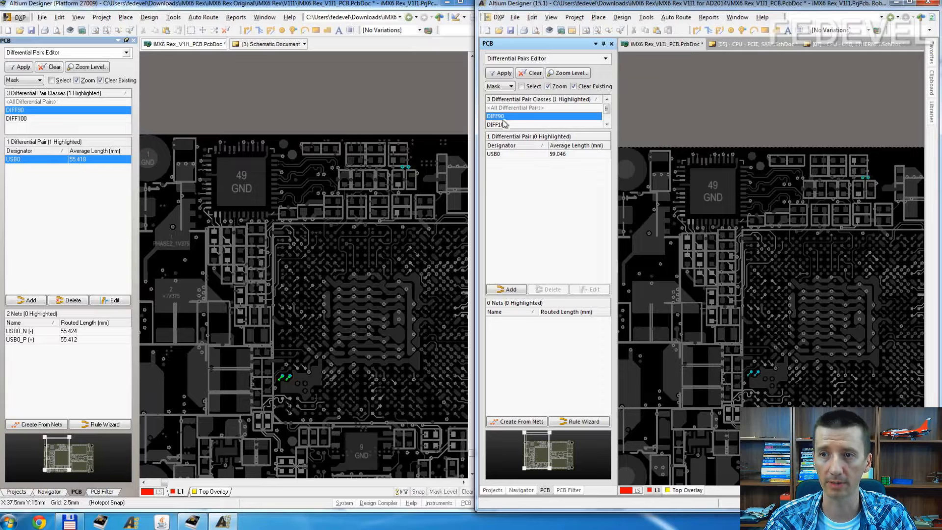
click(510, 154)
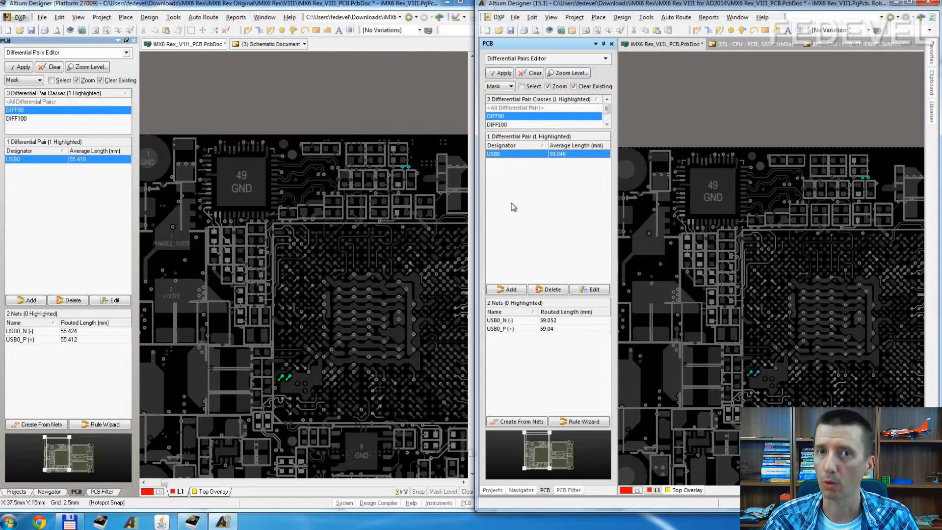
click(530, 117)
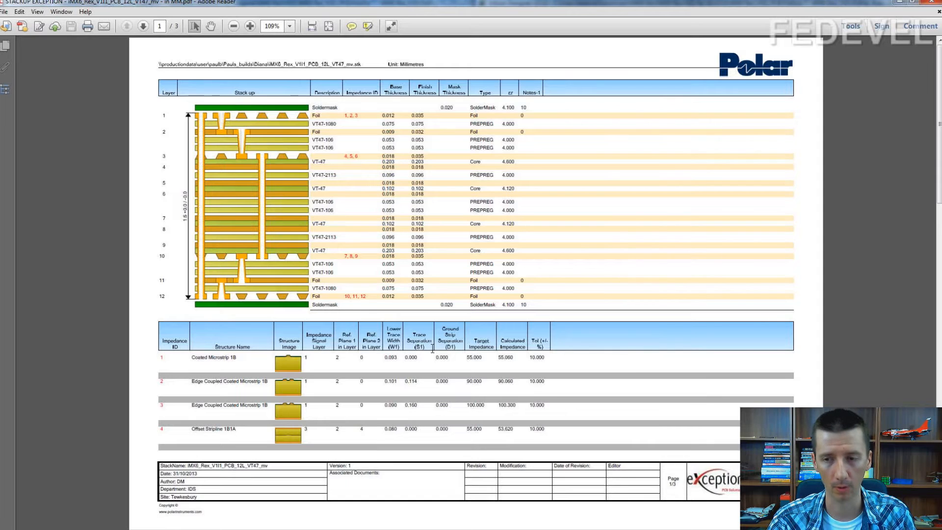
Step: Look up the 90 ohm edge-coupled microstrip on layer 1 in the impedance table of the stackup PDF
ctrl+scroll(432, 348, up, 3)
scroll(446, 383, down, 2)
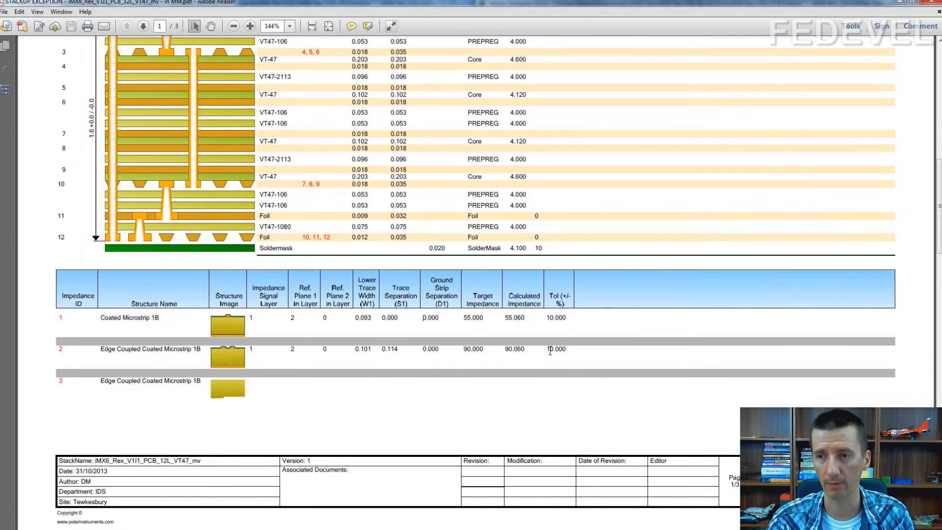
drag(462, 351, 485, 350)
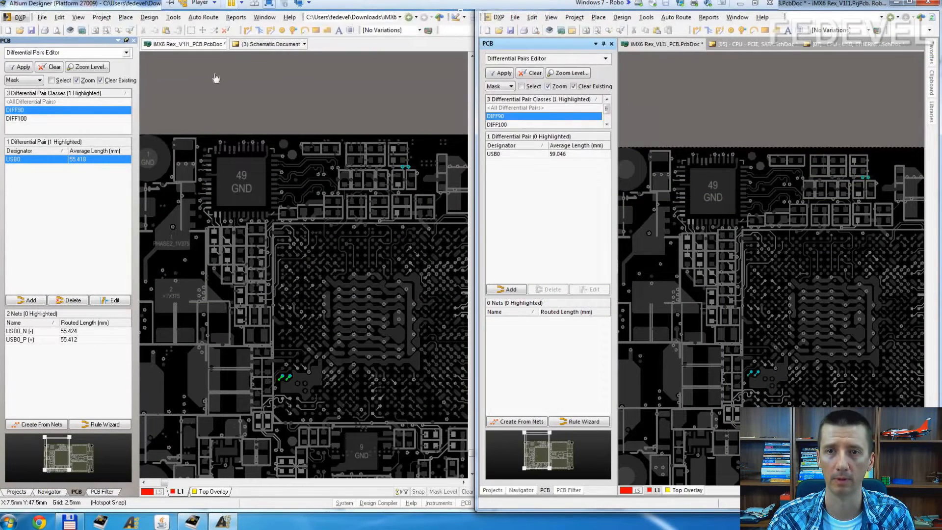
Step: Start the Differential Pair Rule Wizard for the original project's DIFF90 class and set the rule name prefix to DiffPair_DIFF90
click(24, 110)
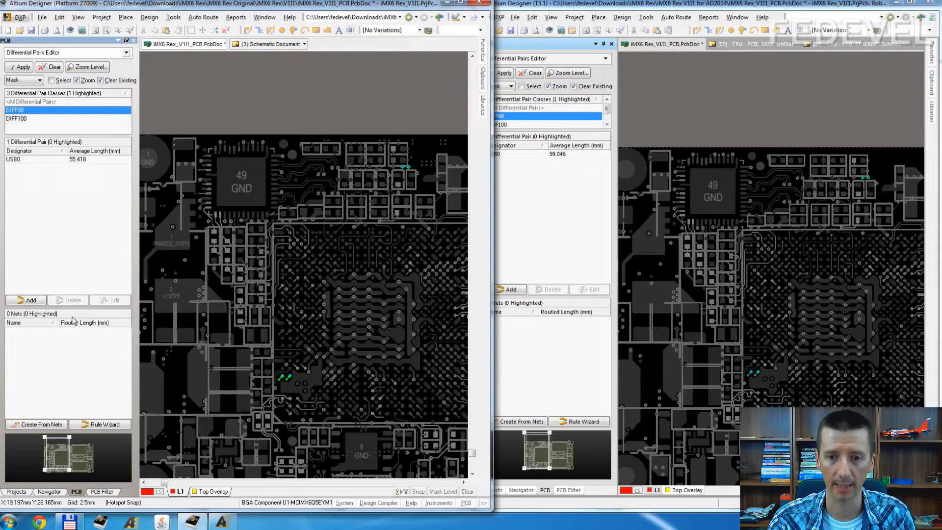
click(107, 427)
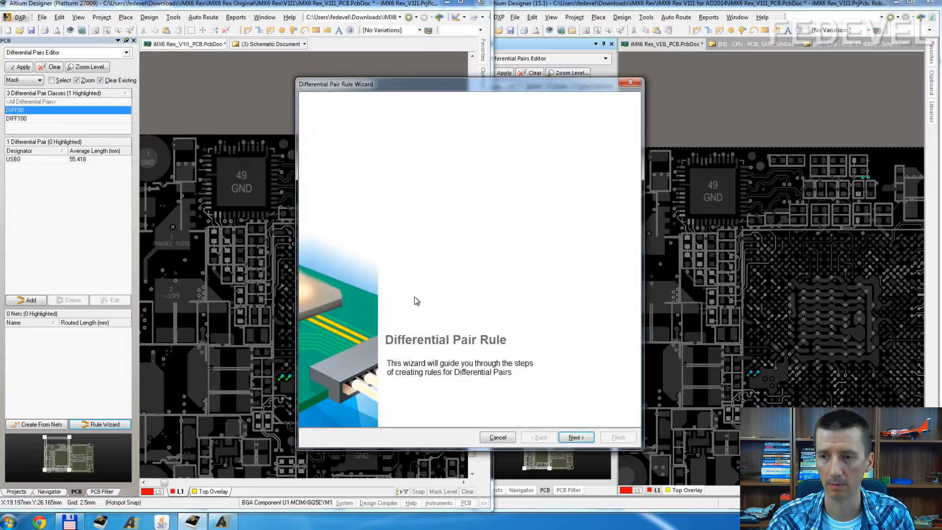
click(573, 438)
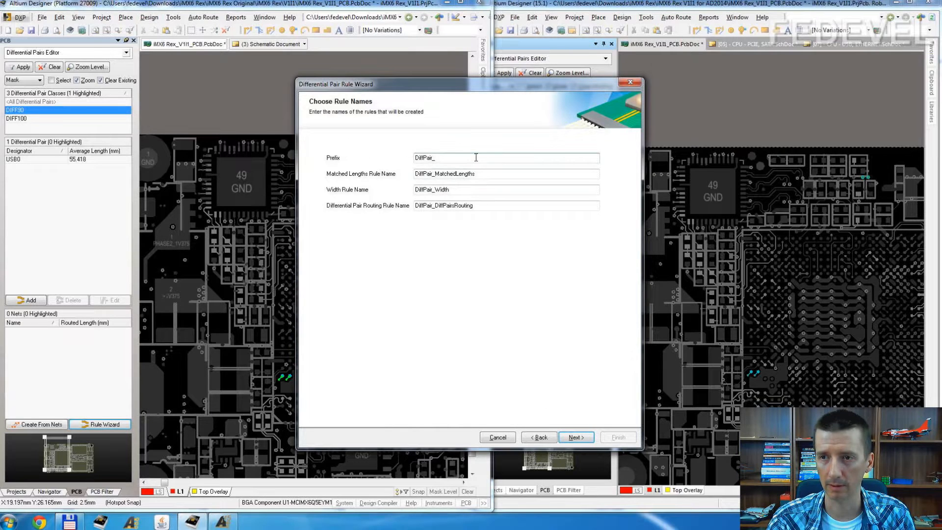
text(DIFF)
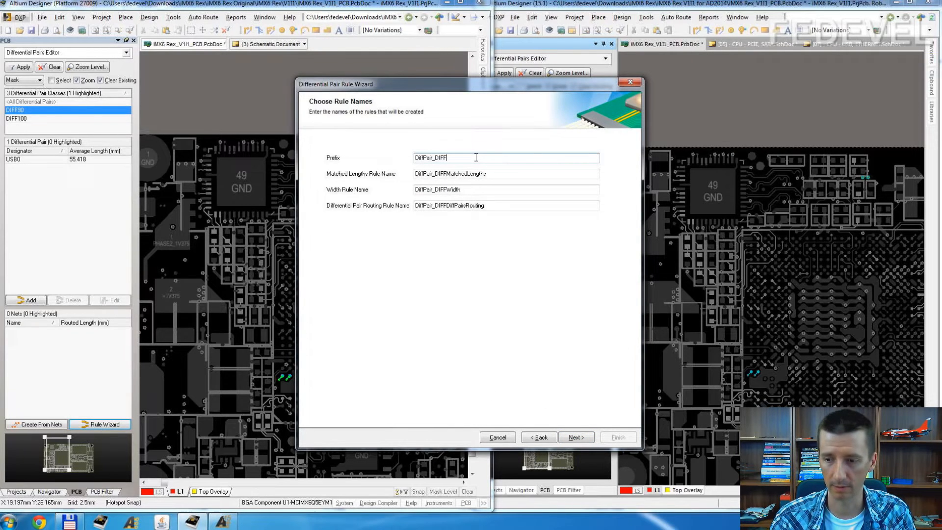
text(90)
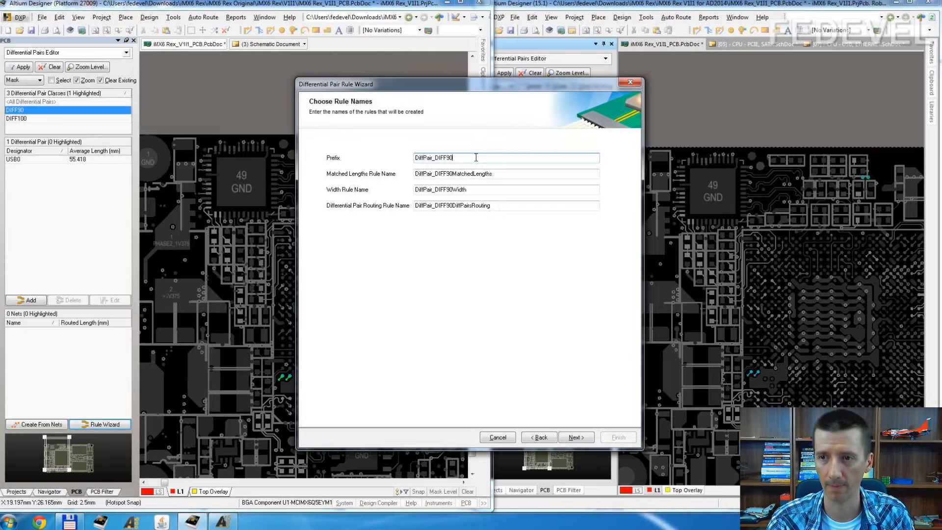
click(579, 438)
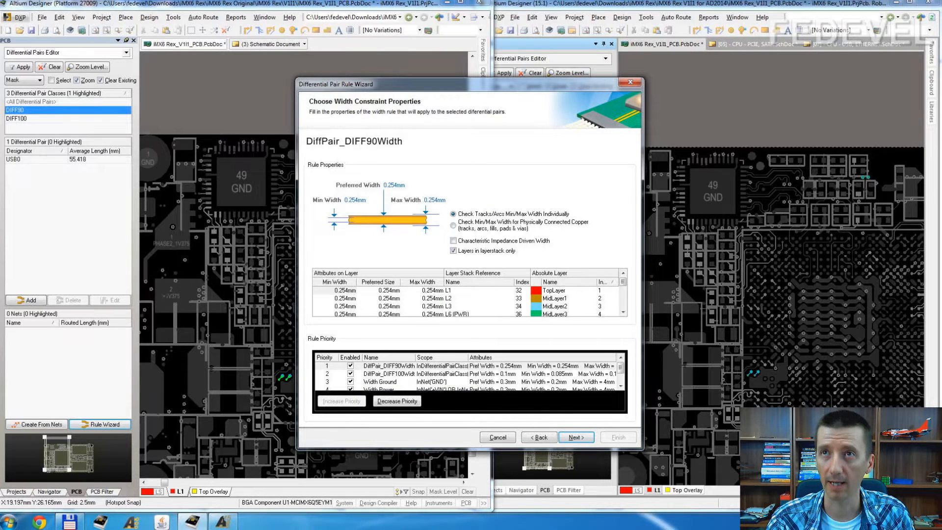
Step: Set the minimum, preferred and maximum widths of the DiffPair_DIFF90Width rule to 0.1 mm
mouse_move(479, 1)
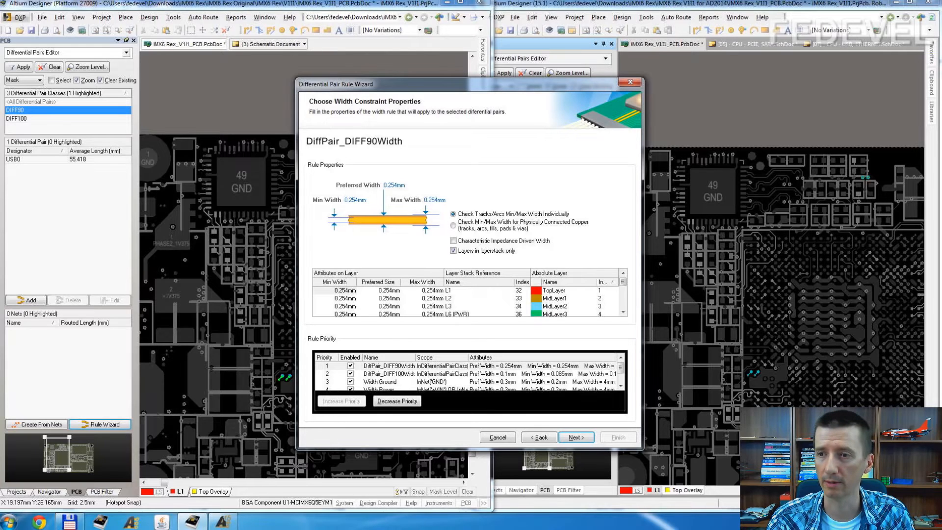
mouse_move(626, 1)
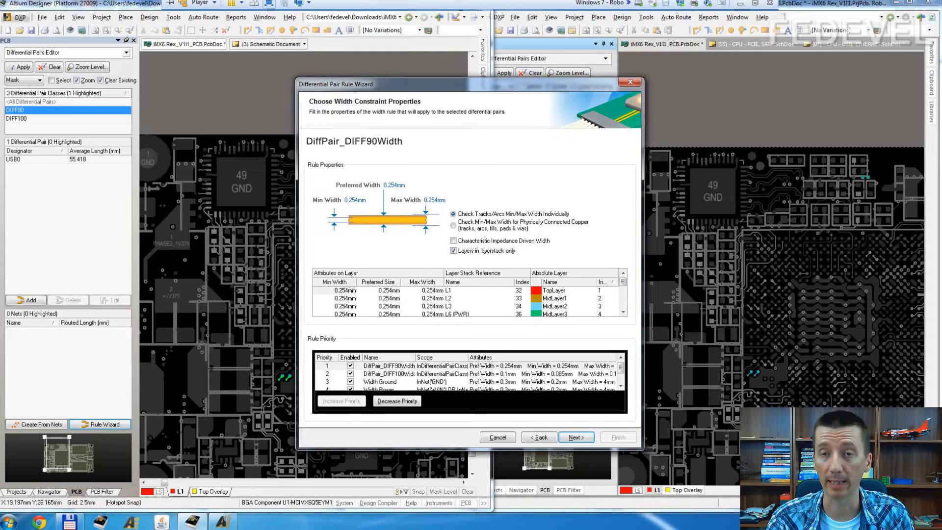
click(365, 201)
text(0.1)
click(399, 185)
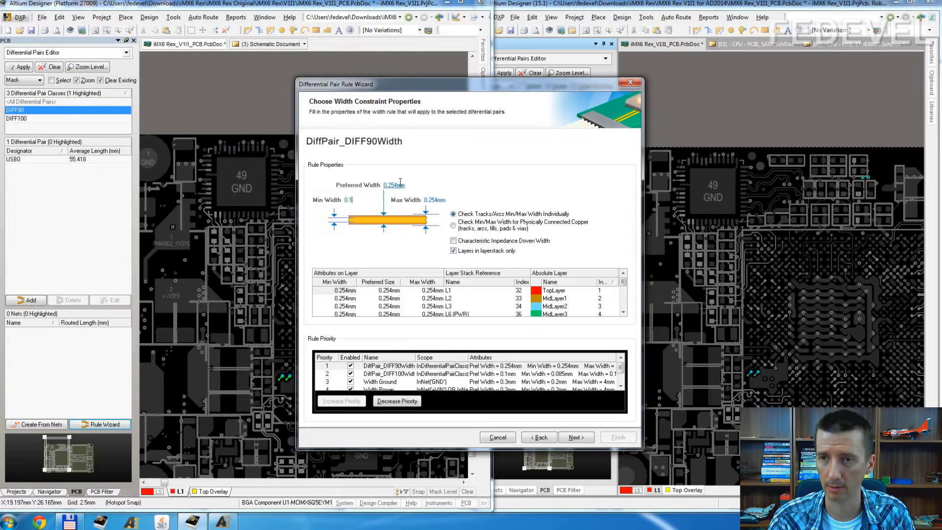
text(0.1)
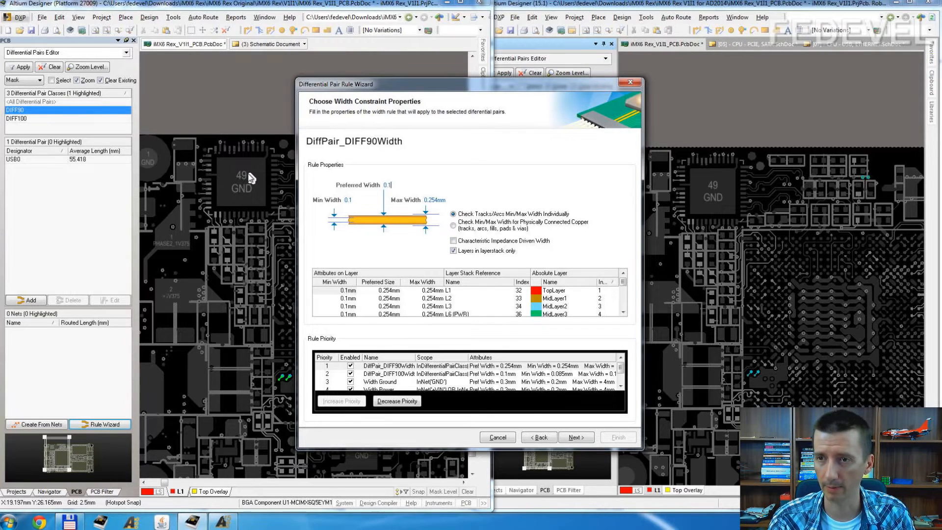
click(434, 200)
text(0)
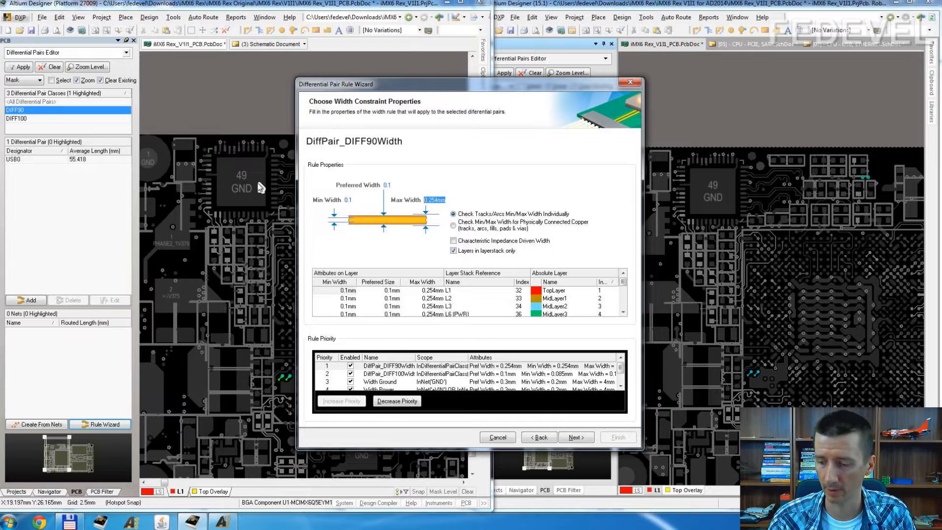
text(.1)
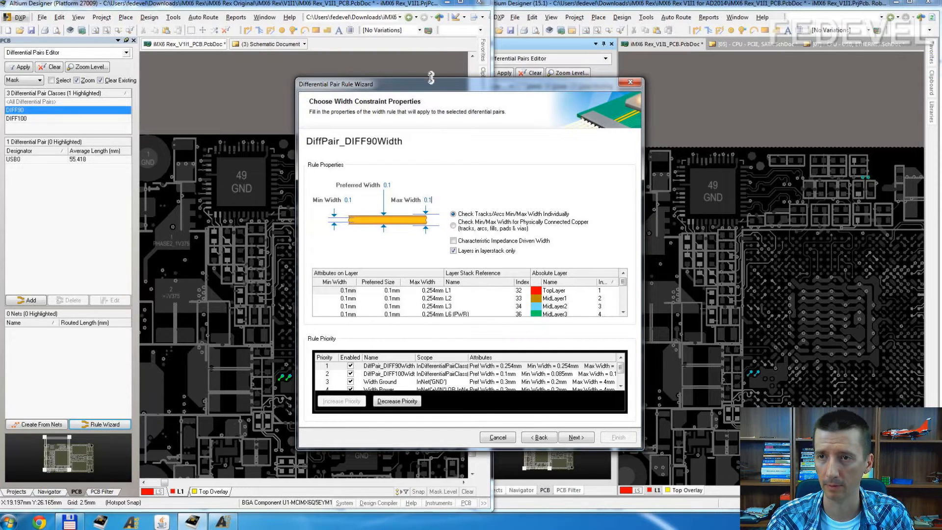
Step: Enlarge the rule wizard window and check the trace width for 90 ohm differential impedance in the stackup PDF
drag(434, 78, 433, 2)
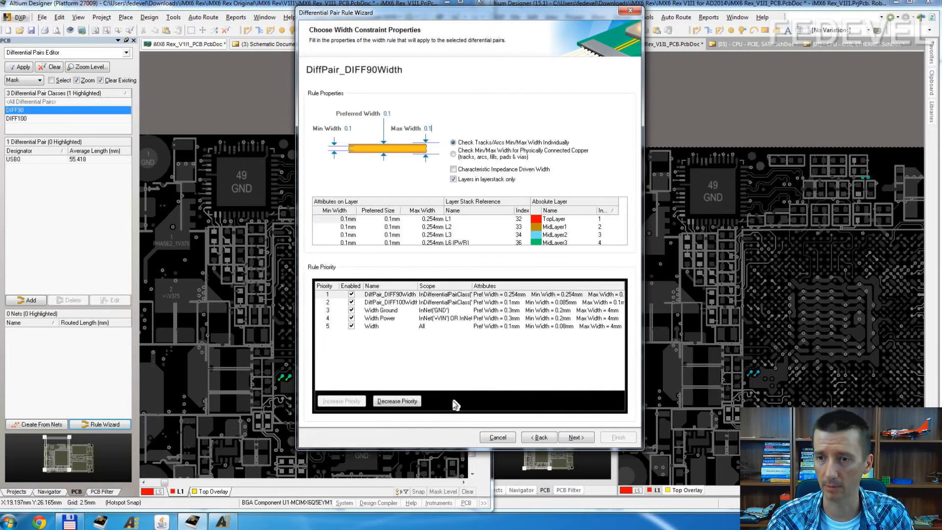
drag(448, 449, 448, 496)
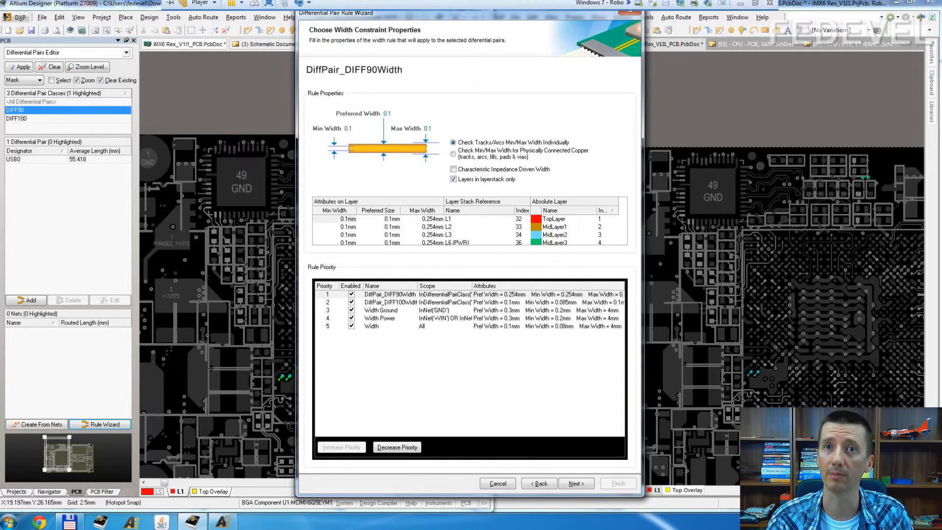
drag(276, 0, 604, 0)
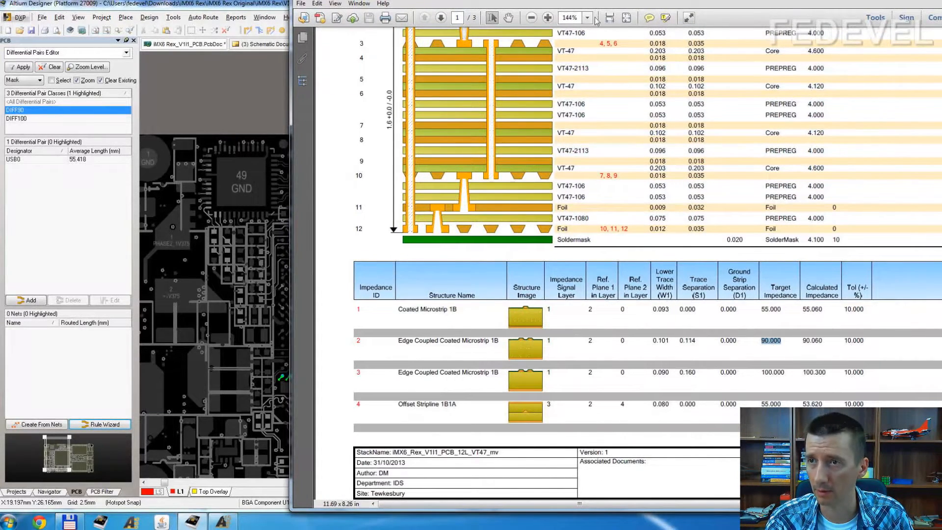
drag(810, 6, 695, 364)
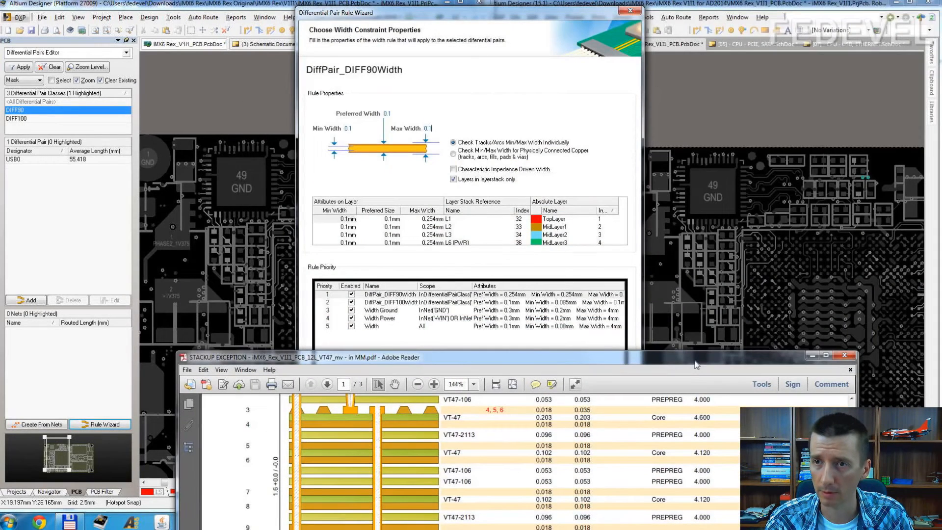
drag(696, 364, 707, 76)
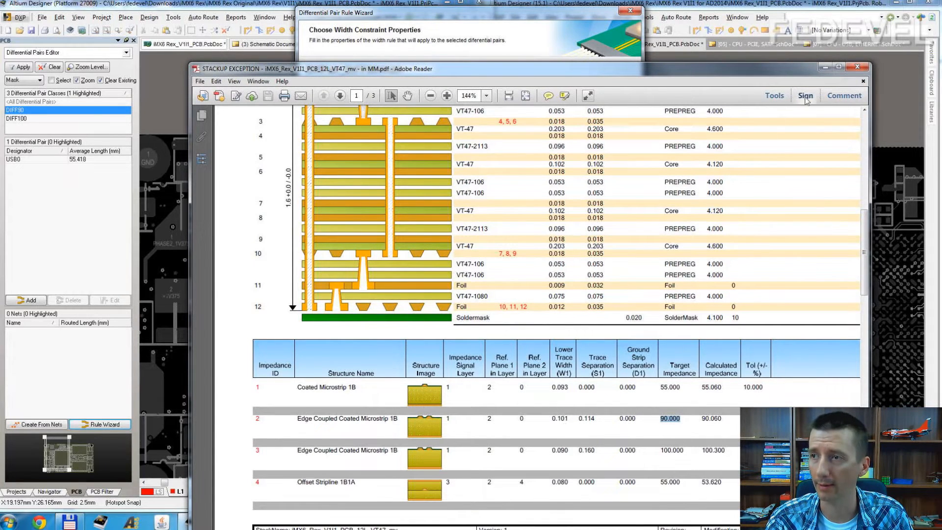
click(824, 67)
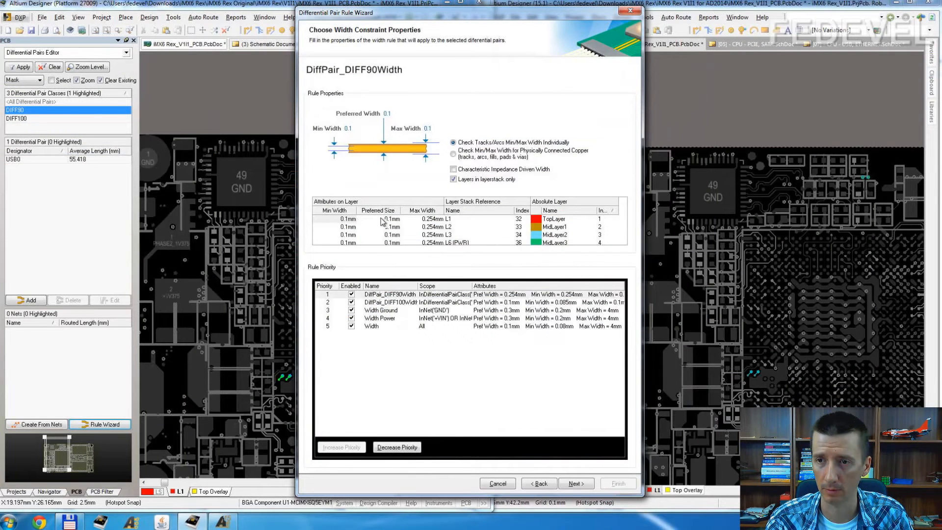
Step: Set the minimum, preferred and maximum widths for layer L1 to 0.101 mm in the width rule
click(352, 220)
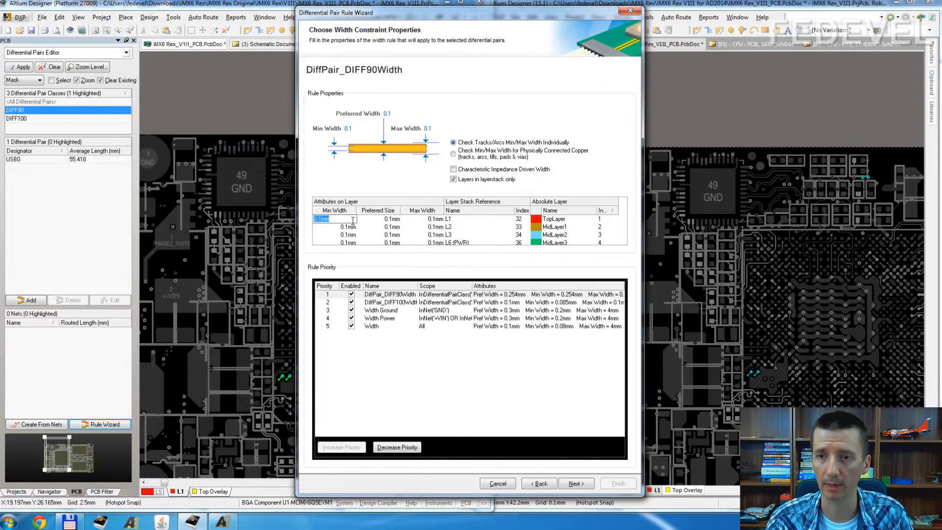
text(0.101)
key(ctrl+a)
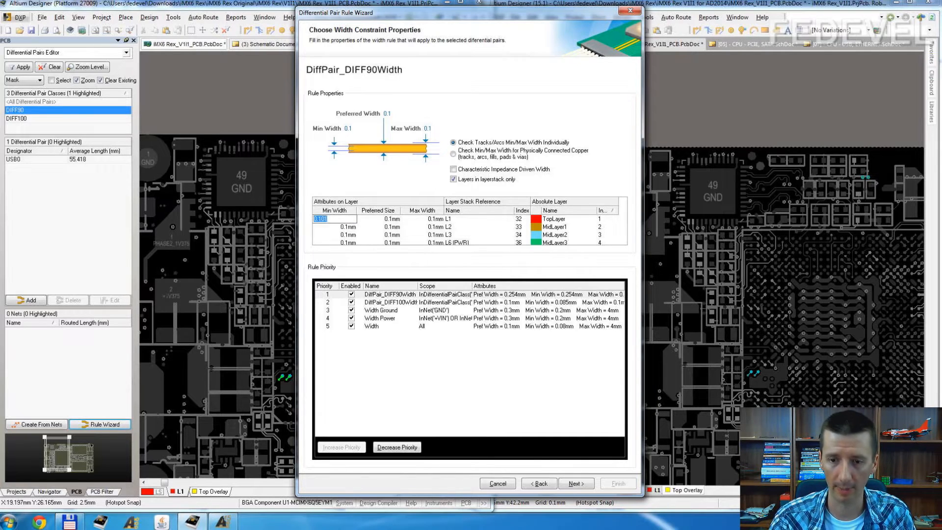
key(ctrl+c)
key(Tab)
key(ctrl+v)
key(Tab)
key(ctrl+v)
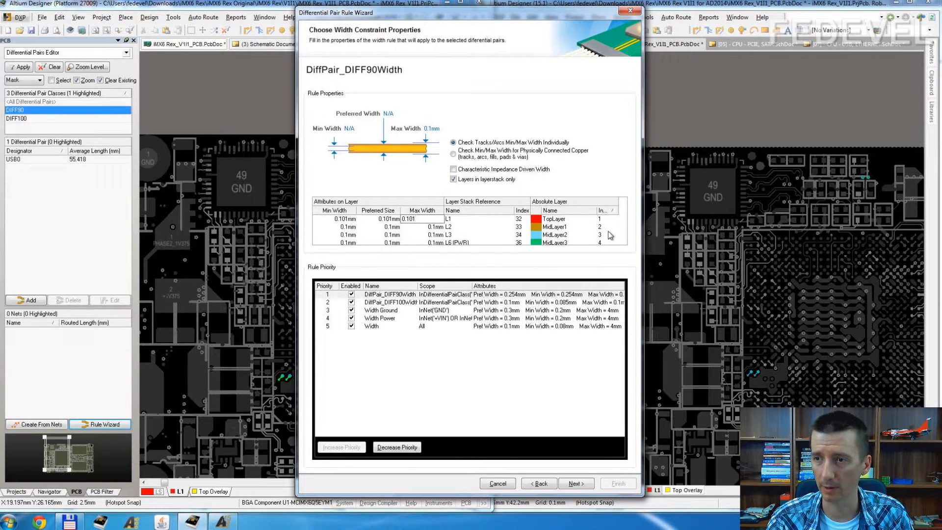
Step: Sort the width rule's layer table by layer stack name
scroll(400, 231, down, 3)
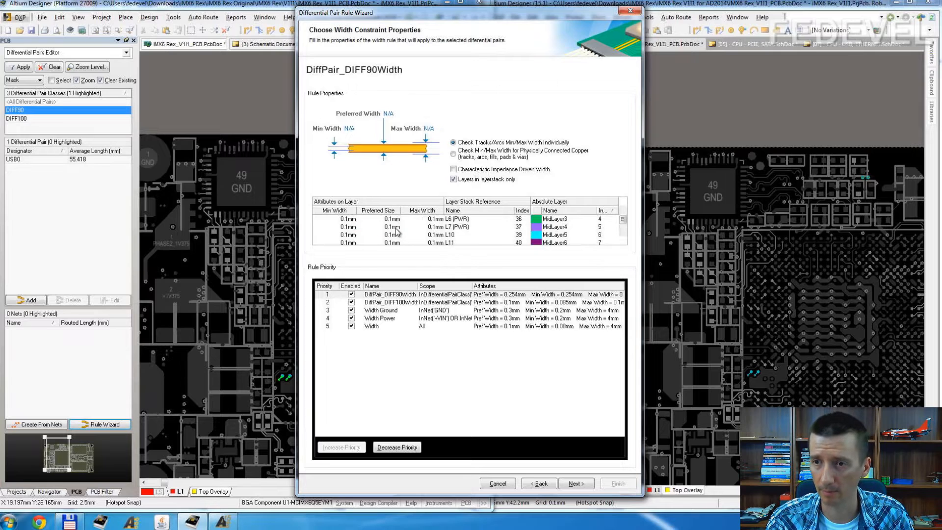
scroll(425, 221, up, 3)
click(467, 211)
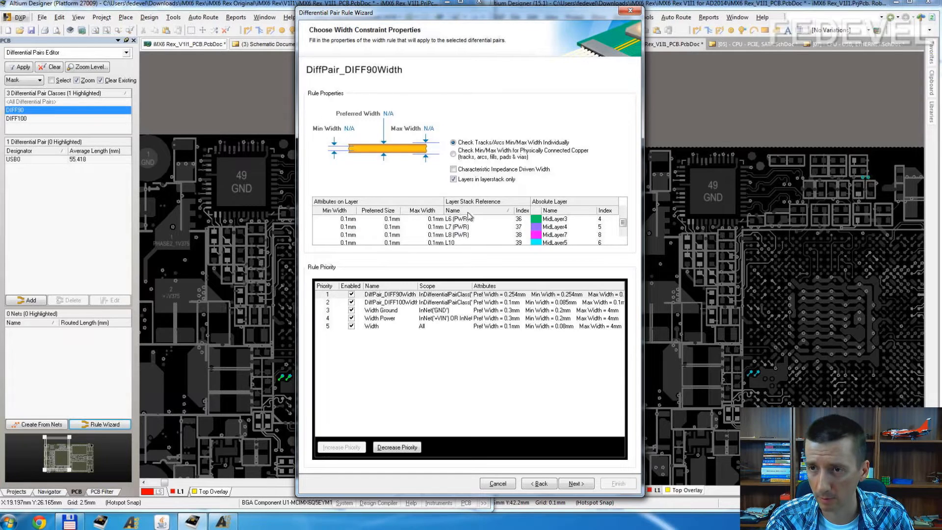
scroll(468, 221, down, 5)
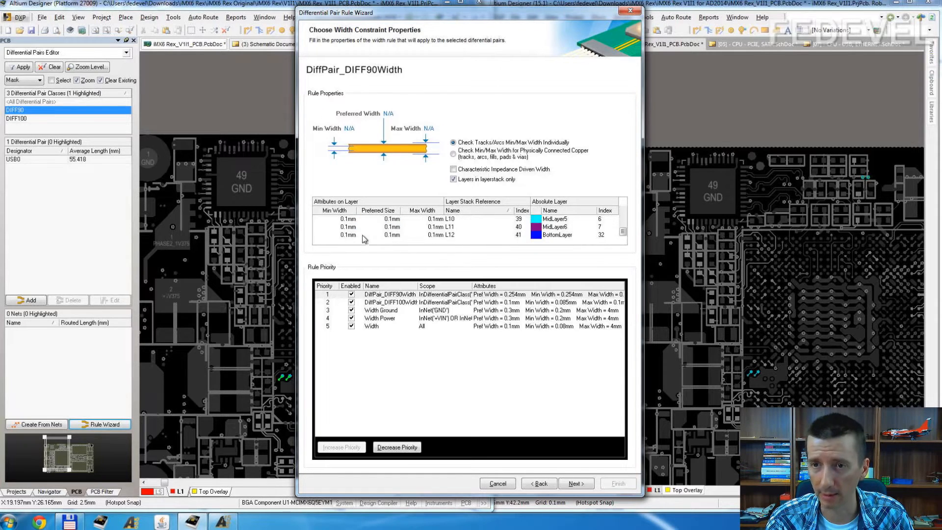
Step: Set the minimum, preferred and maximum widths for layer L12 to 0.101 mm in the DiffPair_DIFF90Width rule
text(0.101)
click(391, 236)
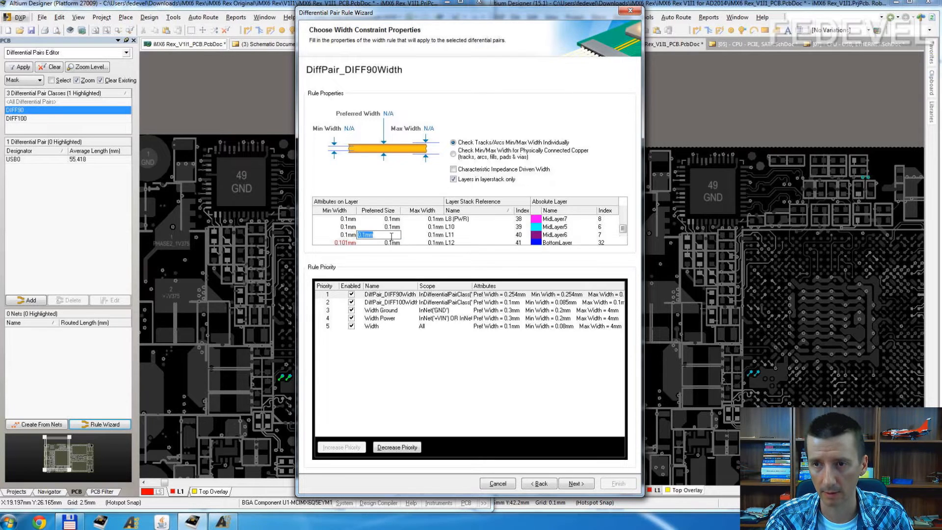
scroll(425, 245, down, 1)
click(391, 236)
text(0.101)
click(435, 234)
scroll(447, 236, down, 1)
click(434, 235)
text(0.101)
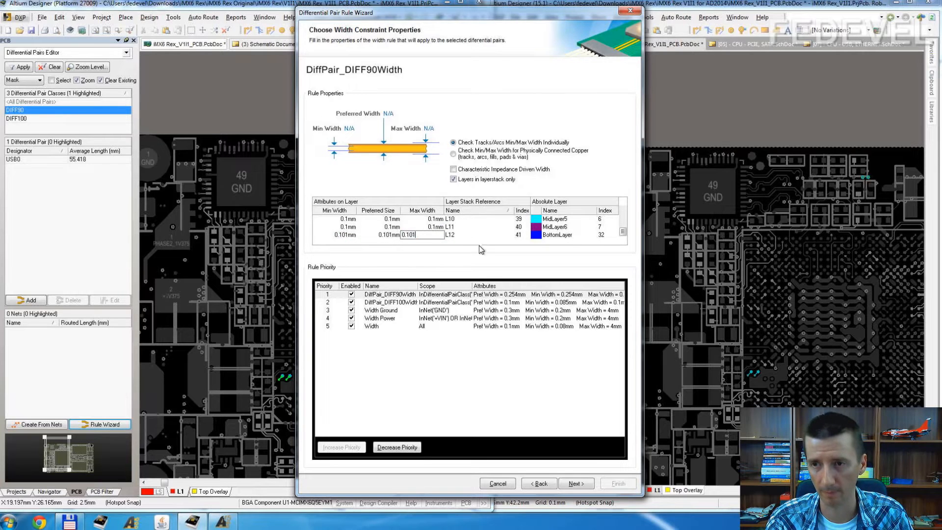
Step: Check the trace width for 90 ohm differential impedance on layer 3 in the stackup PDF
scroll(392, 229, up, 1)
click(393, 227)
scroll(392, 229, up, 6)
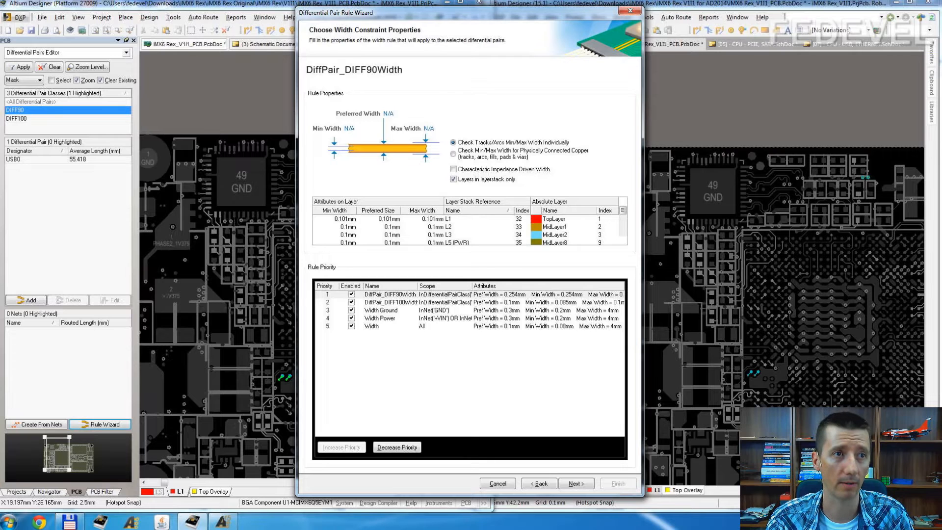
key(alt+Tab)
scroll(736, 337, down, 3)
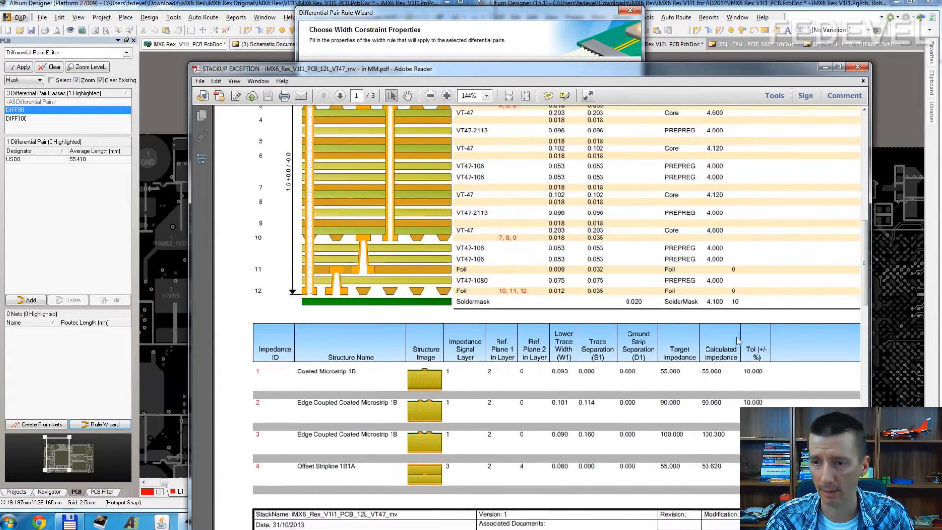
scroll(736, 337, down, 7)
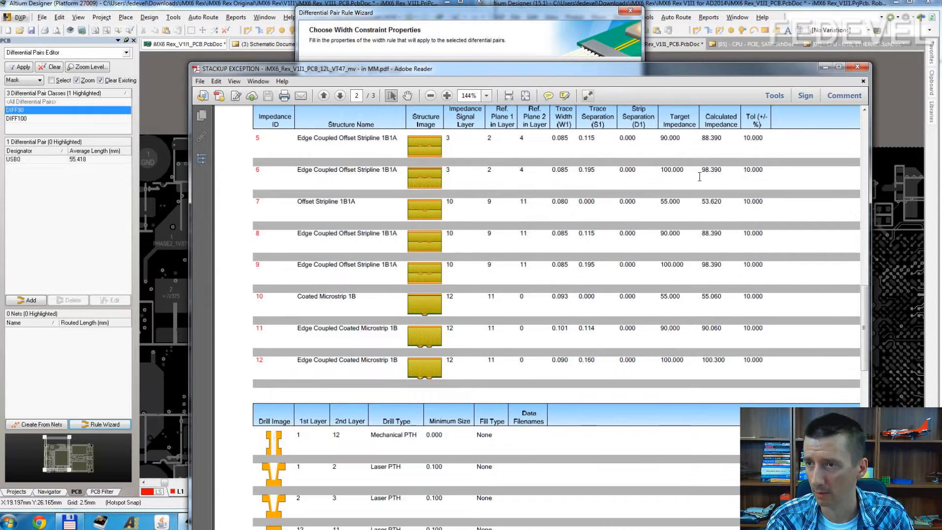
drag(681, 138, 665, 137)
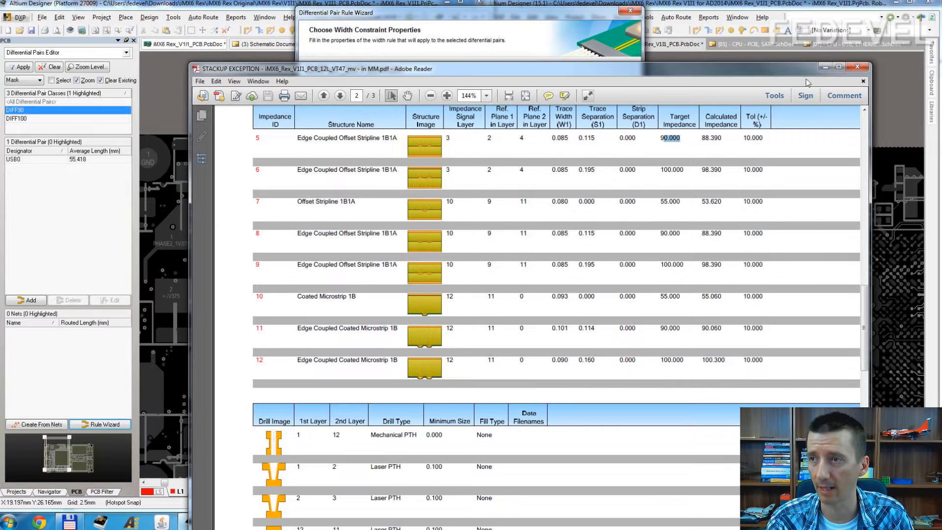
click(826, 67)
Step: Set the minimum, preferred and maximum widths for layer L3 to 0.085 mm in the width rule
click(350, 235)
text(0.085)
key(shift+Home)
click(382, 235)
key(ctrl+v)
key(Tab)
key(ctrl+v)
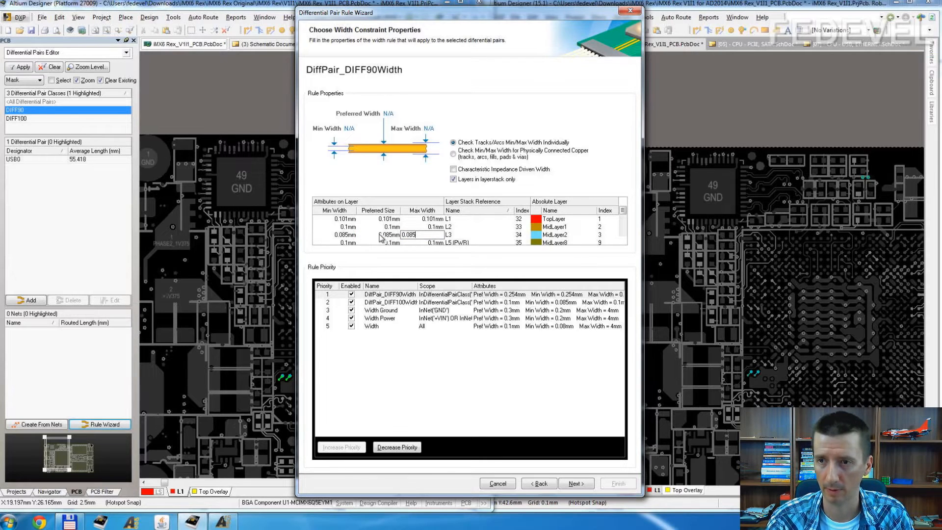
Step: Set the minimum, preferred and maximum widths for layer L10 to 0.085 mm and continue to the length constraint properties
scroll(400, 236, down, 3)
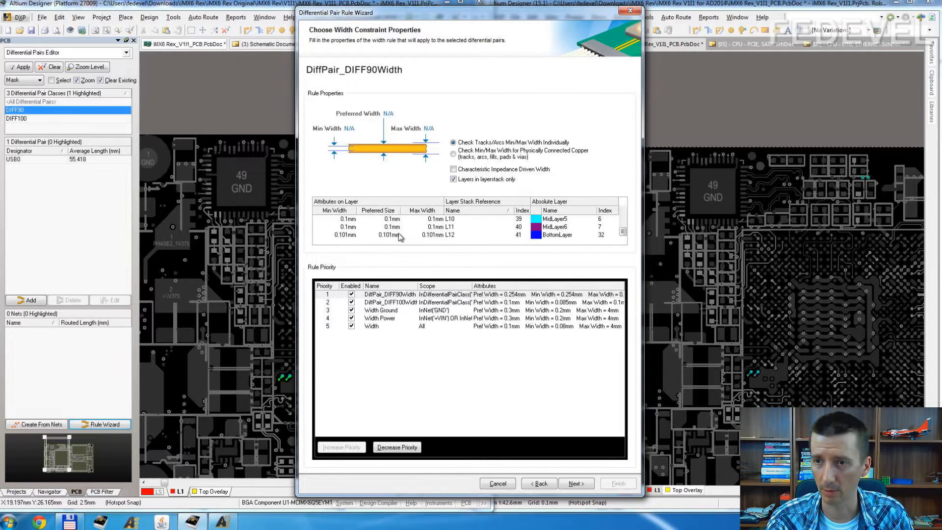
click(356, 220)
key(ctrl+v)
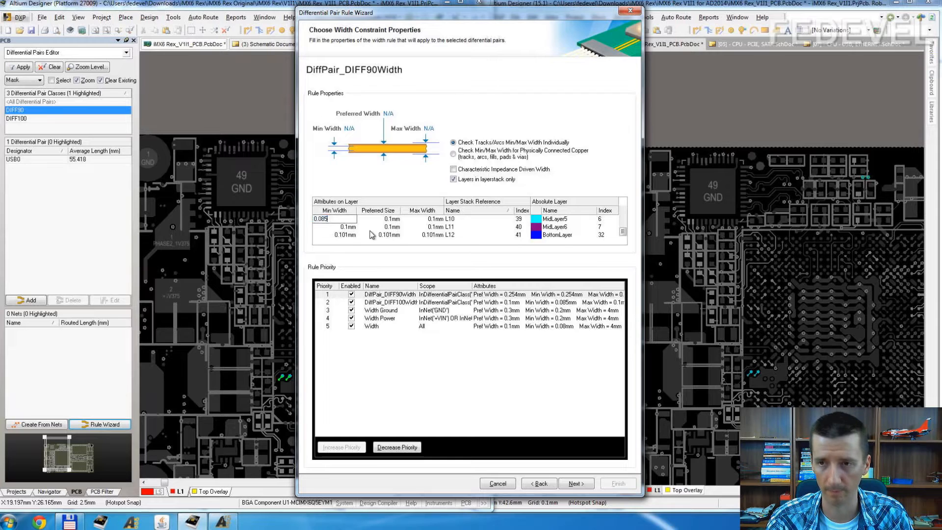
click(392, 221)
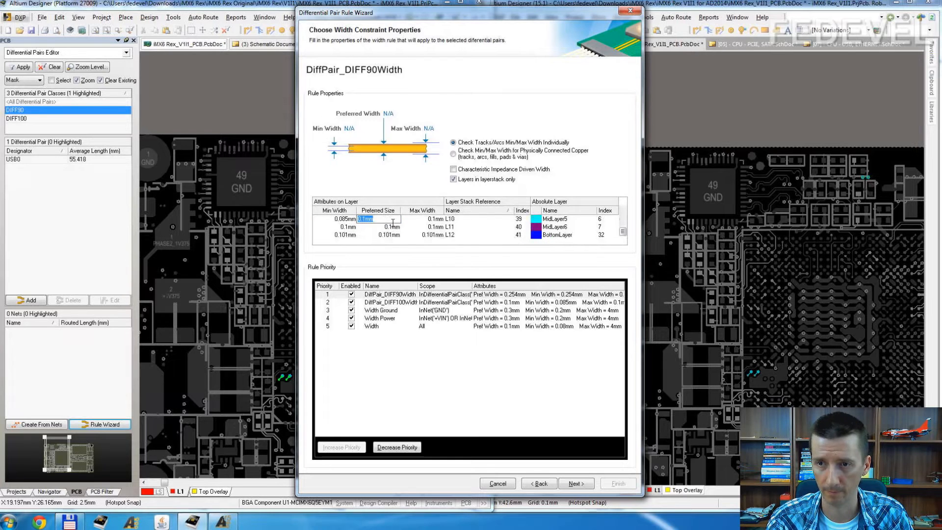
key(ctrl+v)
key(Return)
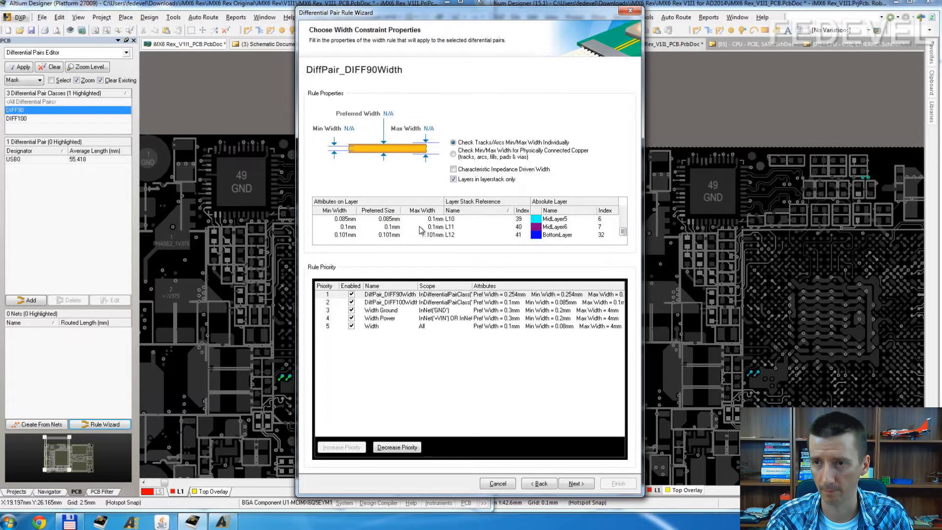
click(434, 220)
key(ctrl+v)
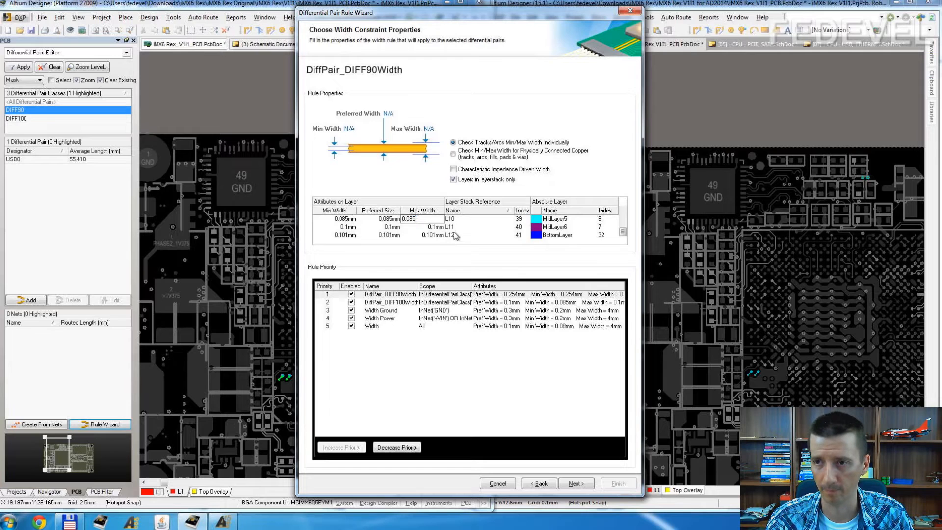
key(Return)
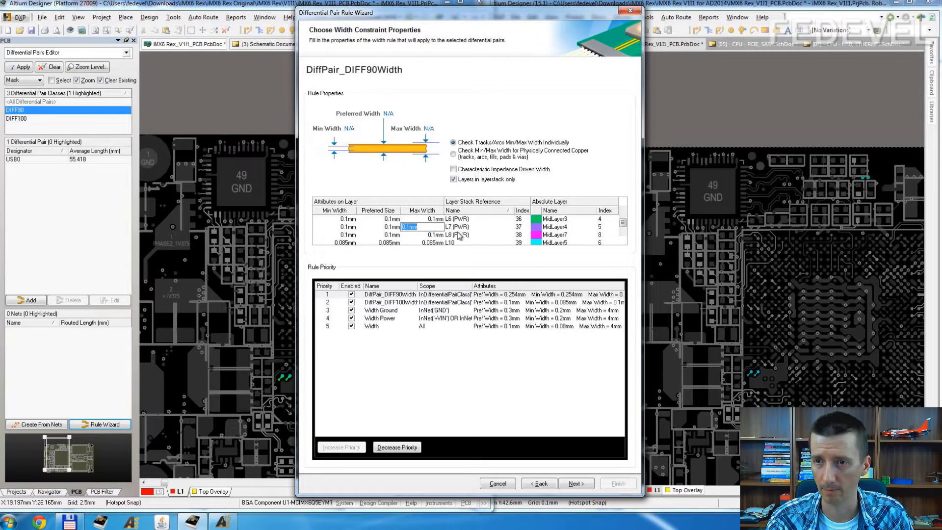
scroll(457, 232, up, 3)
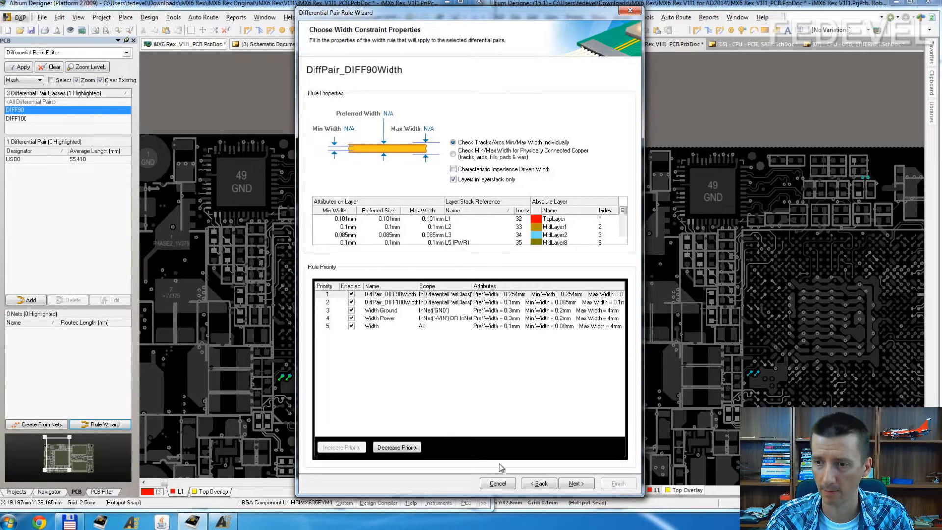
click(578, 484)
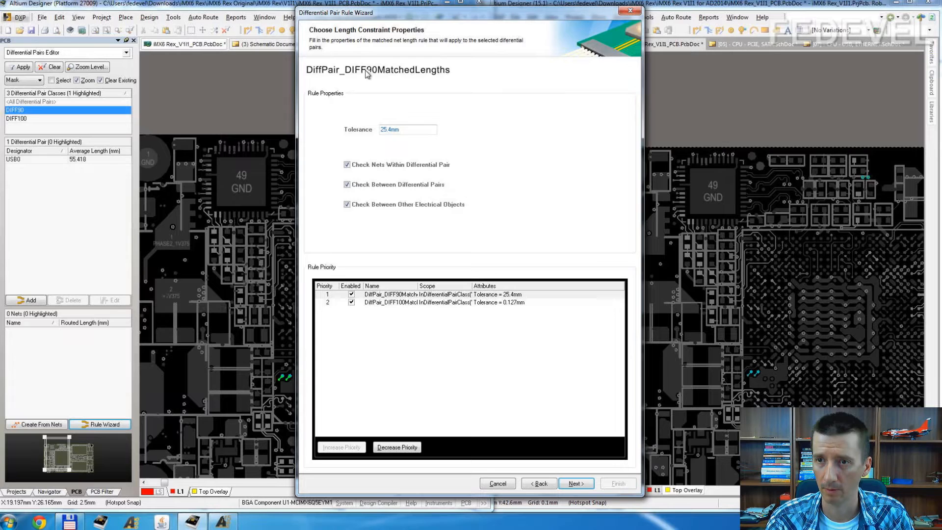
Step: Limit the DiffPair_DIFF90MatchedLengths rule to nets within the differential pair, set its tolerance to 5mil, and continue to the routing constraints
click(347, 204)
click(348, 185)
double_click(407, 131)
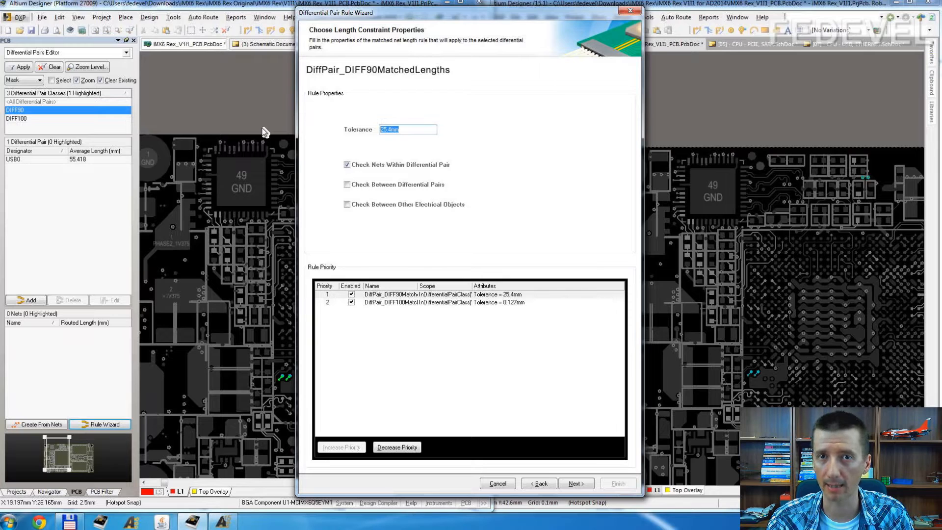
text(5)
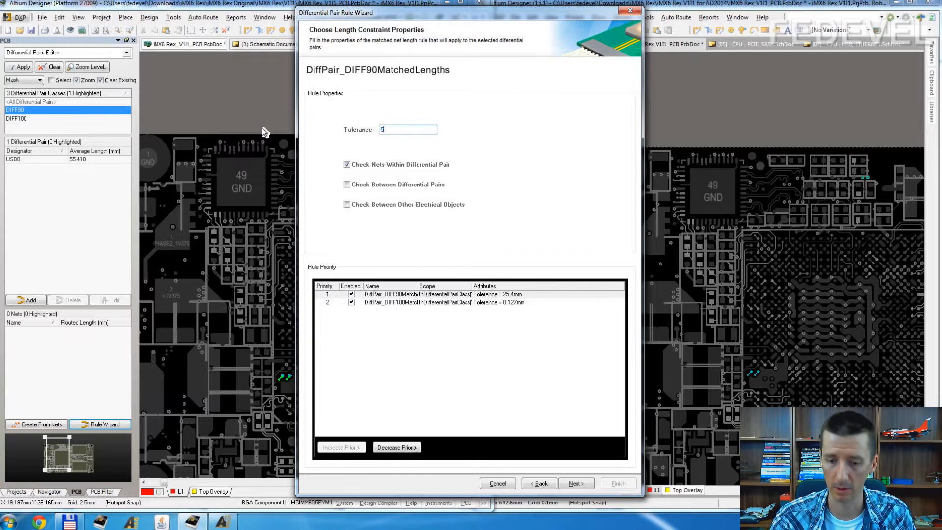
text(mil)
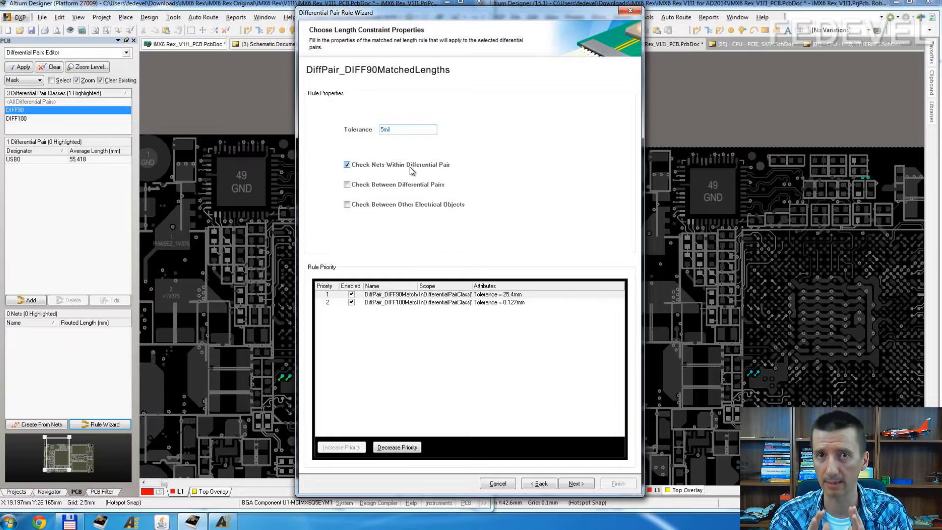
click(576, 483)
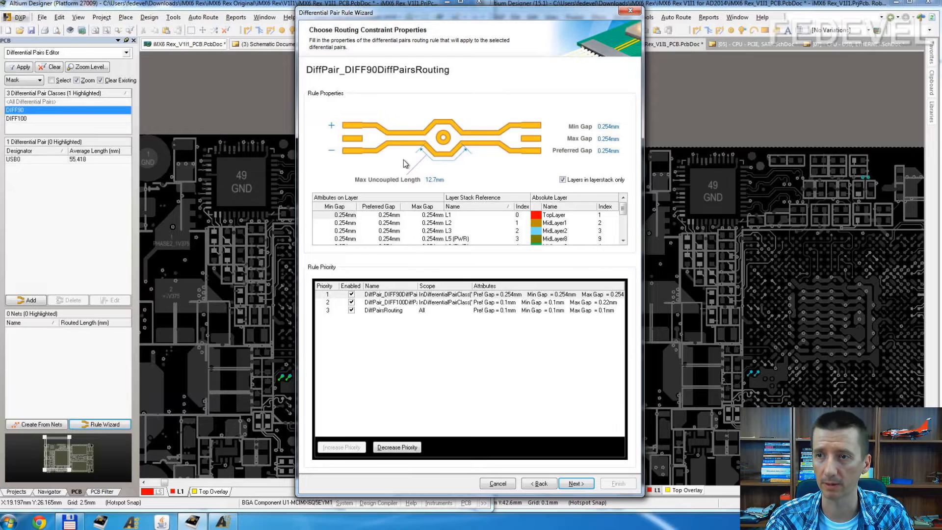
Step: Set the minimum, maximum and preferred gaps of the DiffPair_DIFF90DiffPairsRouting rule to 0.1 mm and its maximum uncoupled length to 0
click(610, 126)
text(0.1)
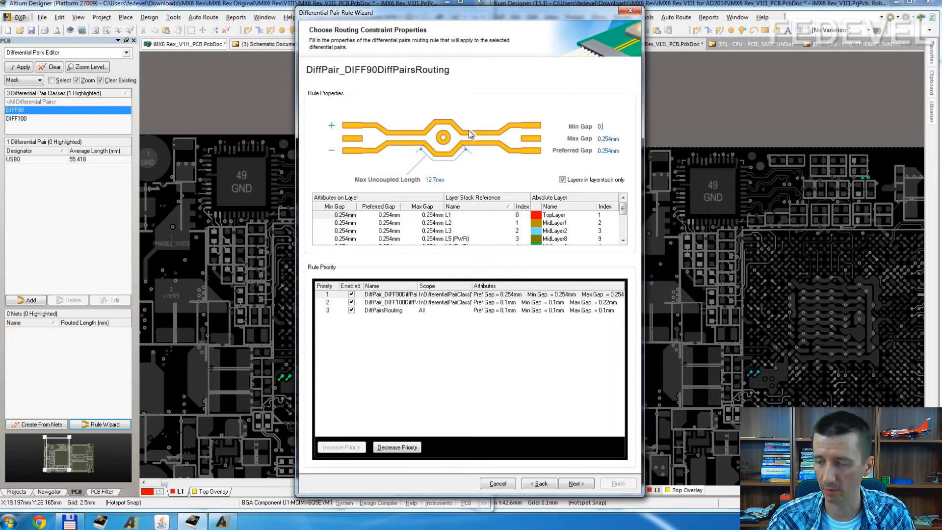
click(610, 138)
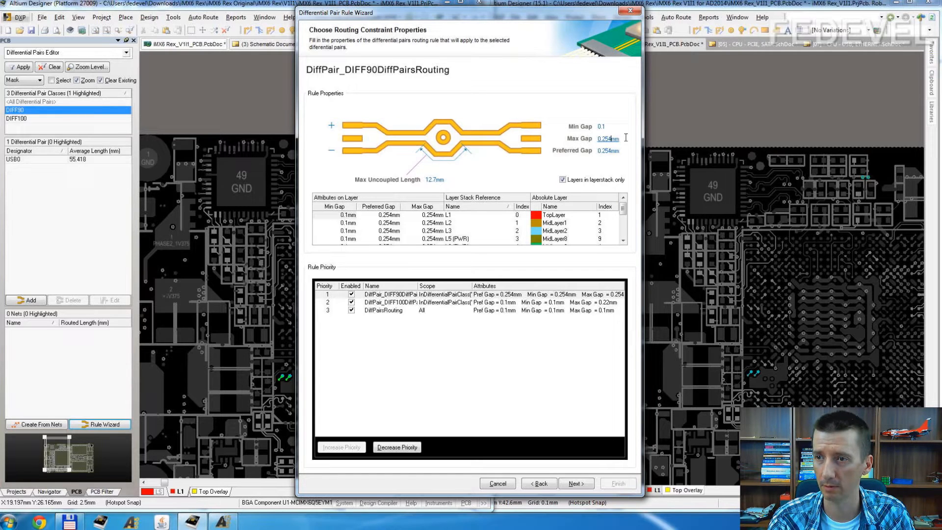
text(0.1)
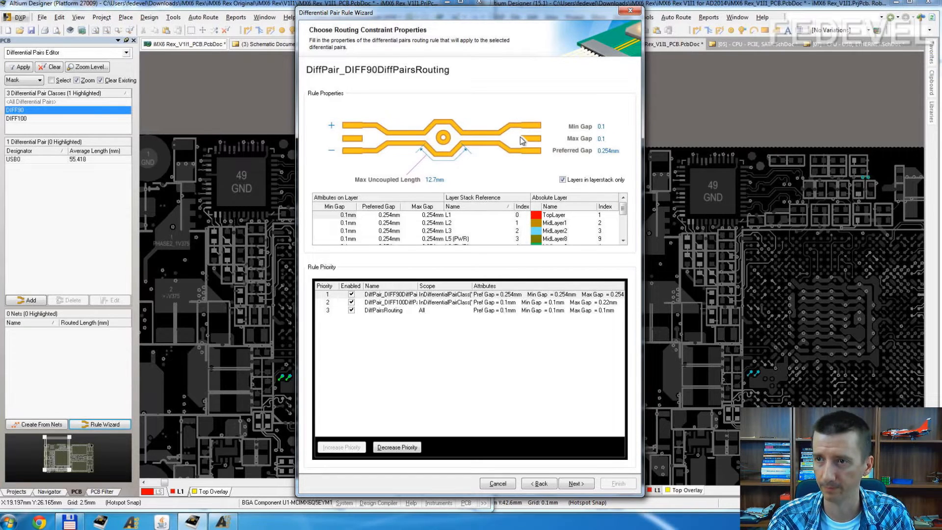
click(608, 151)
text(0.1)
click(441, 180)
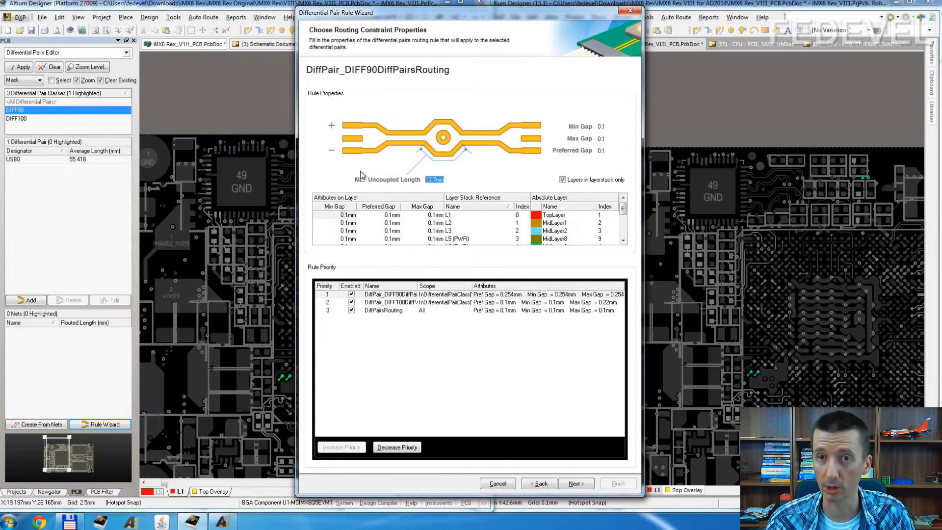
text(0)
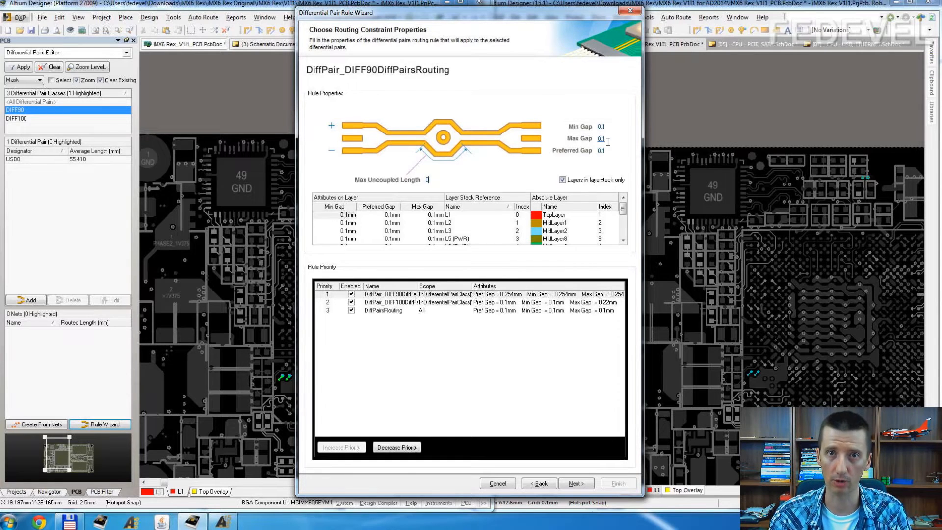
click(434, 179)
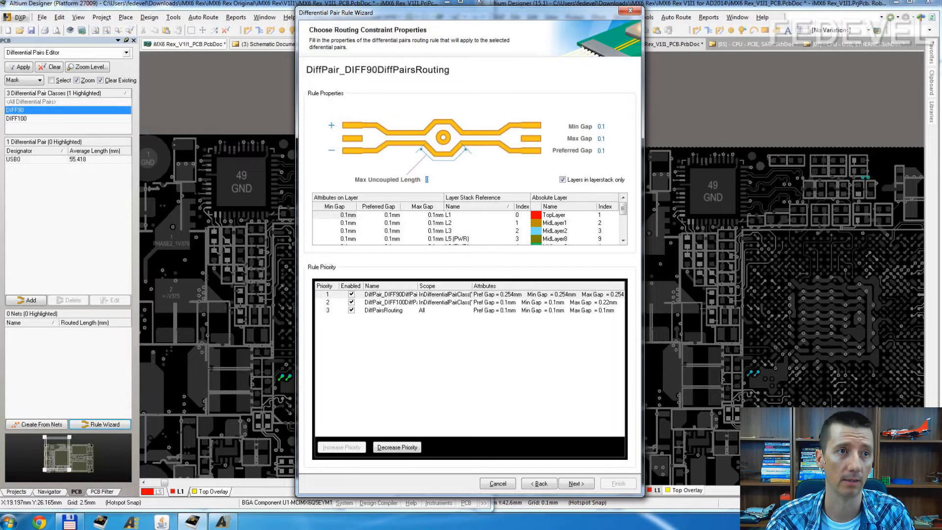
Step: Check the trace separation for 90 ohm differential impedance on layer 1 in the stackup PDF
key(alt+Tab)
click(704, 294)
scroll(705, 294, up, 2)
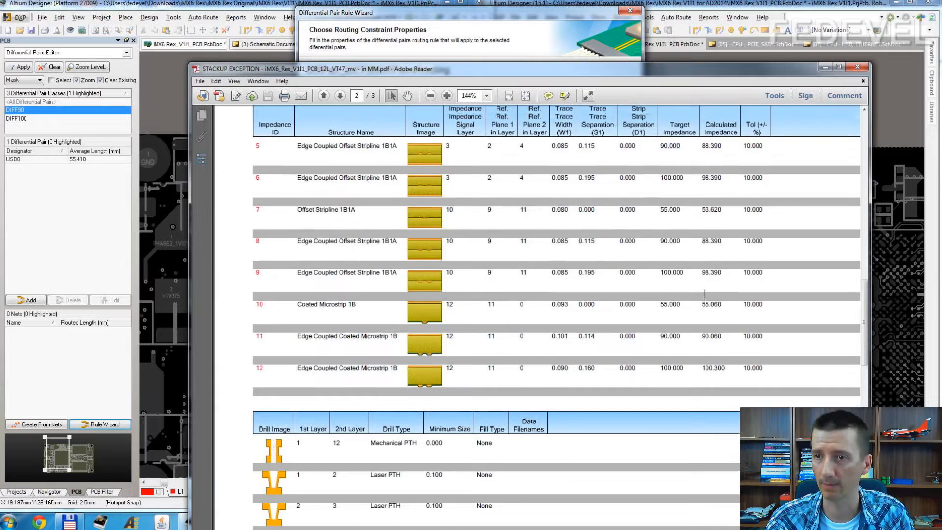
scroll(704, 294, up, 10)
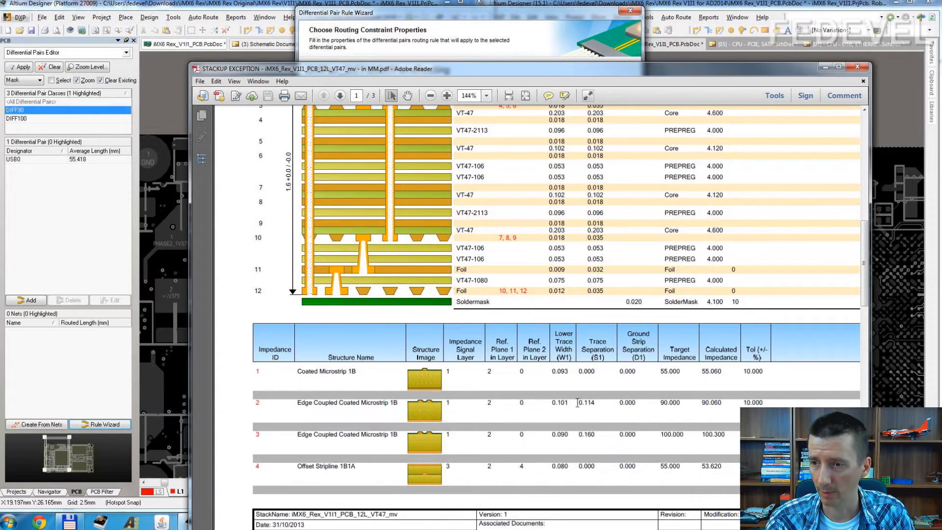
drag(578, 402, 596, 403)
key(ctrl+c)
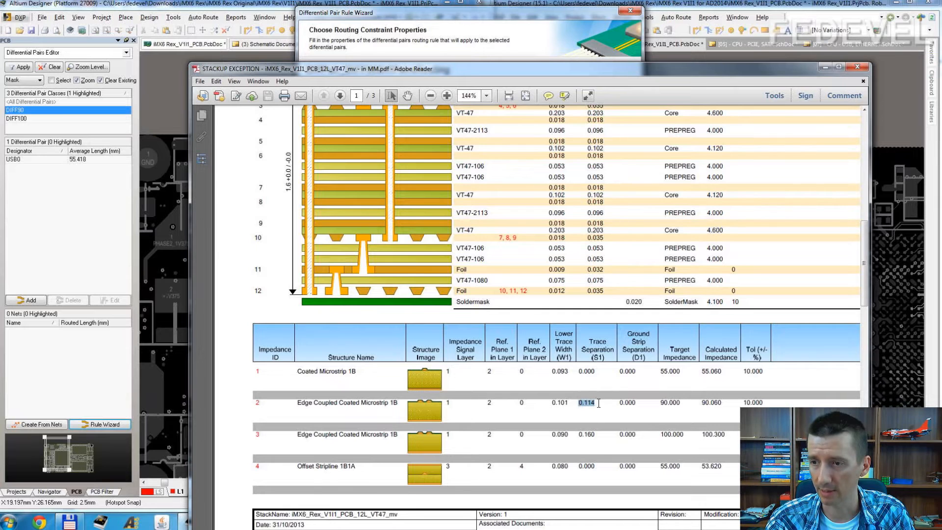
click(825, 67)
Step: Set the minimum, preferred and maximum gaps for layer L1 to 0.114 mm in the routing rule
click(341, 216)
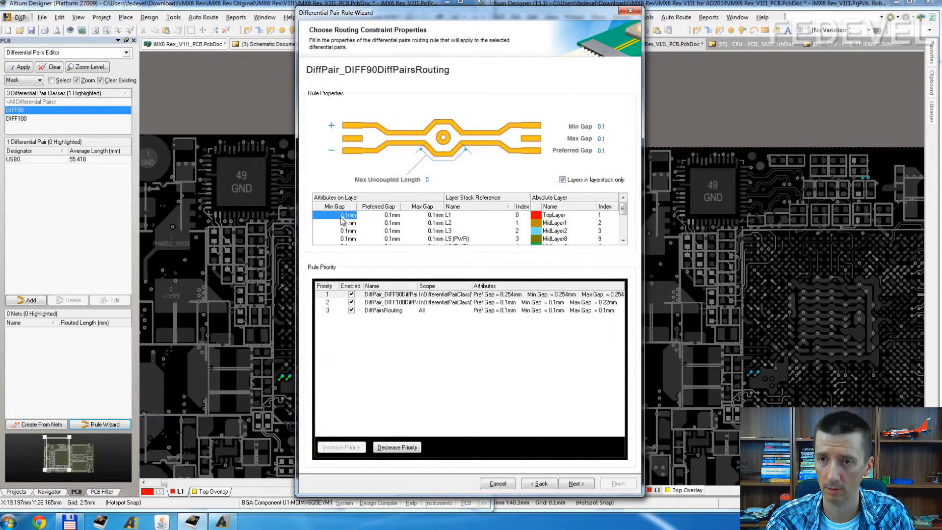
key(ctrl+v)
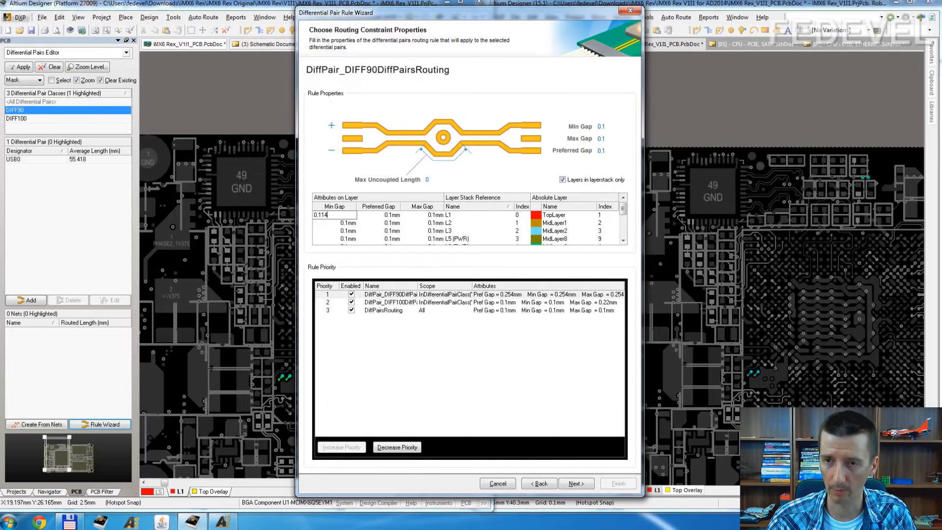
key(ctrl+a)
key(ctrl+c)
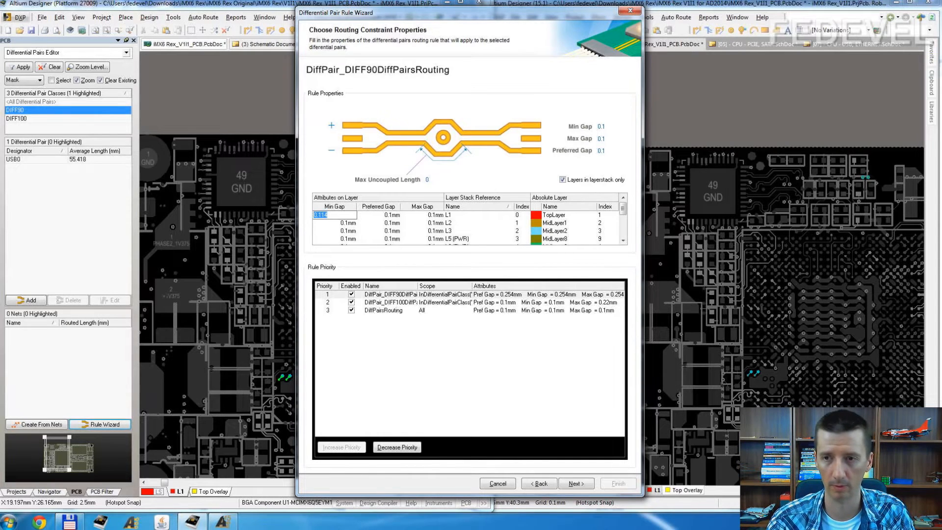
click(385, 216)
key(ctrl+v)
click(430, 216)
key(ctrl+v)
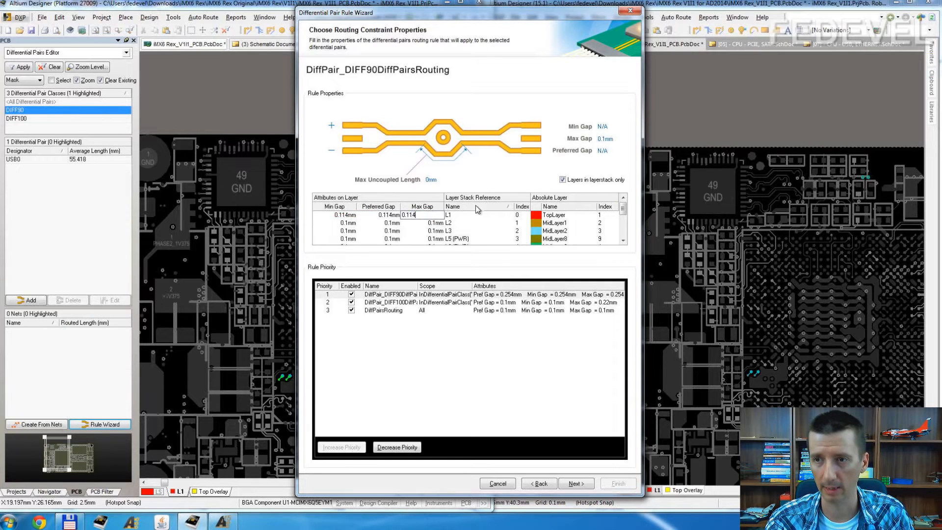
Step: Set the minimum, preferred and maximum gaps for layer L12 to 0.114 mm in the DiffPair_DIFF90DiffPairsRouting rule
scroll(475, 209, down, 1)
scroll(437, 231, up, 1)
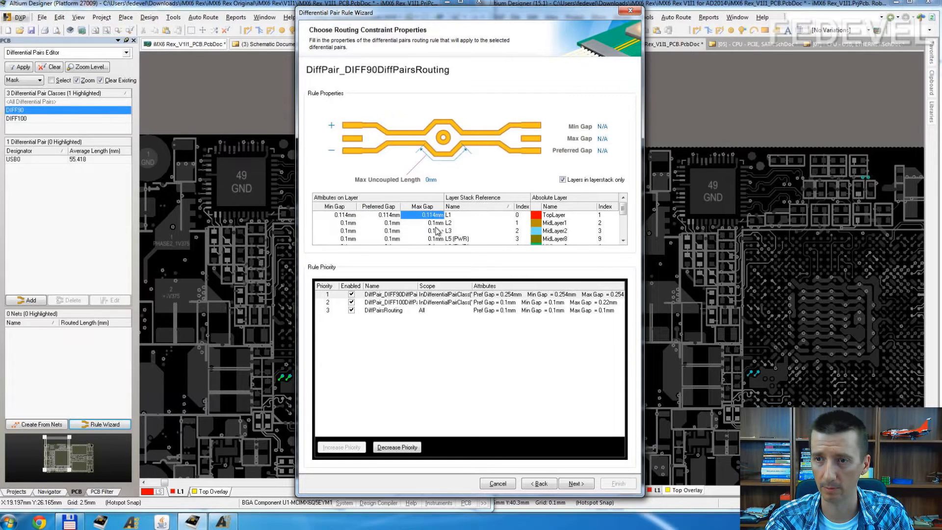
scroll(437, 230, down, 2)
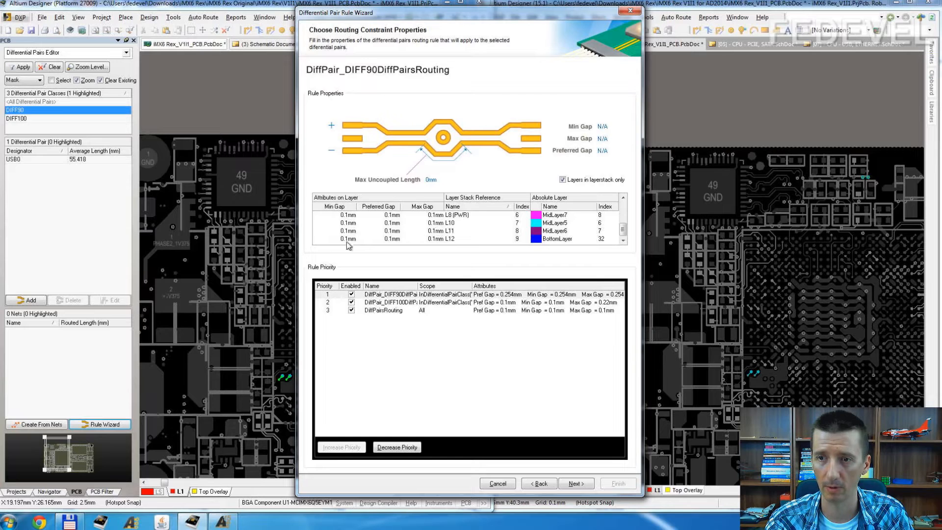
key(ctrl+v)
click(390, 237)
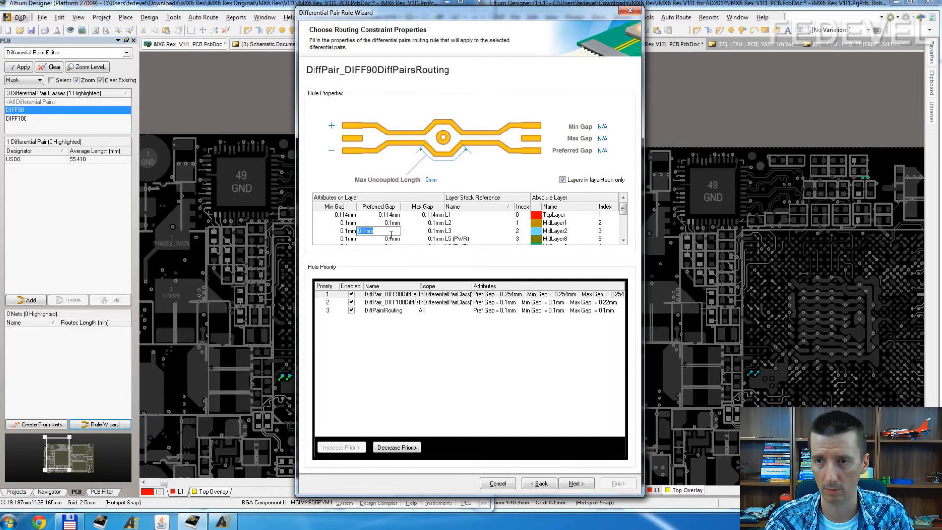
click(389, 236)
key(ctrl+v)
click(439, 235)
scroll(439, 233, down, 2)
click(410, 239)
key(ctrl+v)
Step: Check the trace separation for 90 ohm differential impedance on layer 3 in the stackup PDF
click(363, 233)
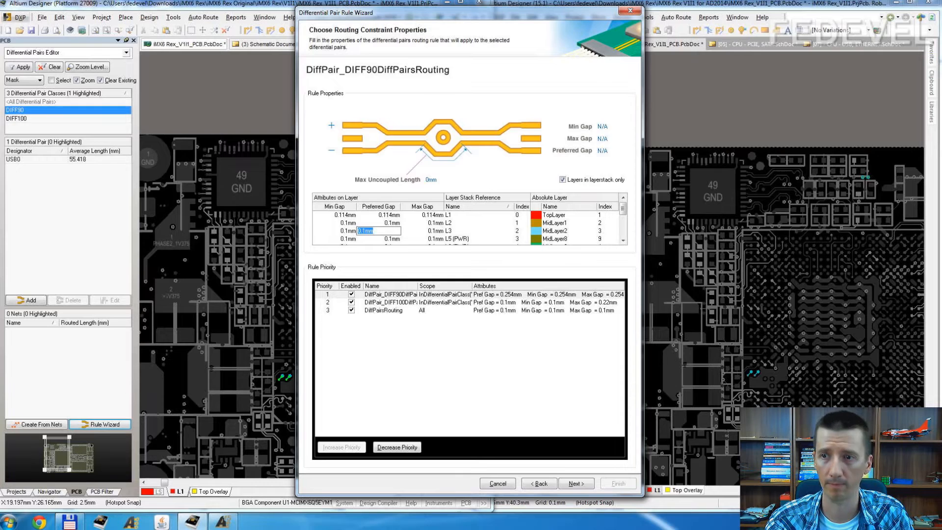
key(alt+Tab)
click(619, 368)
scroll(617, 381, down, 7)
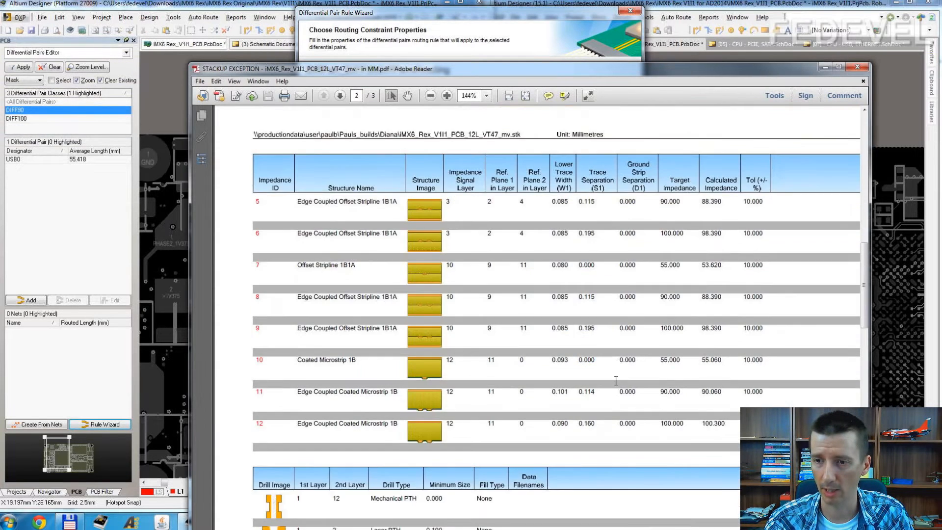
scroll(616, 381, down, 3)
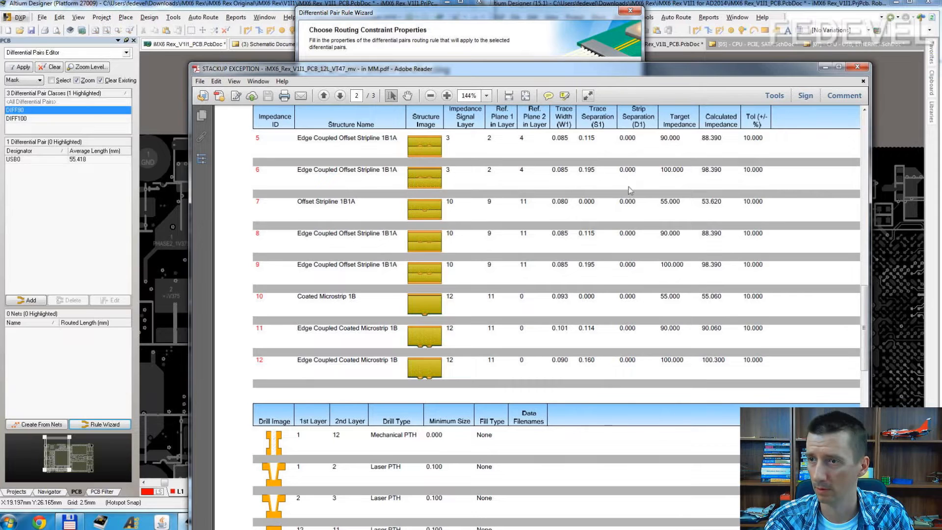
drag(599, 139, 575, 138)
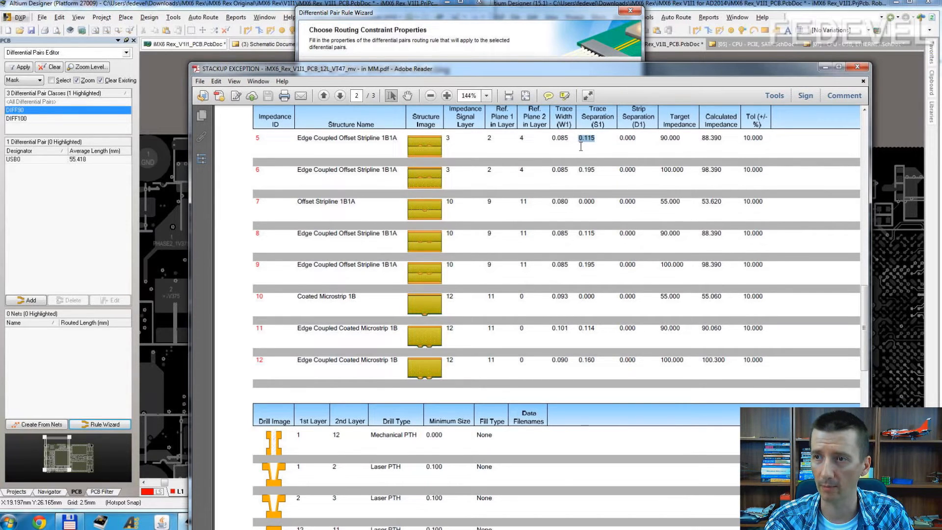
click(824, 69)
Step: Set the minimum, preferred and maximum gaps for layer L3 to 0.115 mm in the routing rule
click(350, 232)
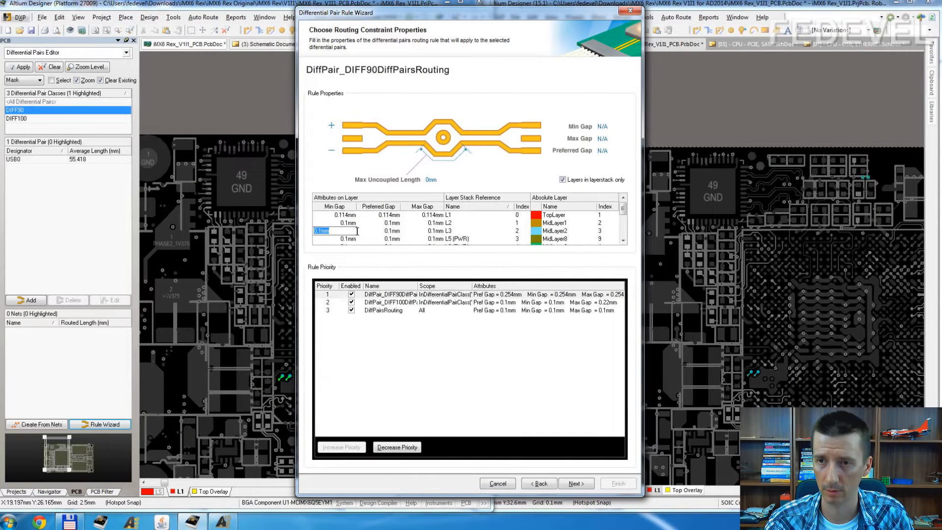
text(0.115)
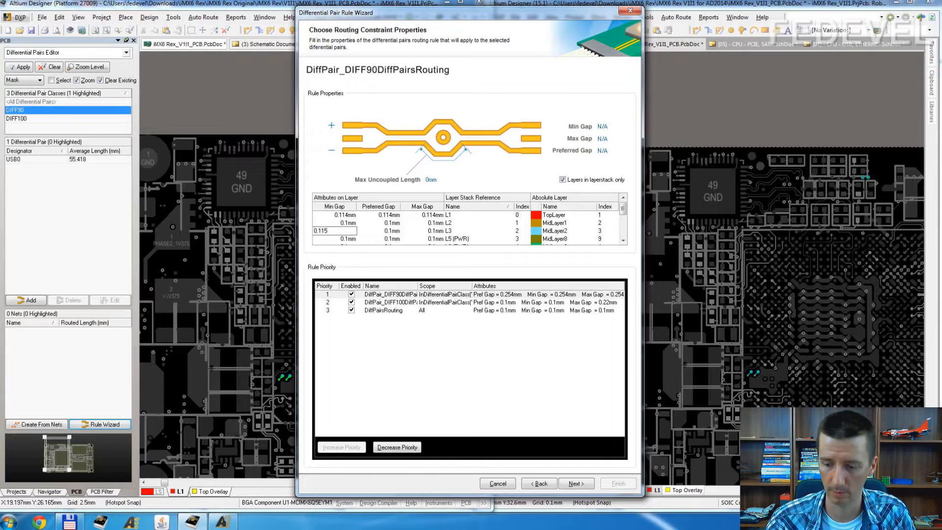
key(ctrl+a)
key(ctrl+c)
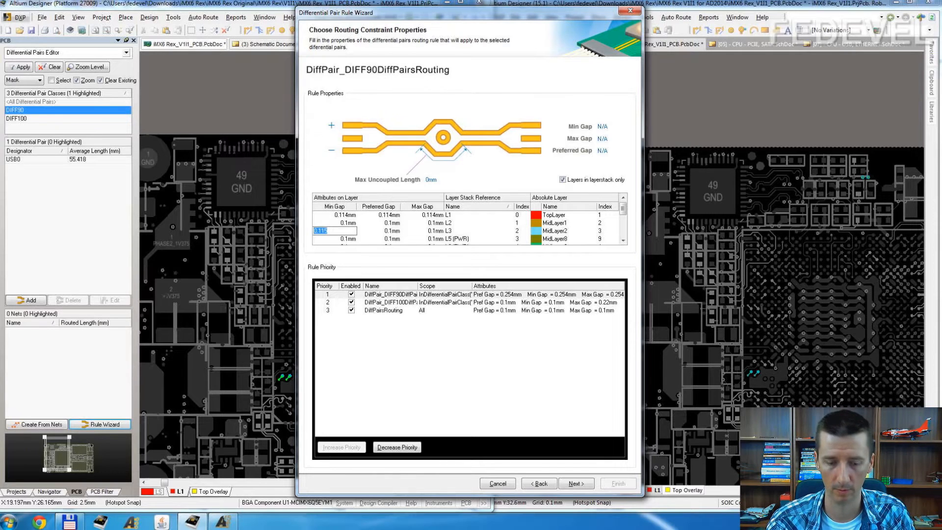
click(390, 231)
key(ctrl+v)
click(435, 231)
text(0.115mm)
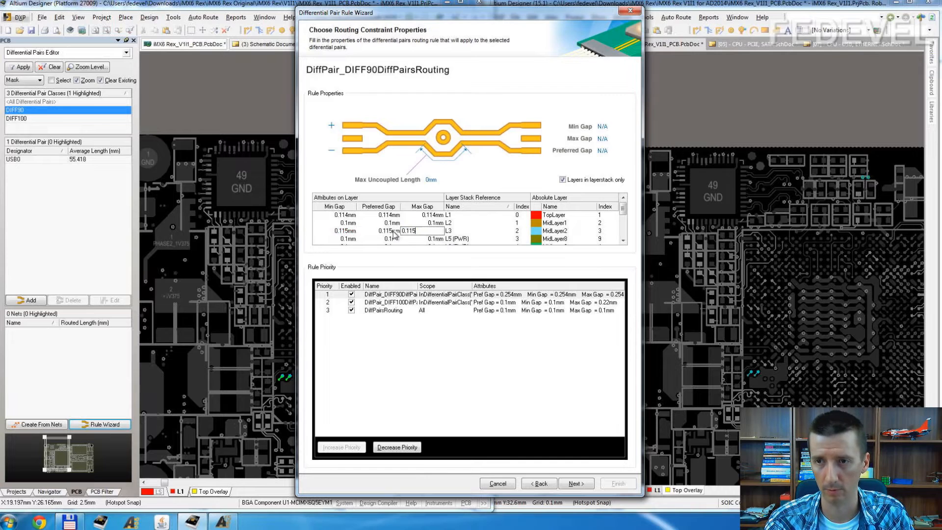
Step: Set the minimum gap for layer L10 to 0.115 mm in the routing rule
scroll(392, 234, down, 2)
click(349, 223)
key(ctrl+v)
scroll(387, 230, up, 3)
click(382, 223)
key(ctrl+v)
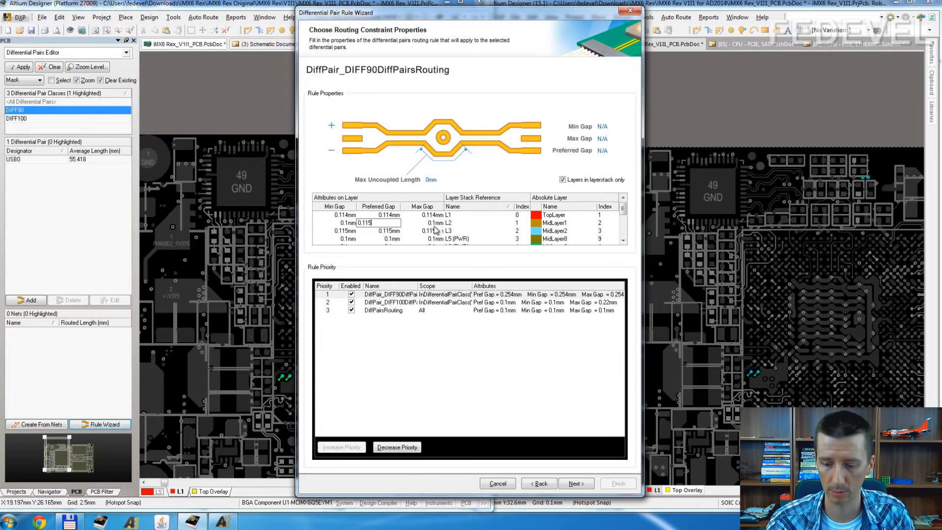
key(BackSpace)
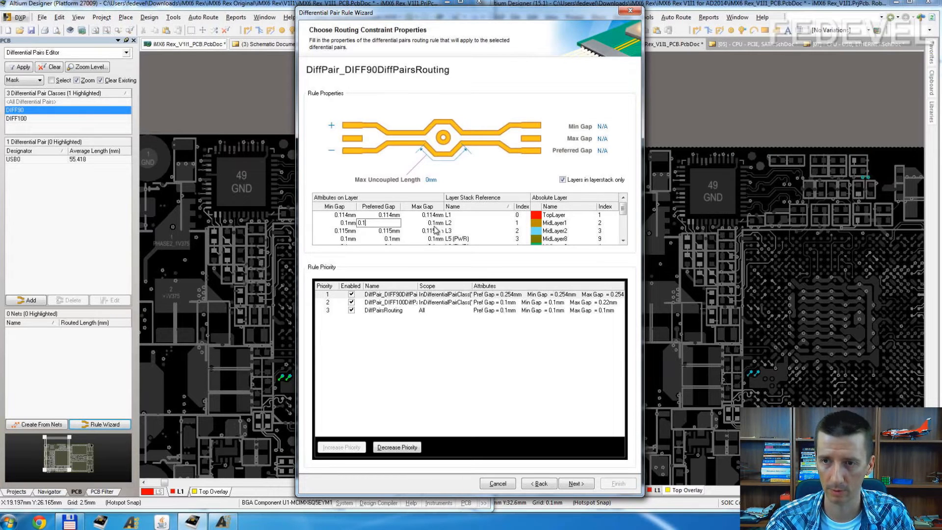
click(338, 222)
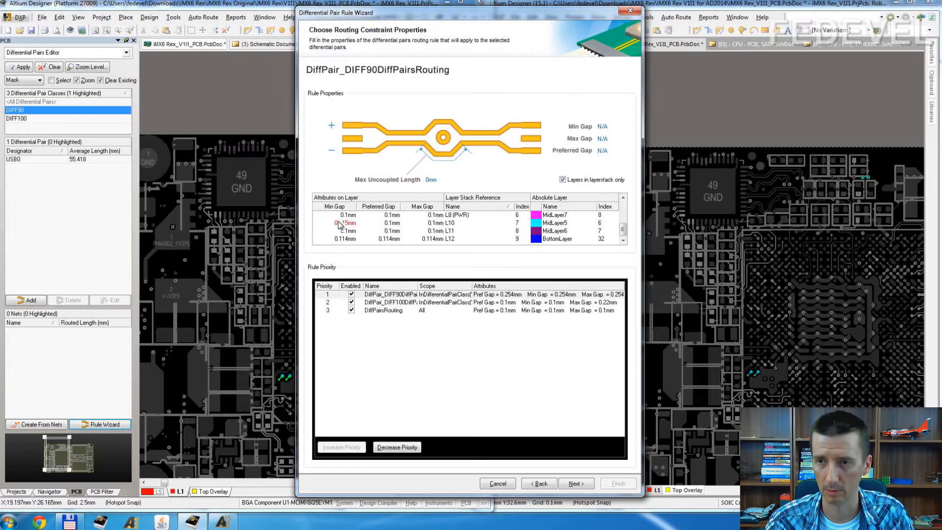
Step: Set the preferred and maximum gaps for layer L10 to 0.115 mm
click(394, 223)
text(0.115)
key(Return)
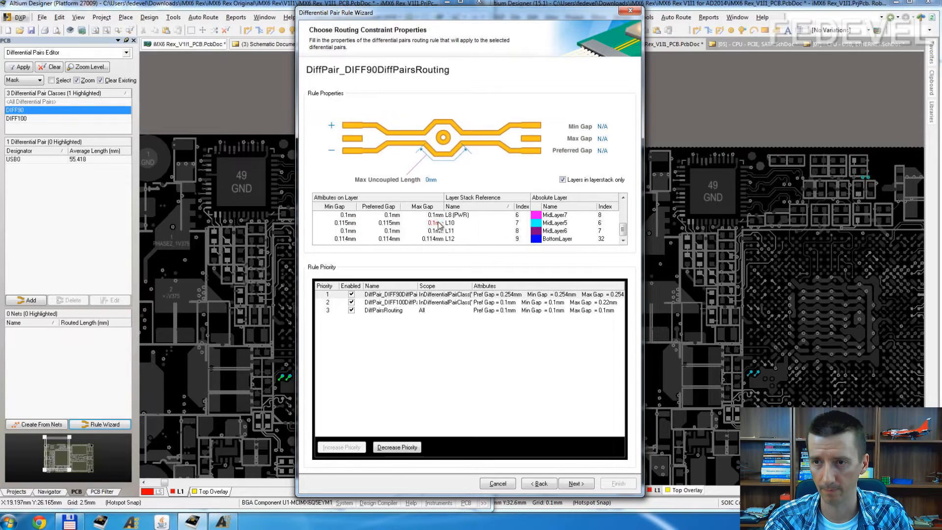
click(442, 225)
text(0.115)
Step: Complete the rule wizard to create the DIFF90 width, matched lengths and differential pairs routing rules
click(392, 226)
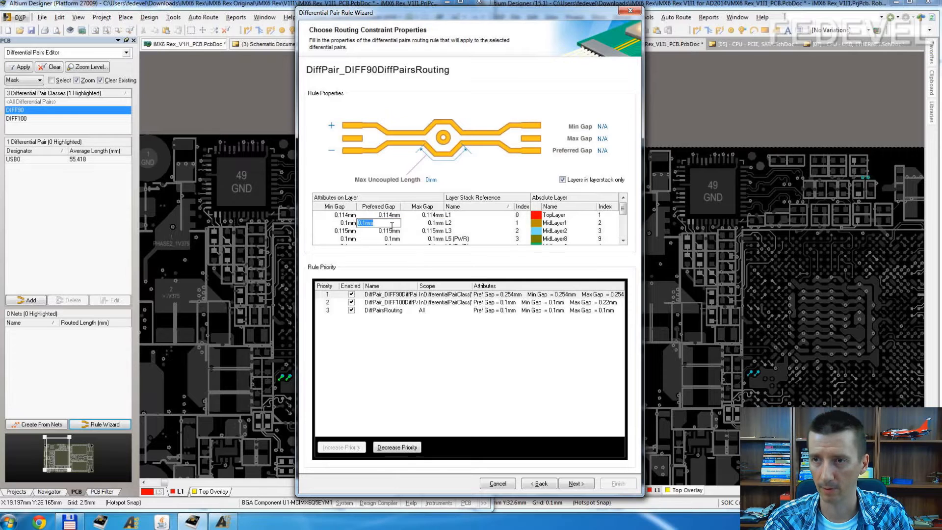
key(Return)
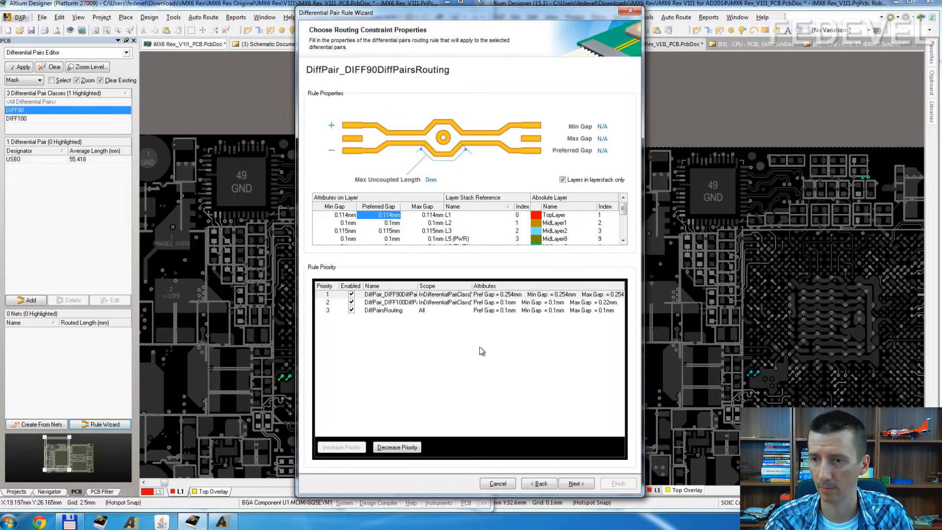
click(575, 484)
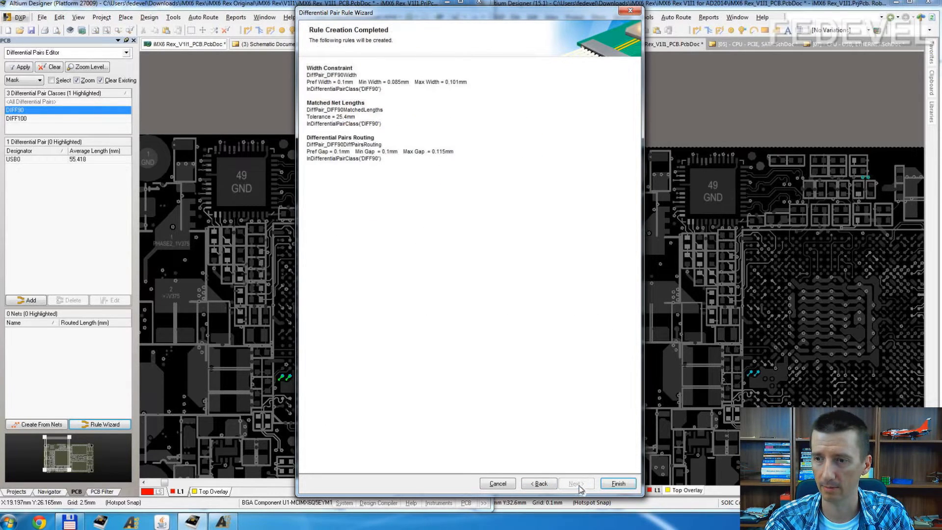
click(618, 483)
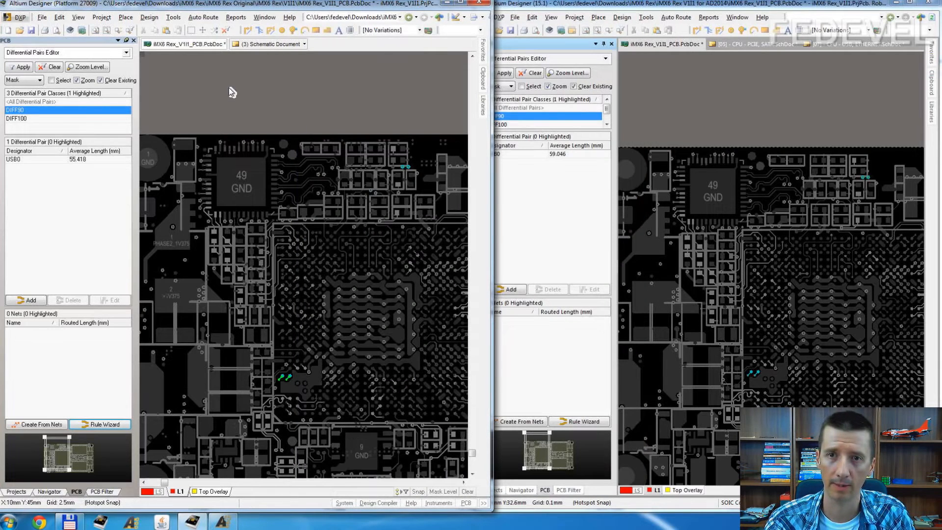
Step: Review the DIFF90 width, differential pairs routing and matched lengths rules in the PCB rules editor, sorting their layers by name
click(149, 18)
click(162, 53)
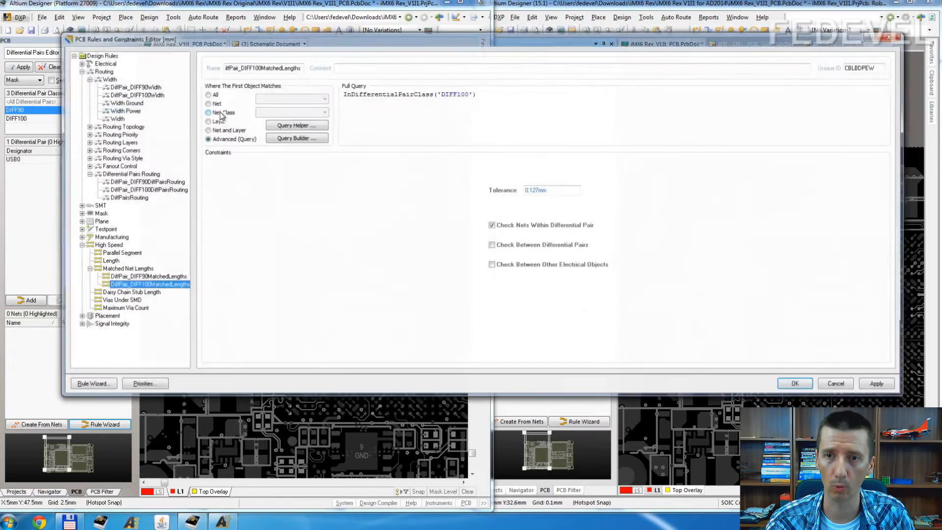
click(143, 87)
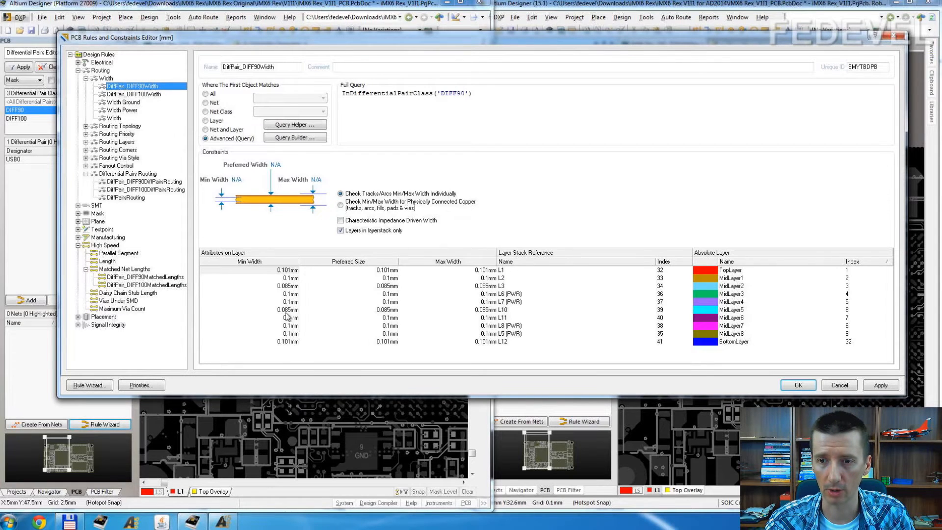
click(505, 263)
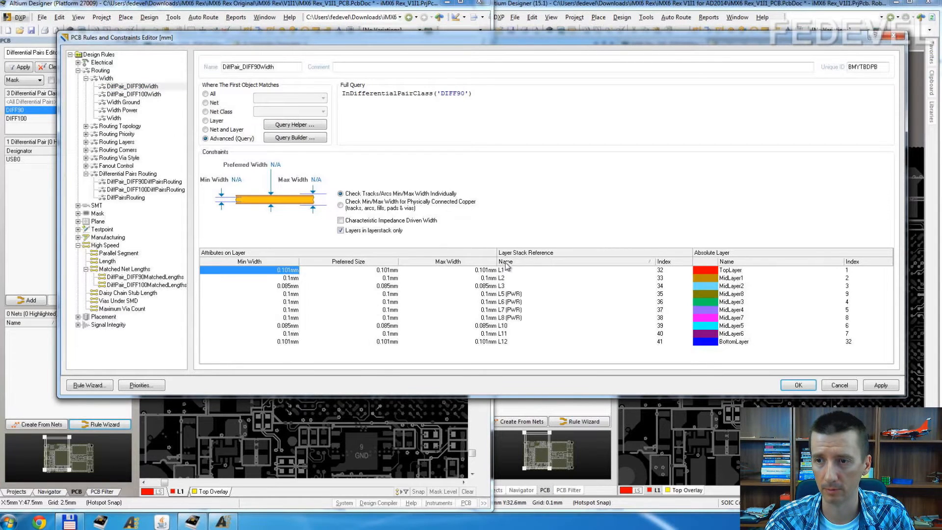
click(505, 263)
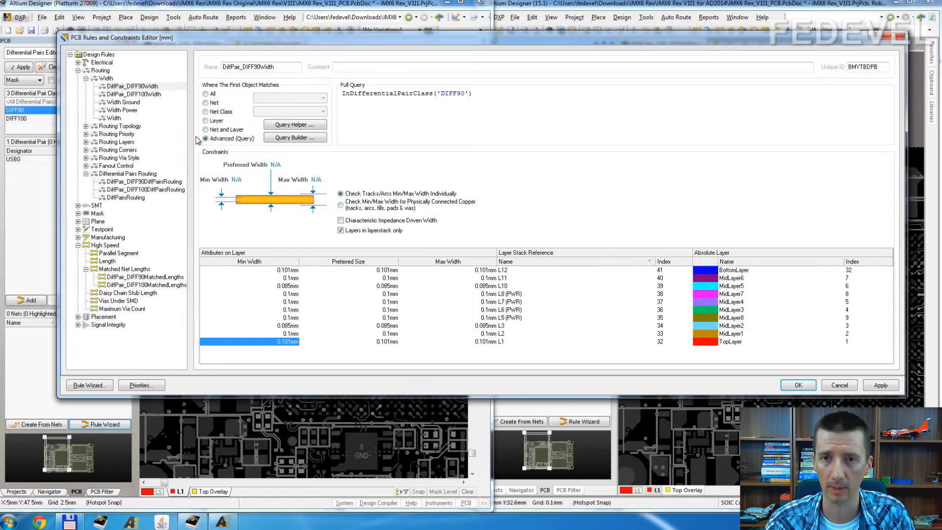
click(138, 183)
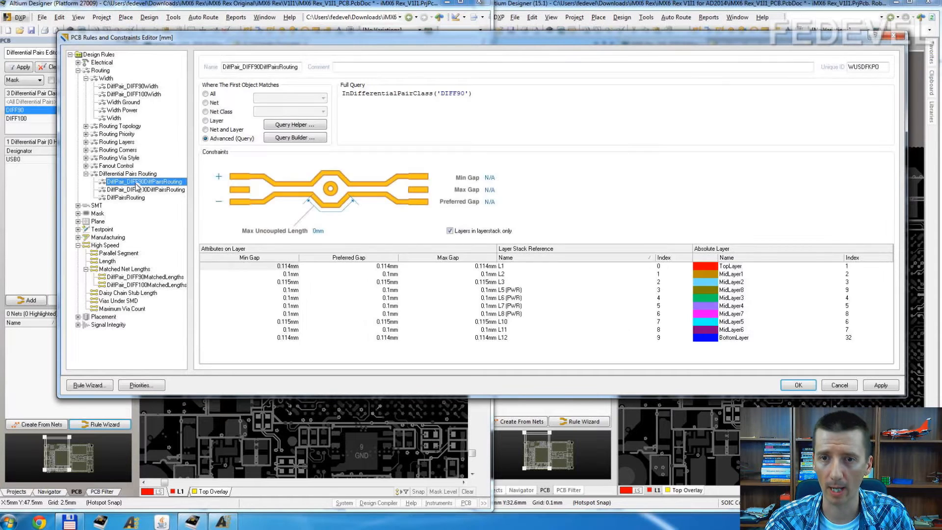
click(537, 258)
click(537, 258)
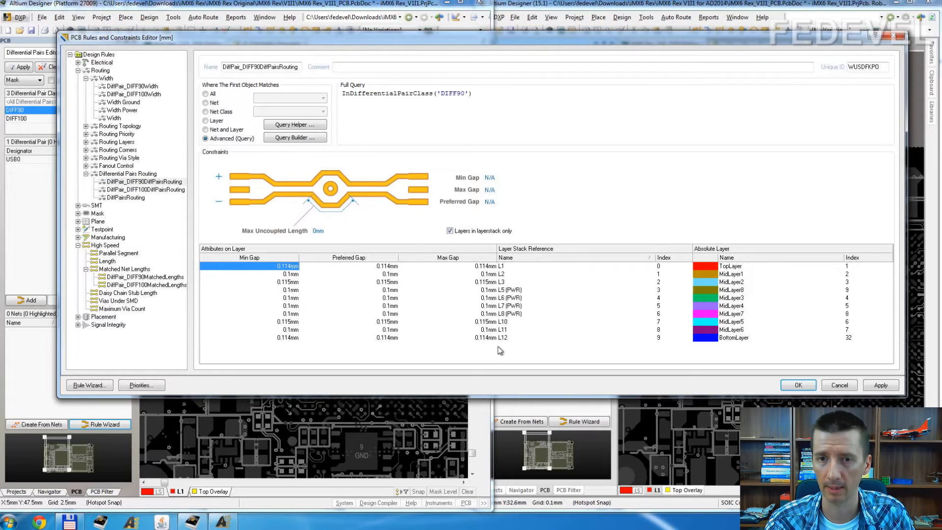
click(136, 278)
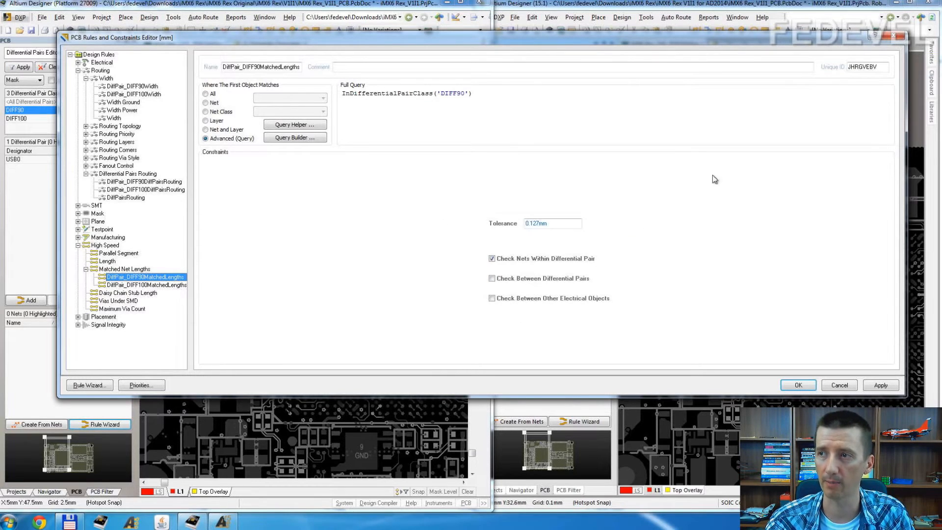
click(895, 38)
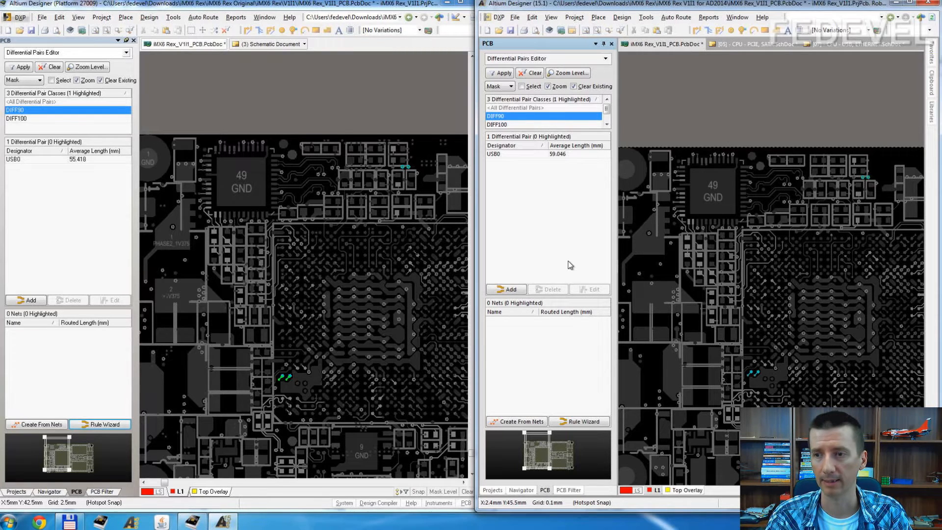
Step: In Altium Designer 15.1, start the rule wizard for the DIFF90 class and set the rule name prefix to DiffPair_DIFF90
click(585, 422)
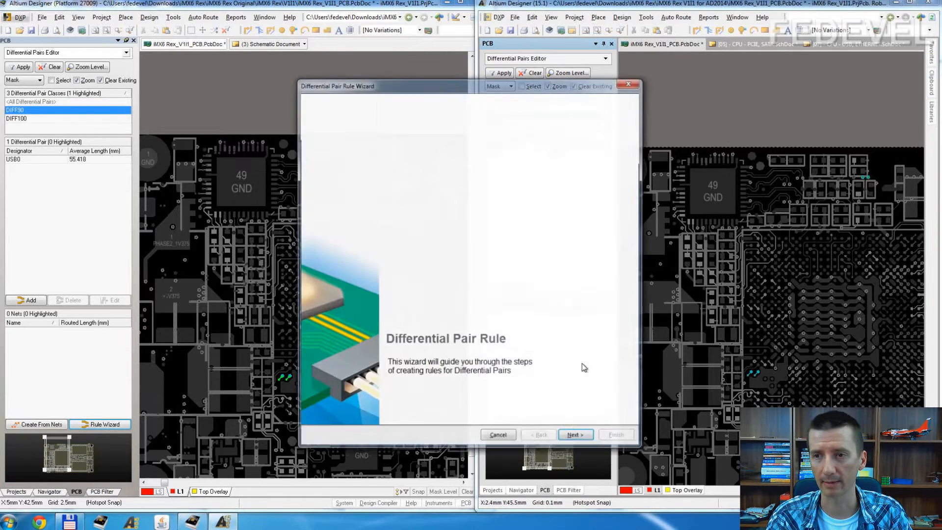
click(572, 438)
double_click(471, 162)
click(471, 161)
text(_DIFF90)
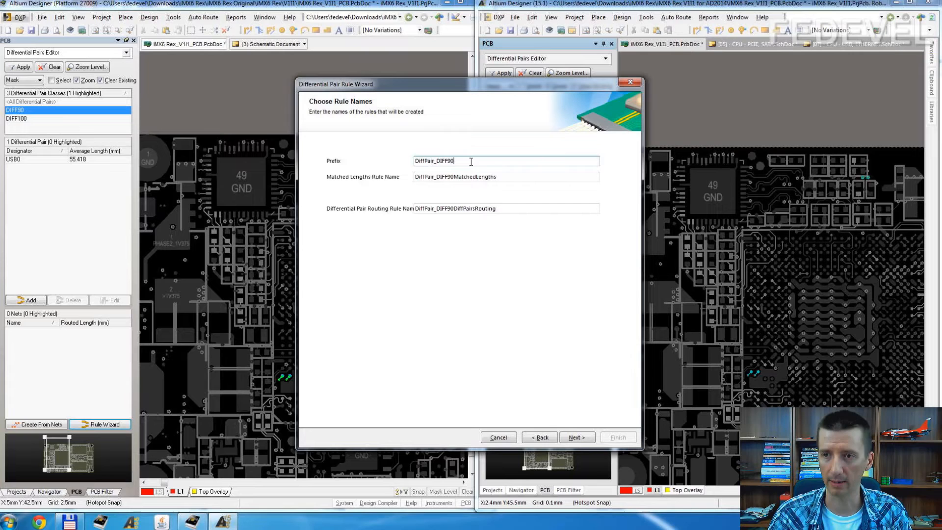
click(579, 438)
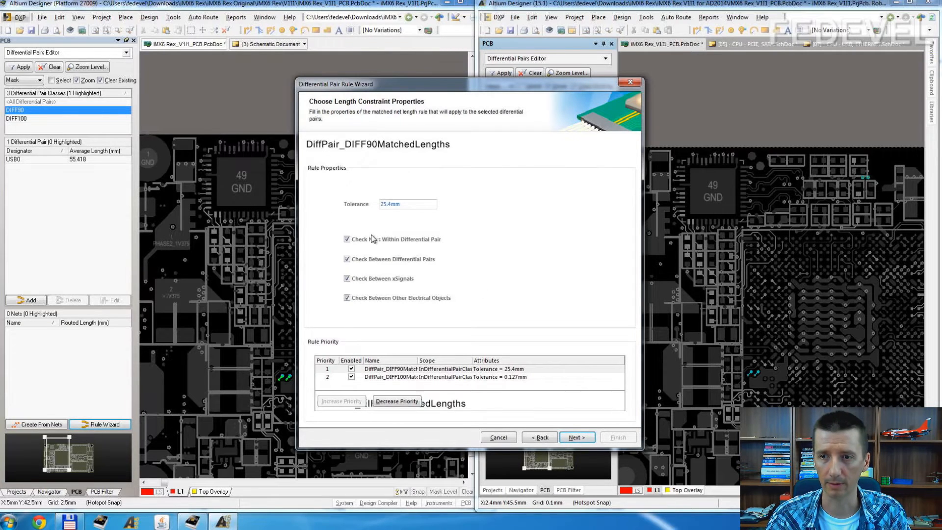
Step: Disable the matched-length checks between differential pairs, xSignals and other electrical objects, set the tolerance to 5mil, and continue to the routing constraints
click(357, 299)
click(356, 279)
click(355, 259)
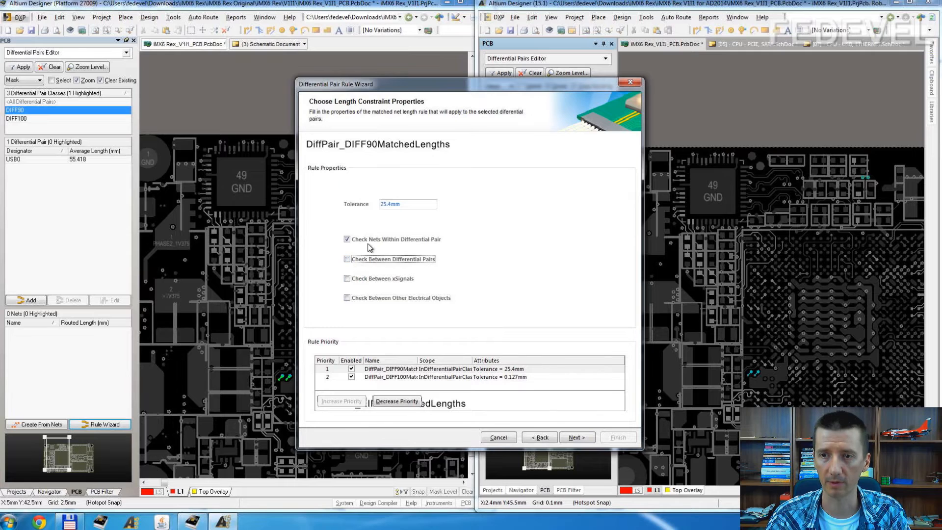
double_click(399, 204)
text(5mil)
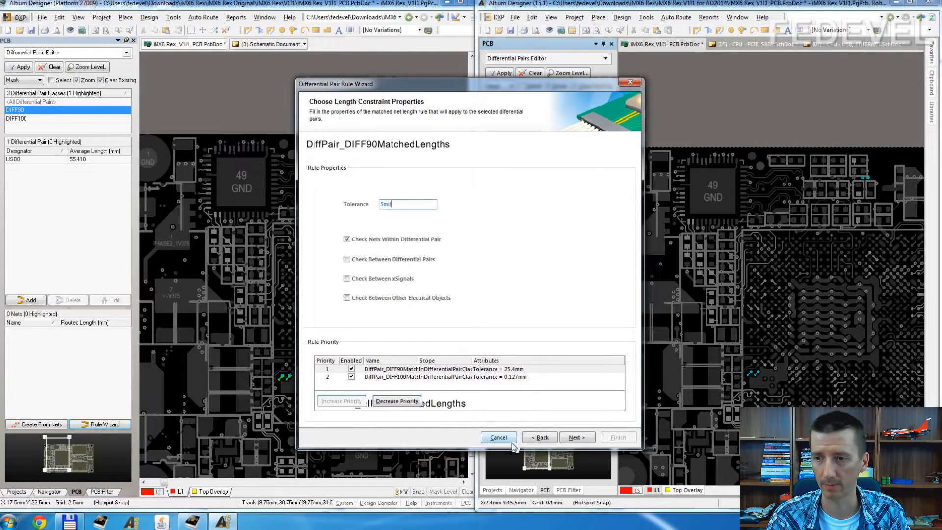
click(578, 439)
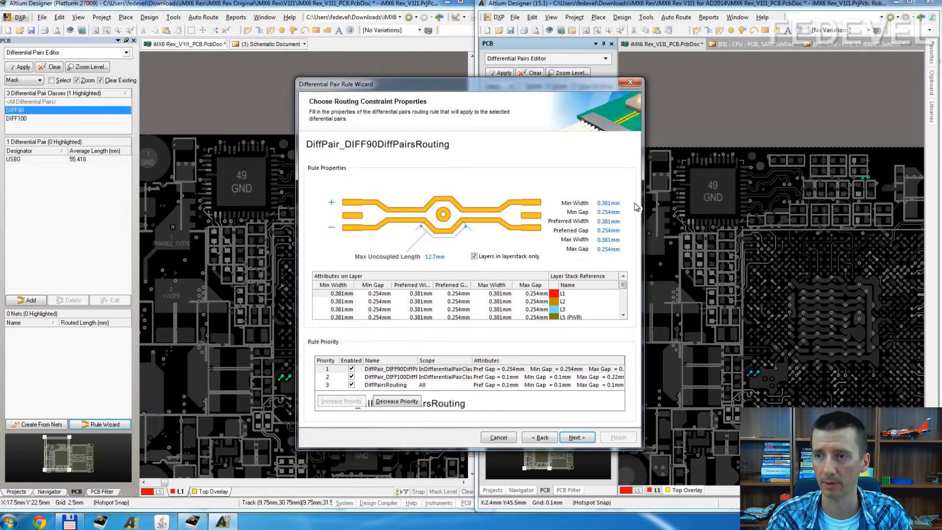
Step: Set the minimum, preferred and maximum widths and gaps of the DIFF90 pair routing rule to 0.1 mm
click(611, 203)
text(0)
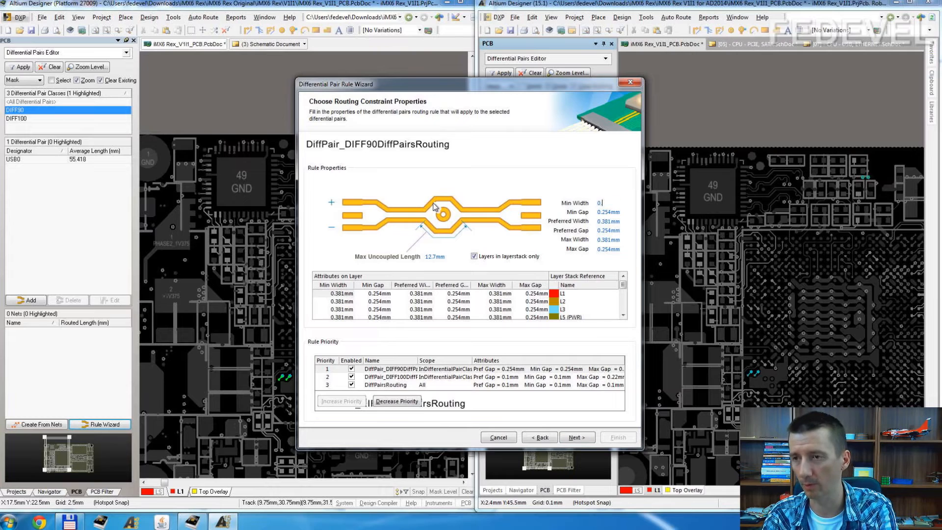
text(.1)
drag(611, 204, 551, 202)
click(613, 213)
text(0.1)
key(Tab)
text(0.1)
key(Tab)
text(0.1)
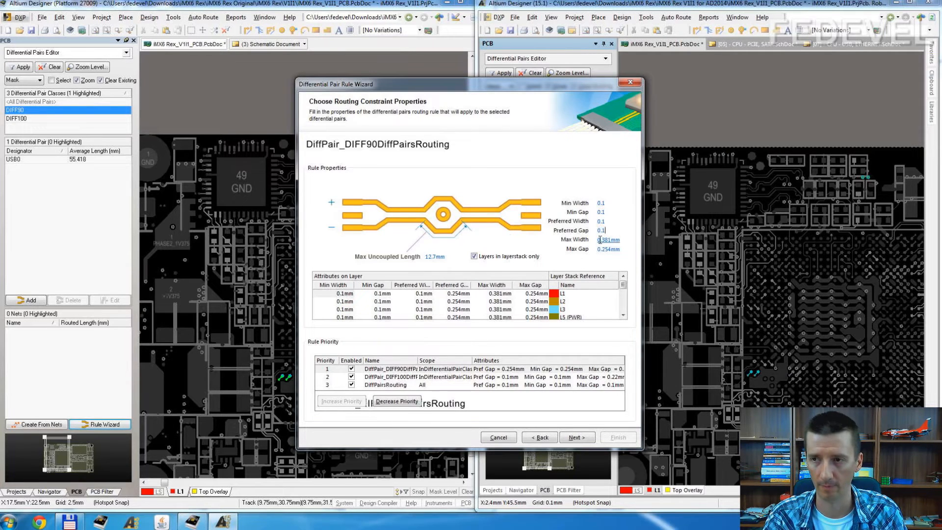
key(Tab)
text(0.1)
key(Tab)
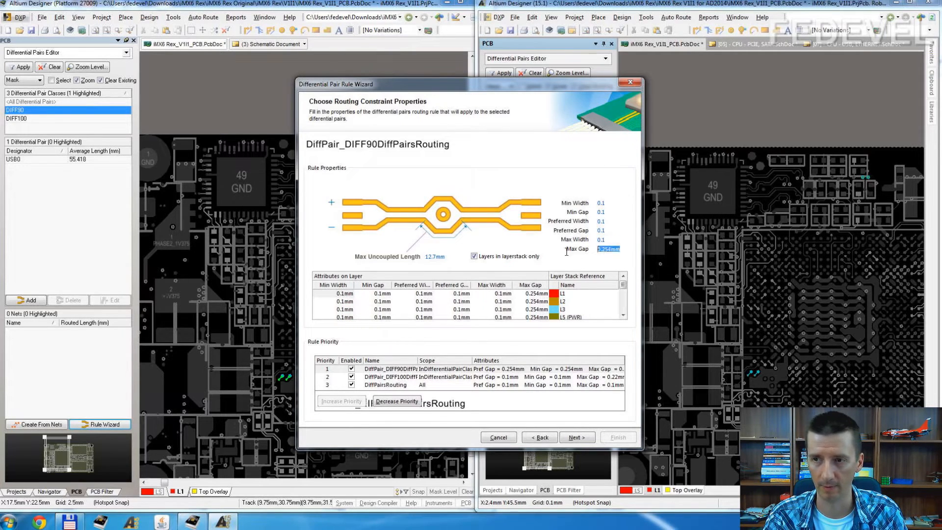
text(0.1)
key(Tab)
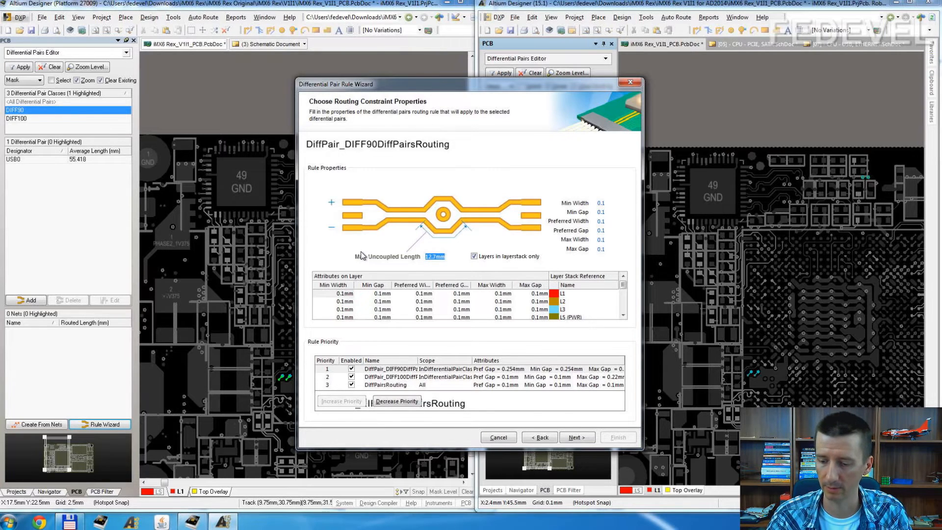
Step: Set the rule's maximum uncoupled length to 0
text(10)
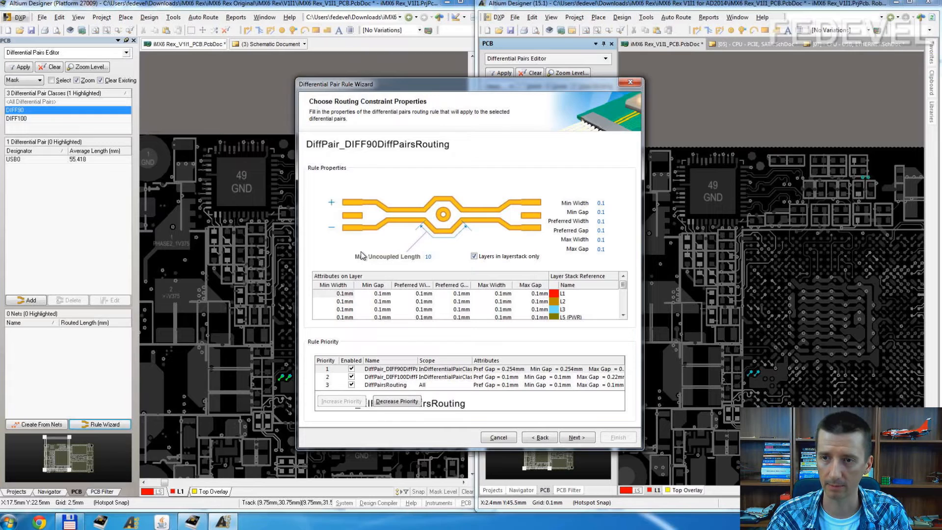
key(BackSpace)
key(BackSpace)
text(0)
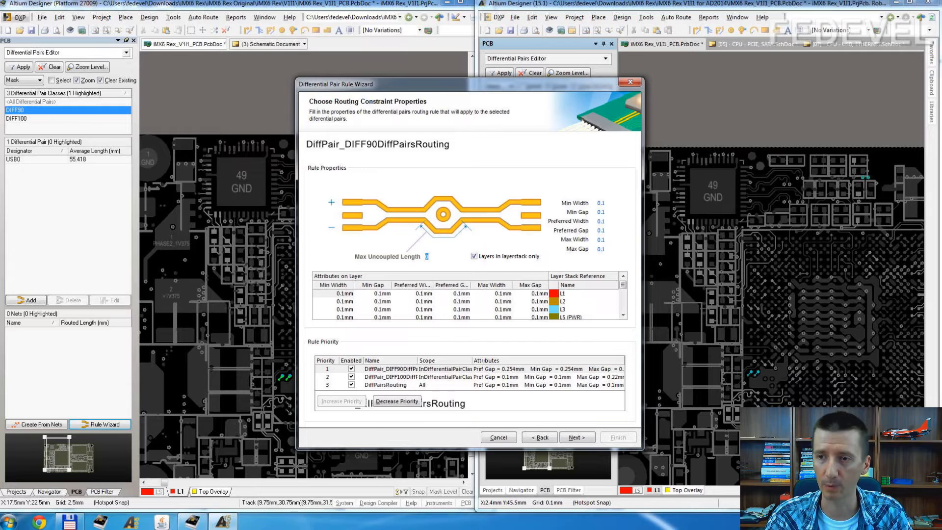
key(Tab)
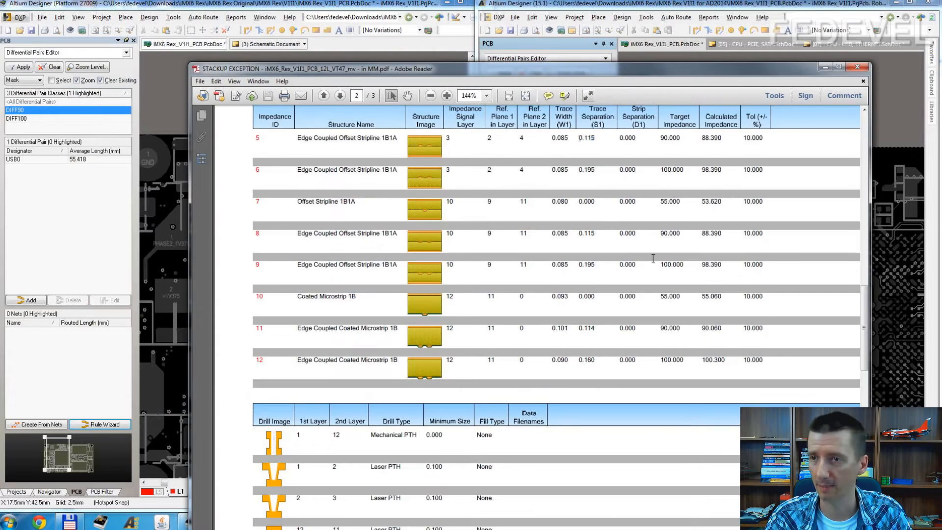
Step: Look up layer 1's 90 ohm trace width in the stackup PDF and set L1's minimum, preferred and maximum widths to 0.101 mm
scroll(653, 261, up, 3)
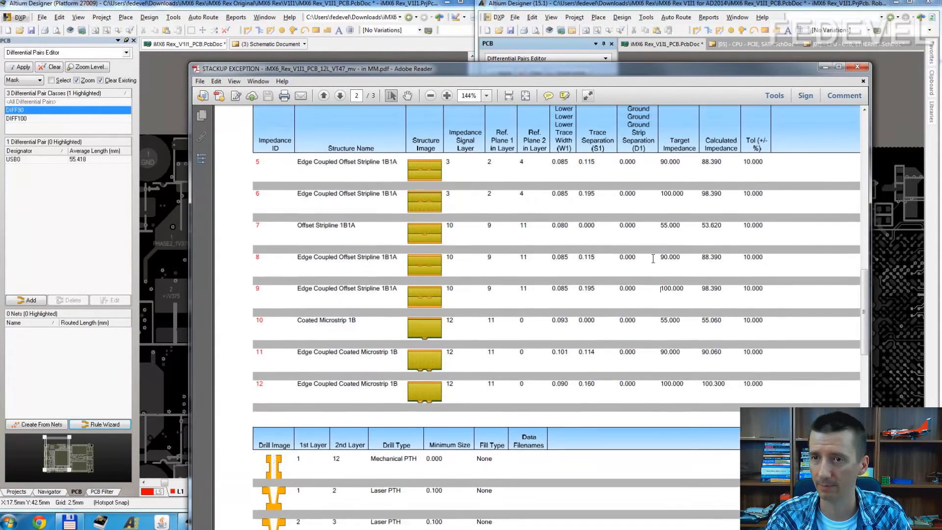
scroll(653, 259, up, 10)
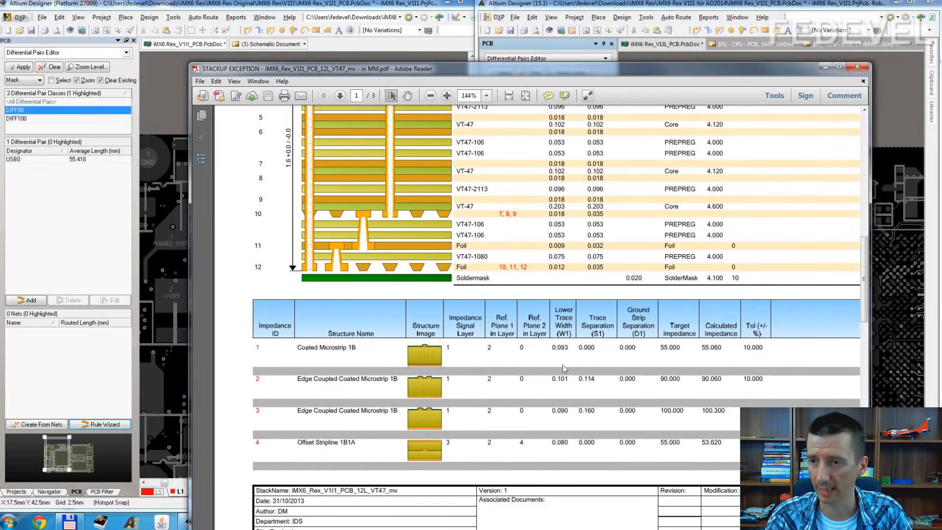
drag(570, 381, 549, 382)
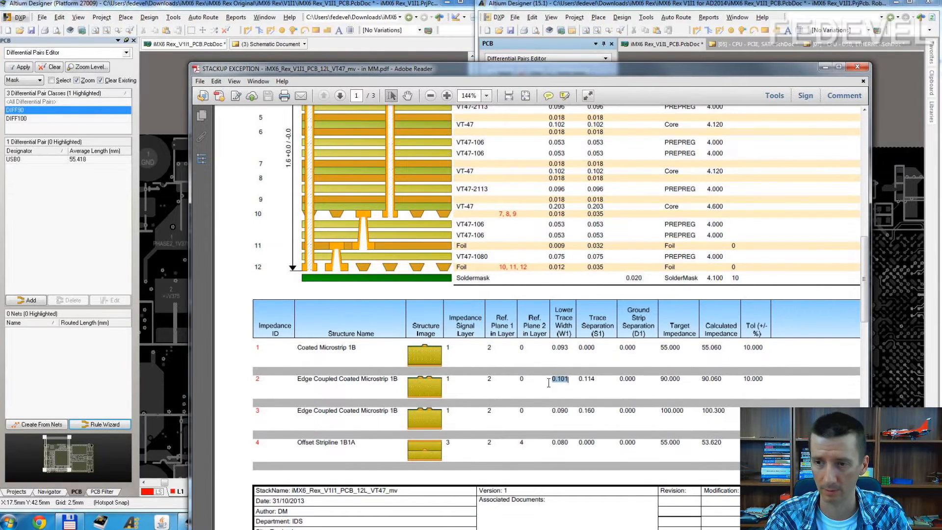
click(824, 67)
click(343, 295)
text(0.101)
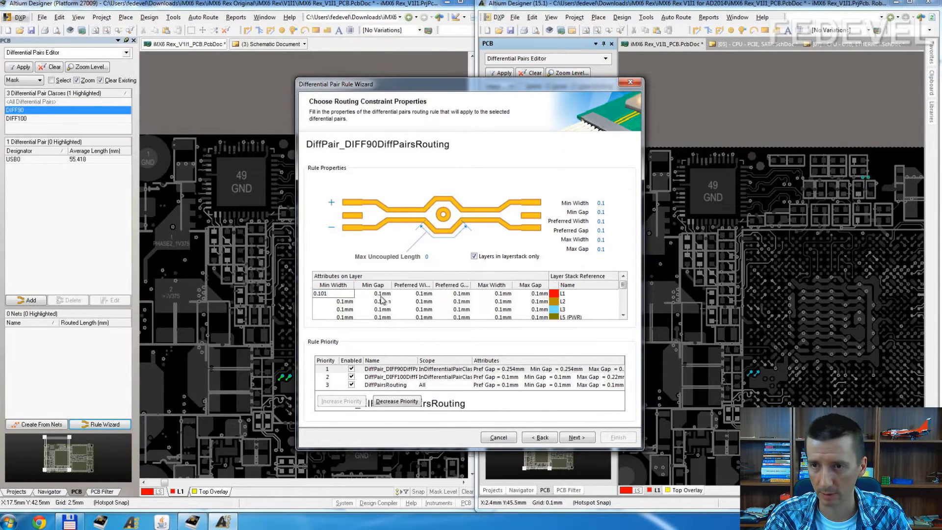
click(402, 294)
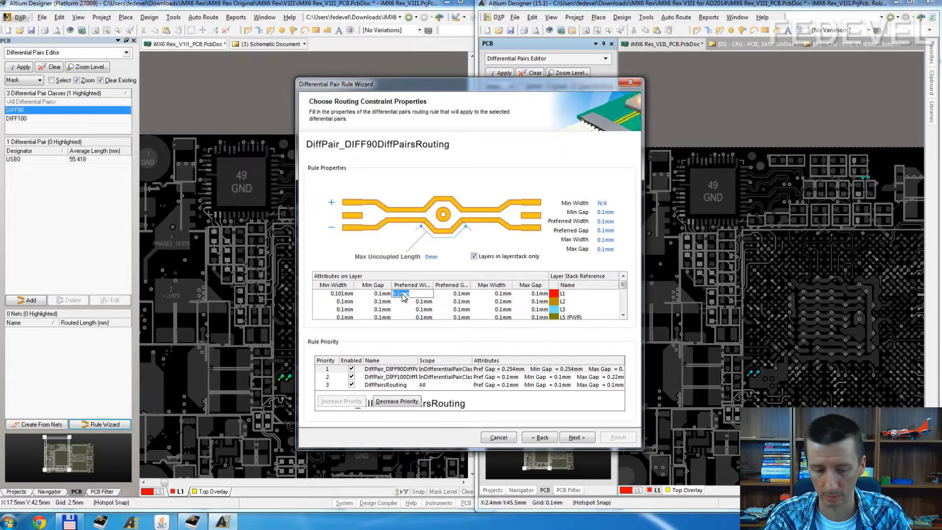
click(485, 293)
text(0.101)
click(345, 301)
Step: Set the minimum, preferred and maximum widths of layer L12 to 0.101 mm
scroll(347, 304, down, 3)
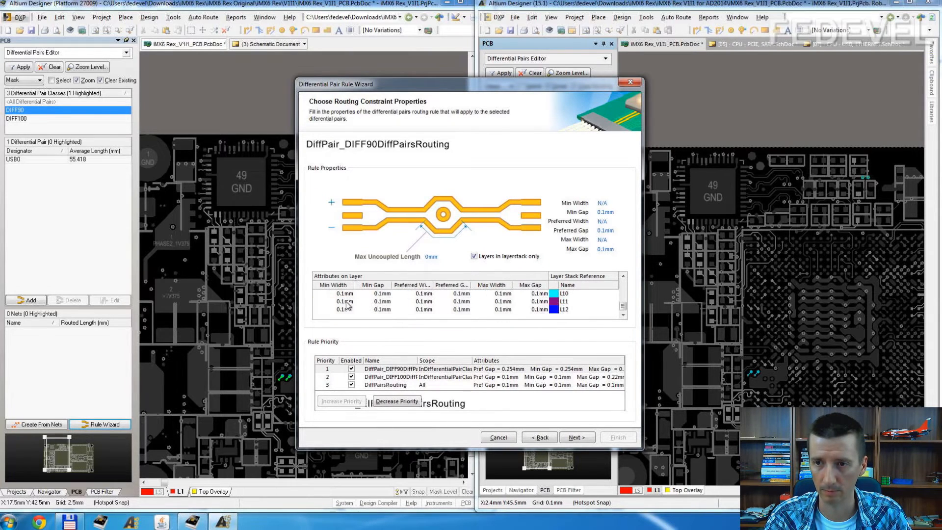
click(343, 309)
text(0.101)
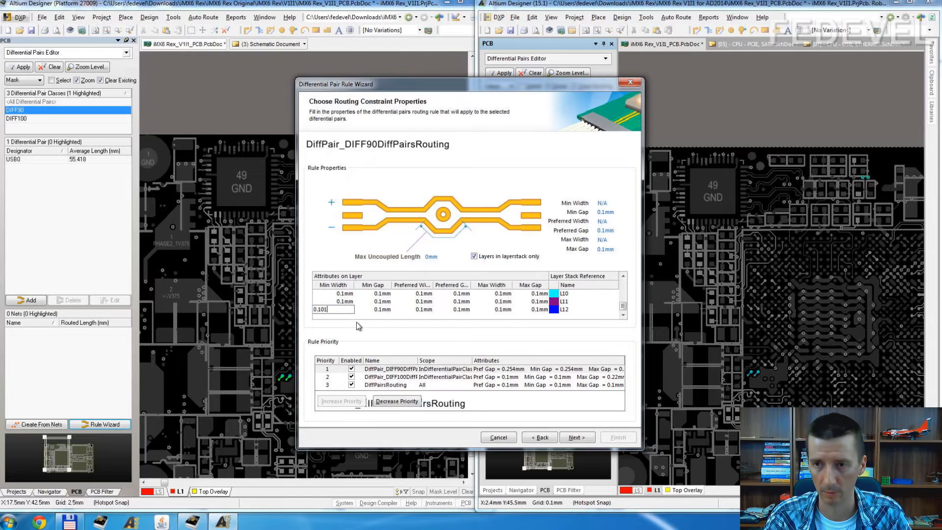
click(418, 309)
text(0.101)
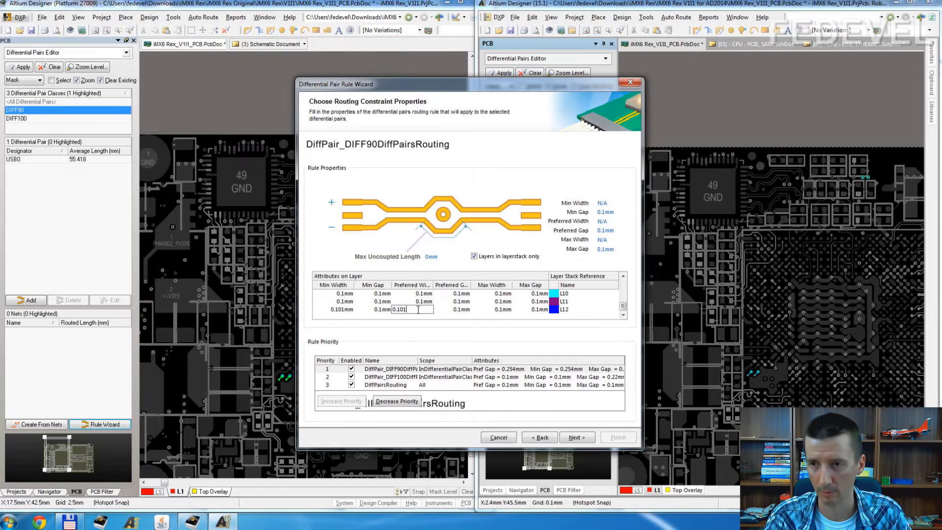
click(490, 309)
text(0.101)
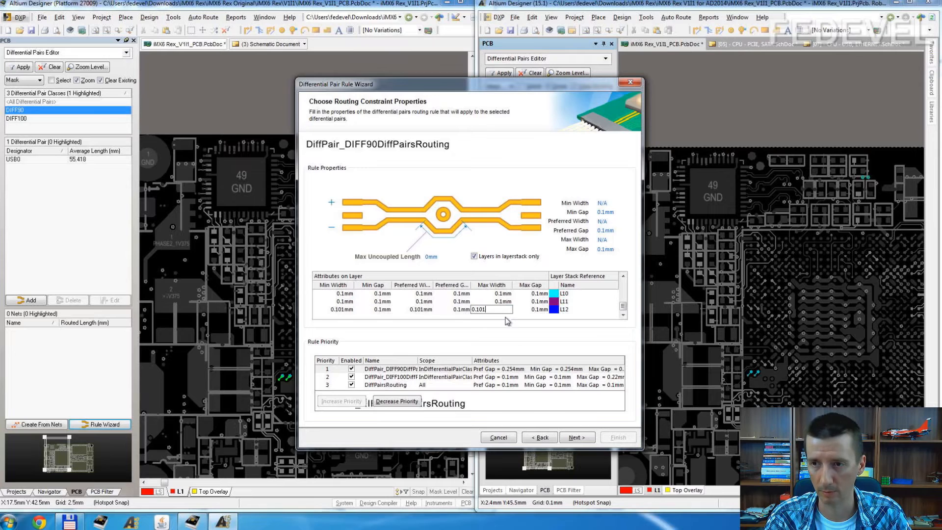
Step: Copy layer 1's 90 ohm trace separation from the stackup PDF and set L1's minimum, preferred and maximum gaps to 0.114 mm
click(458, 310)
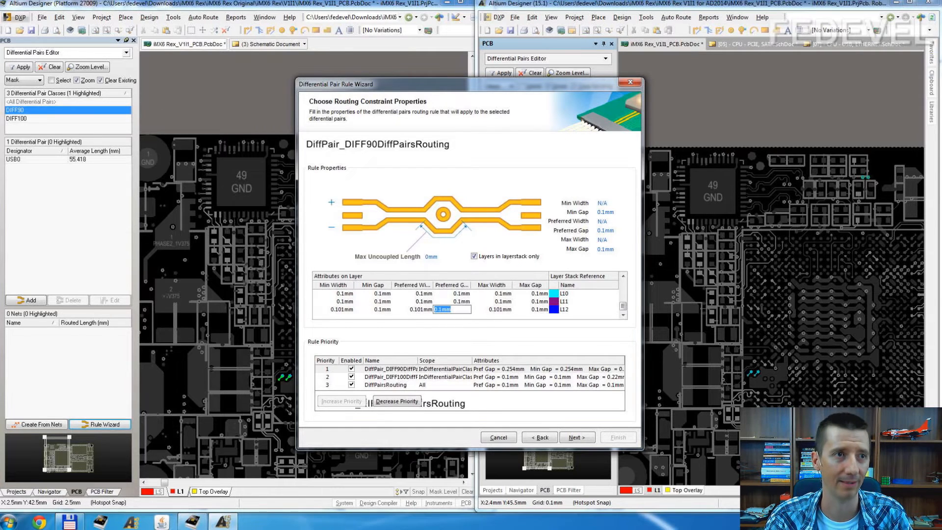
key(alt+Tab)
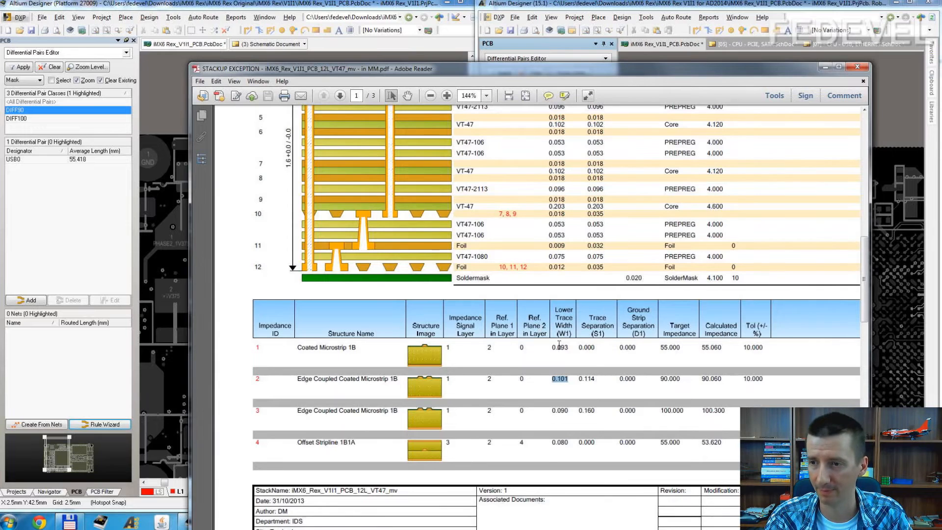
drag(595, 378, 578, 378)
key(ctrl+c)
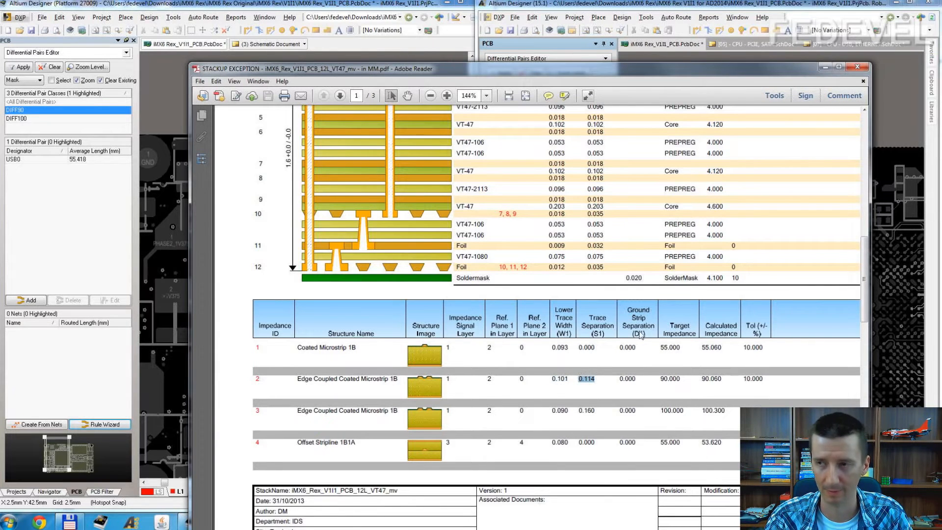
click(824, 68)
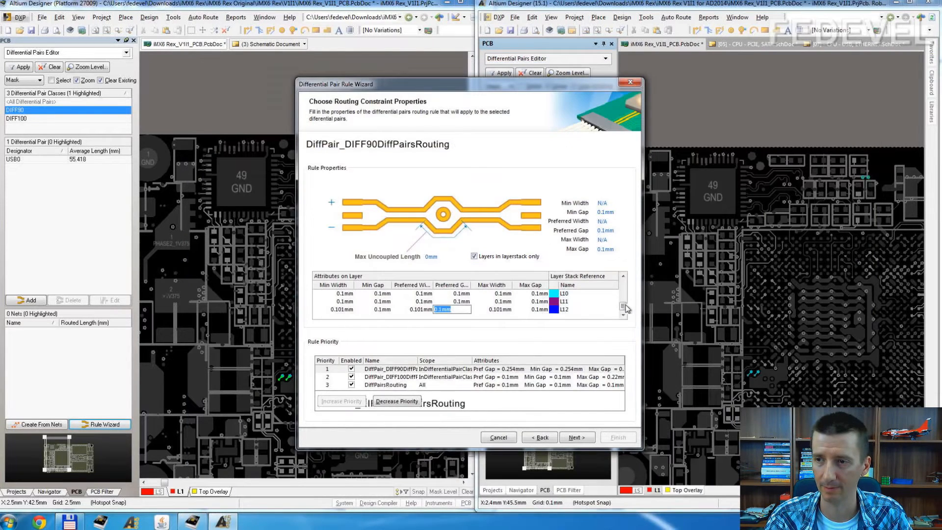
click(382, 294)
key(ctrl+v)
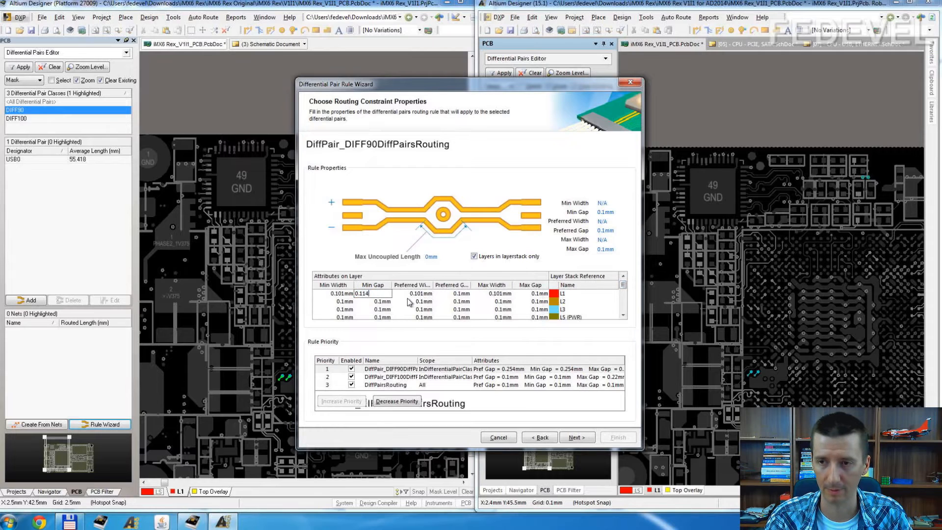
click(456, 294)
key(ctrl+v)
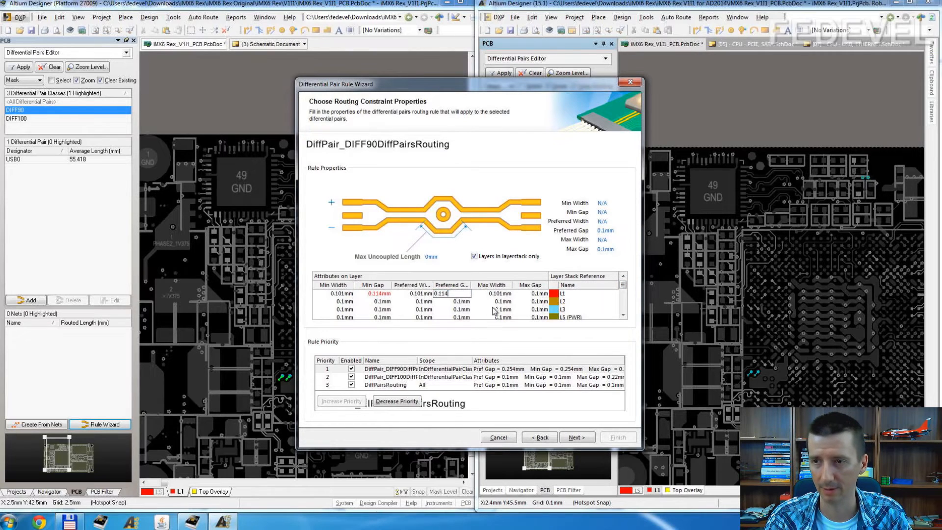
click(530, 294)
text(0.114mm)
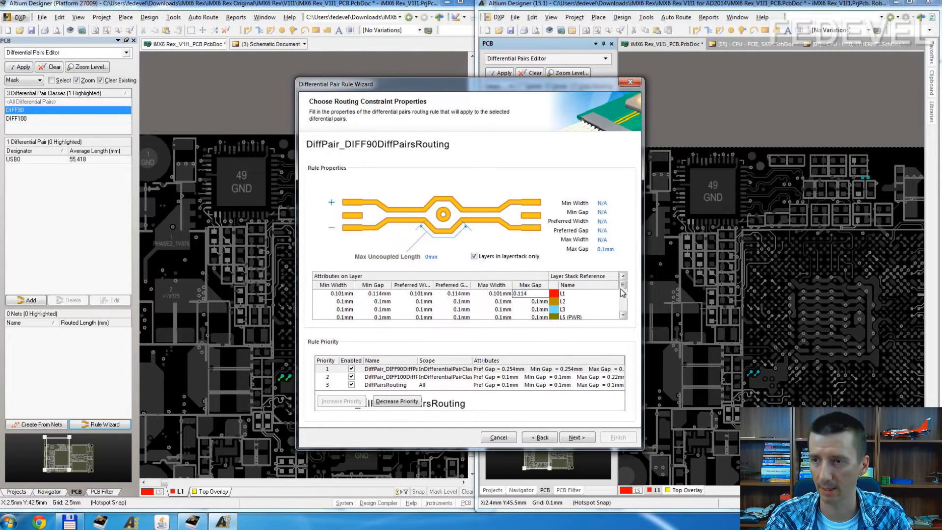
Step: Set the minimum, preferred and maximum gaps of layer L12 to 0.114 mm
drag(622, 286, 628, 320)
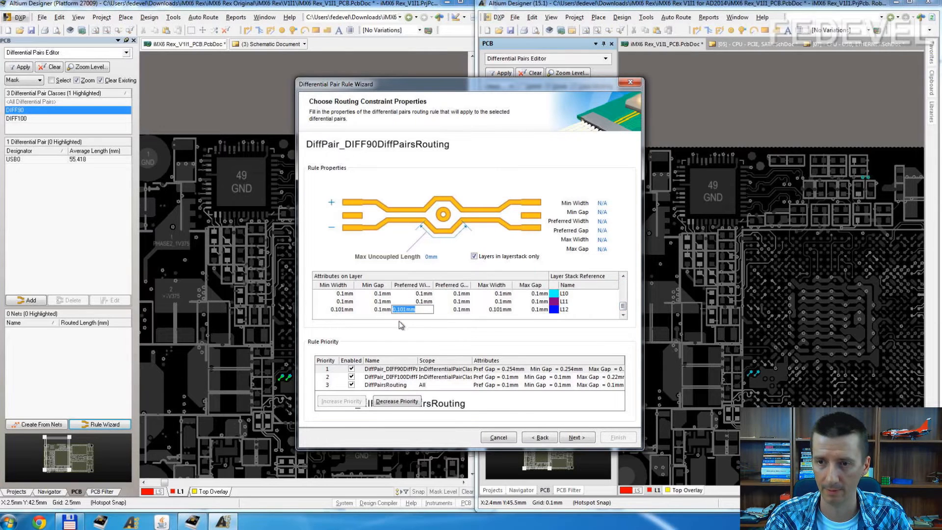
click(382, 309)
key(ctrl+v)
click(470, 309)
key(ctrl+v)
click(534, 310)
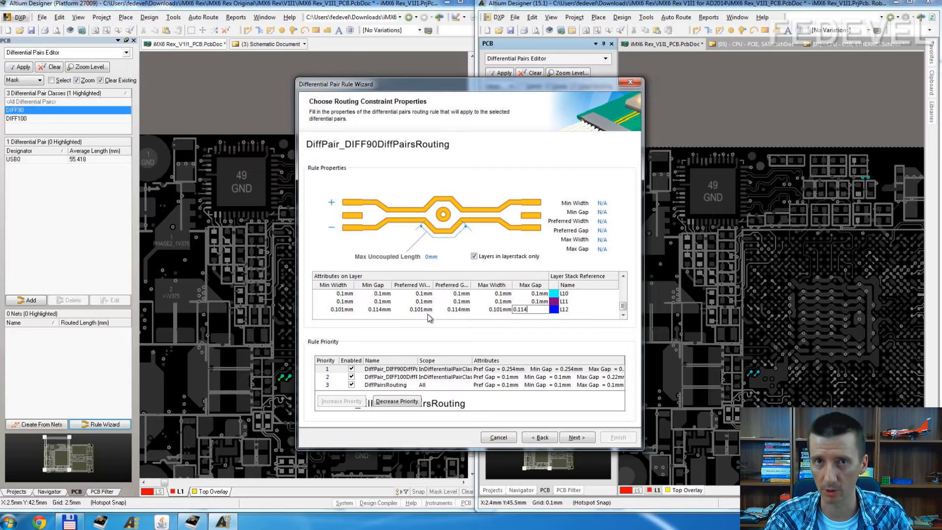
click(397, 310)
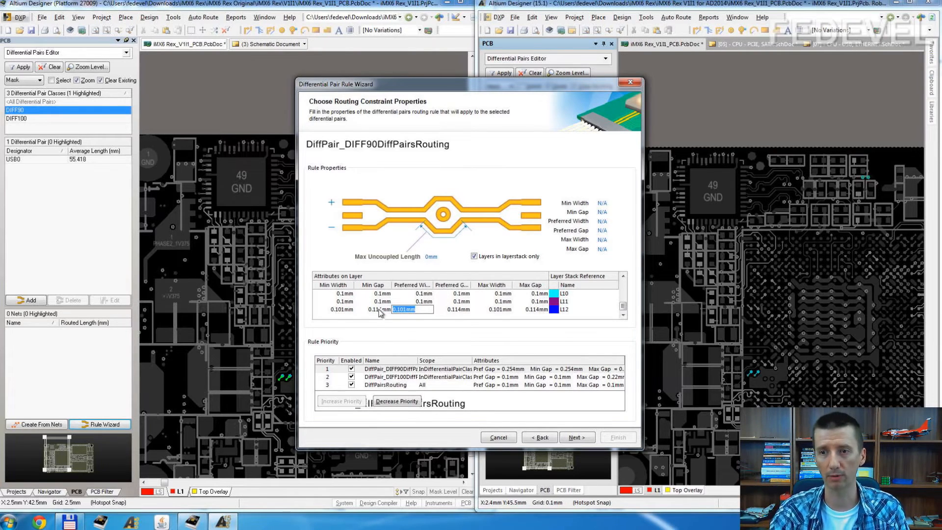
Step: Copy the 0.085 trace width of the 90 ohm stripline on signal layer 3 from the stackup PDF
click(380, 310)
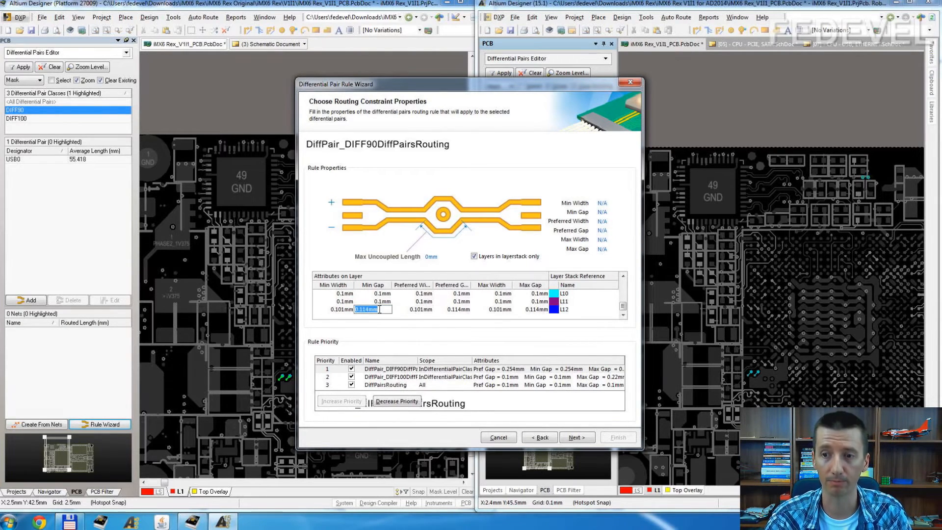
click(340, 311)
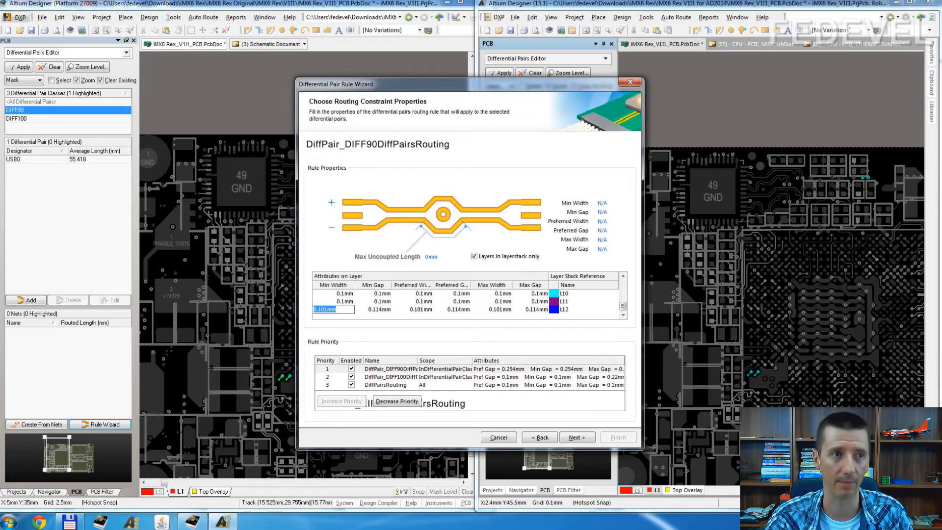
key(alt+Tab)
click(575, 384)
scroll(574, 384, down, 10)
scroll(575, 384, down, 1)
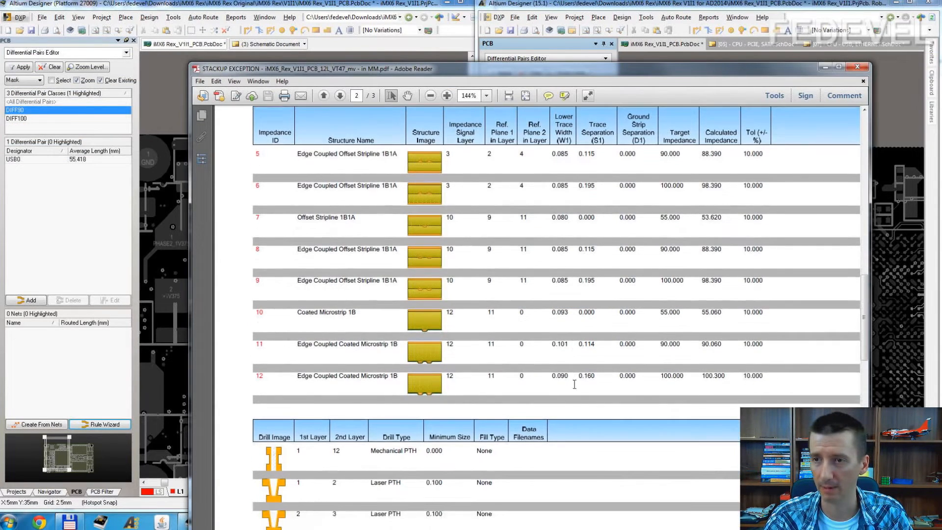
drag(567, 154, 552, 156)
key(ctrl+c)
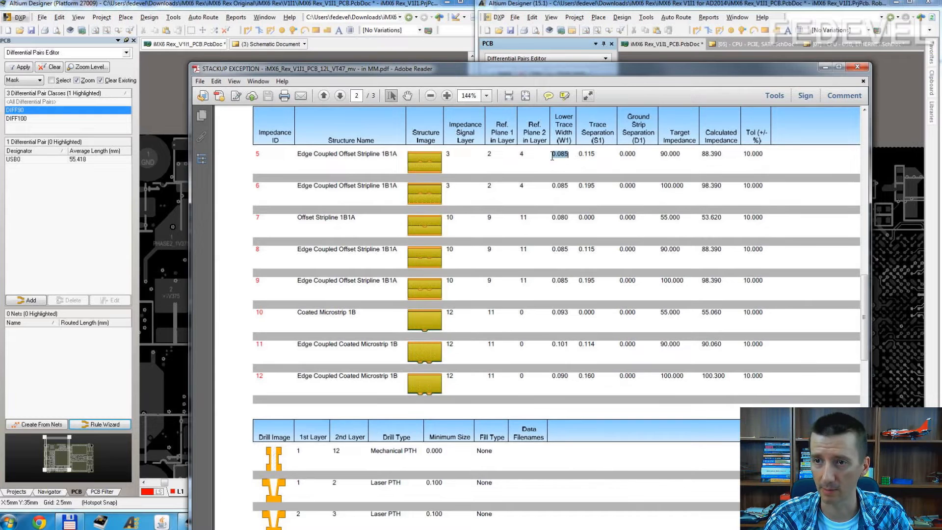
click(826, 67)
click(348, 309)
double_click(348, 309)
key(ctrl+v)
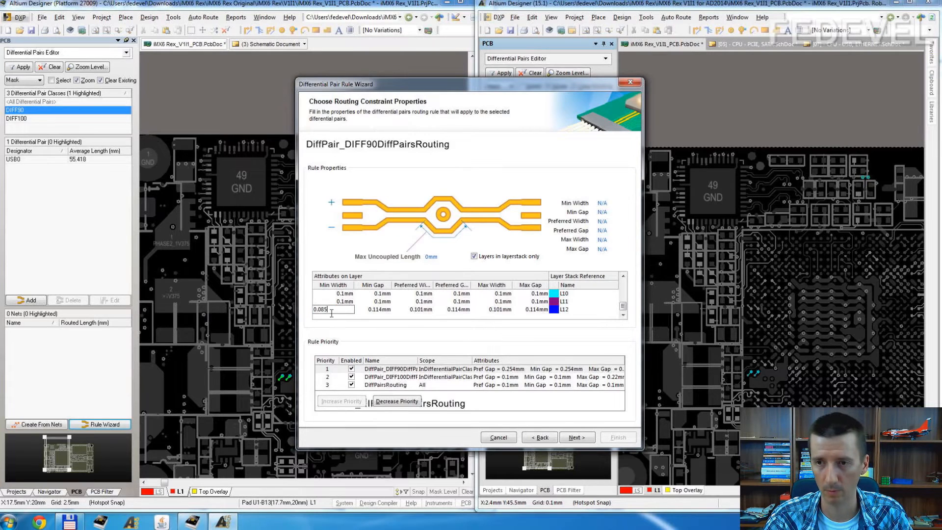
click(425, 310)
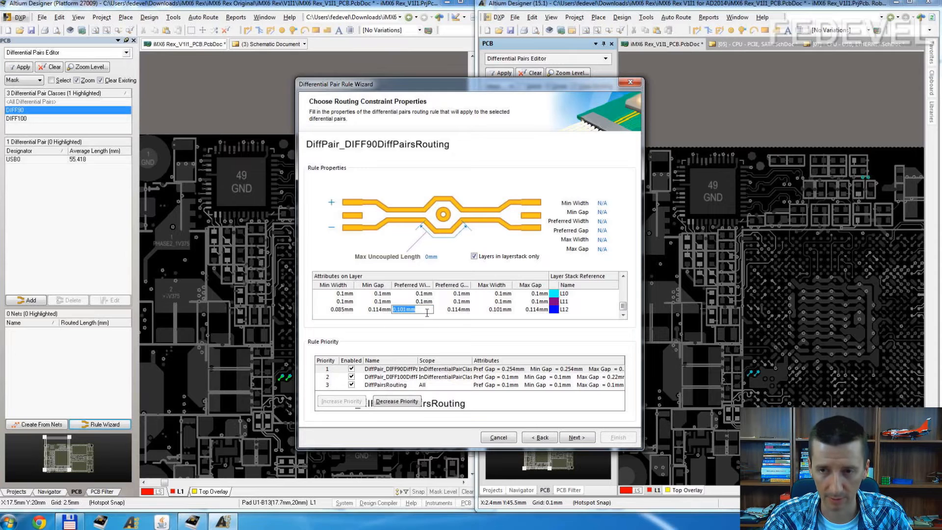
click(345, 310)
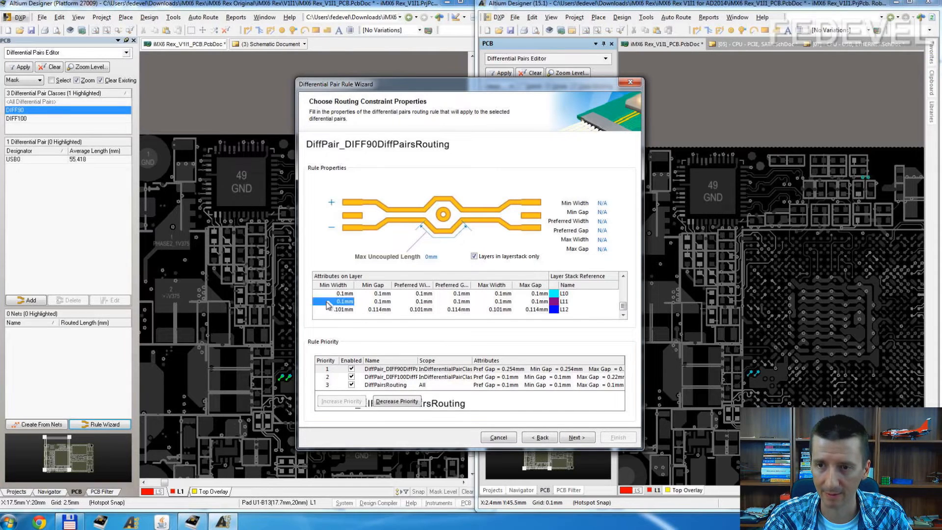
Step: Set the minimum, preferred and maximum widths of layer L3 to 0.085 mm in the DIFF90 routing rule
scroll(338, 306, up, 3)
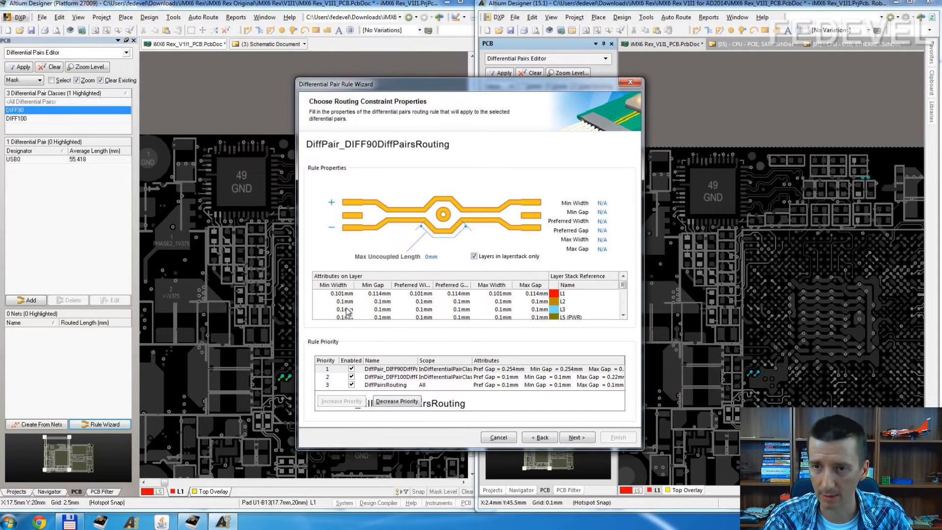
click(349, 311)
key(alt+Tab)
key(alt+Tab)
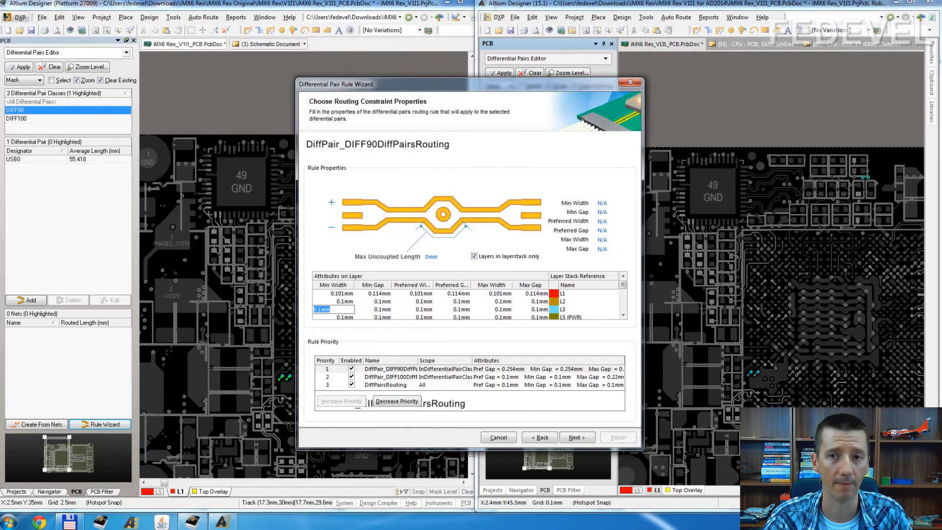
key(alt+Tab)
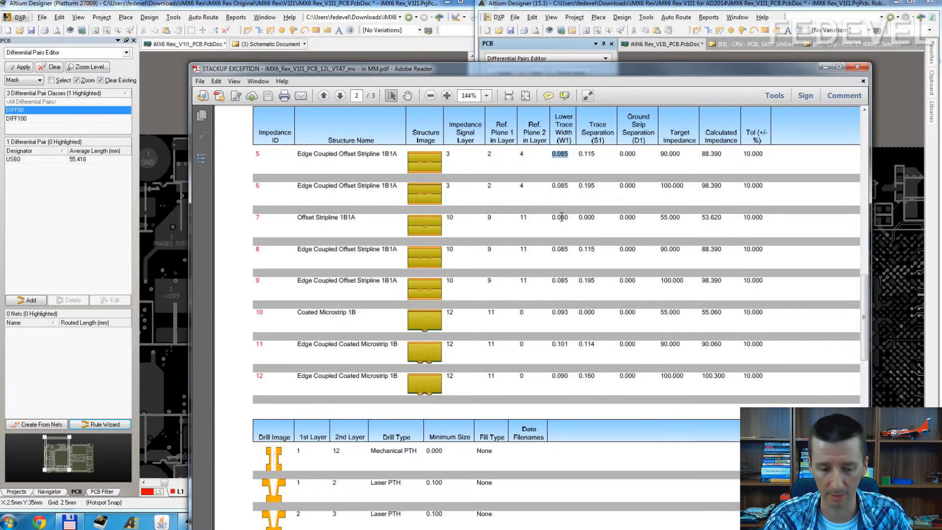
click(826, 67)
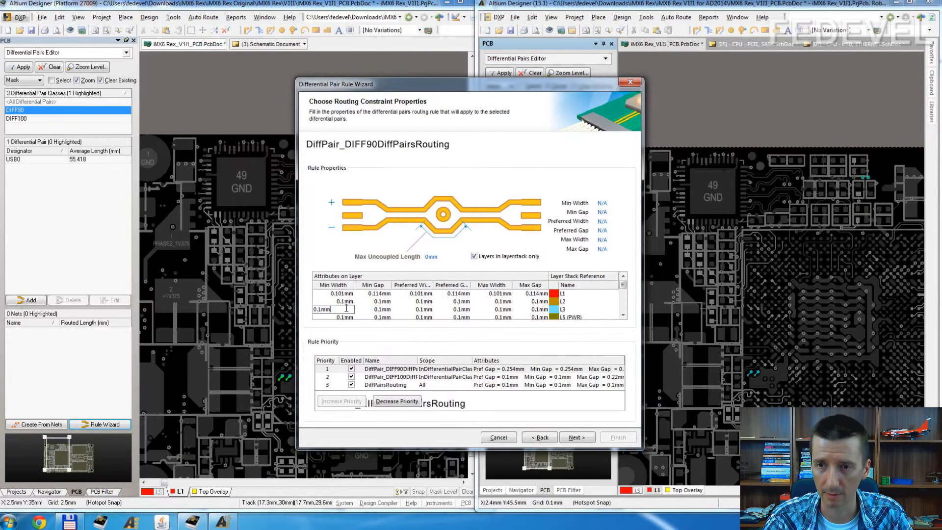
text(0.085)
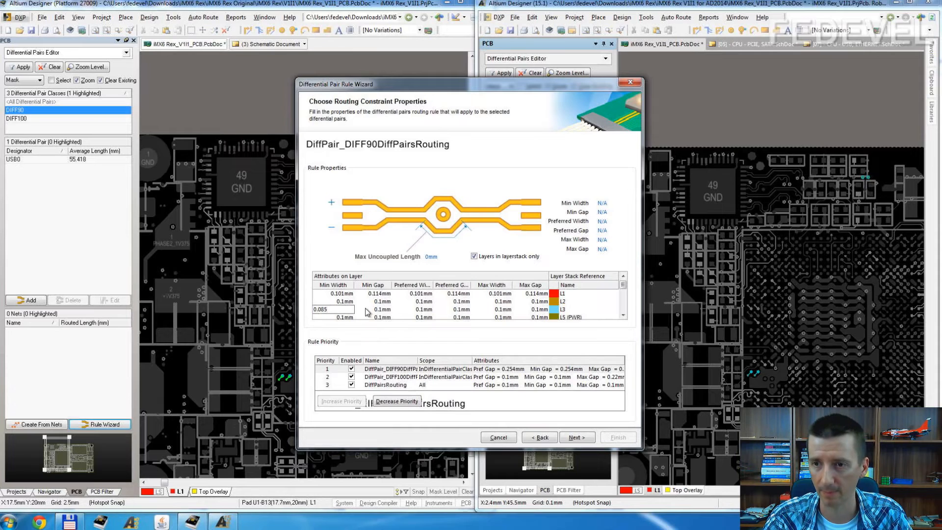
click(412, 311)
text(0.085)
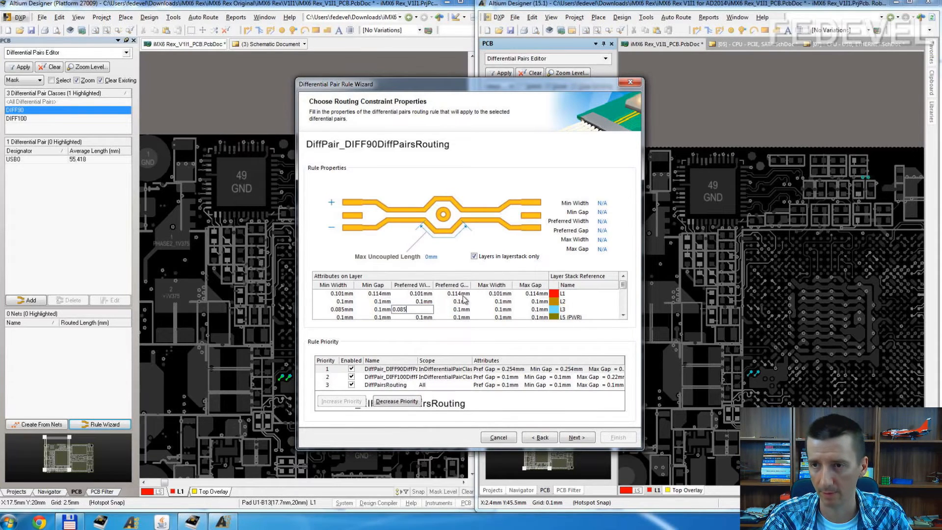
click(491, 309)
text(0.085)
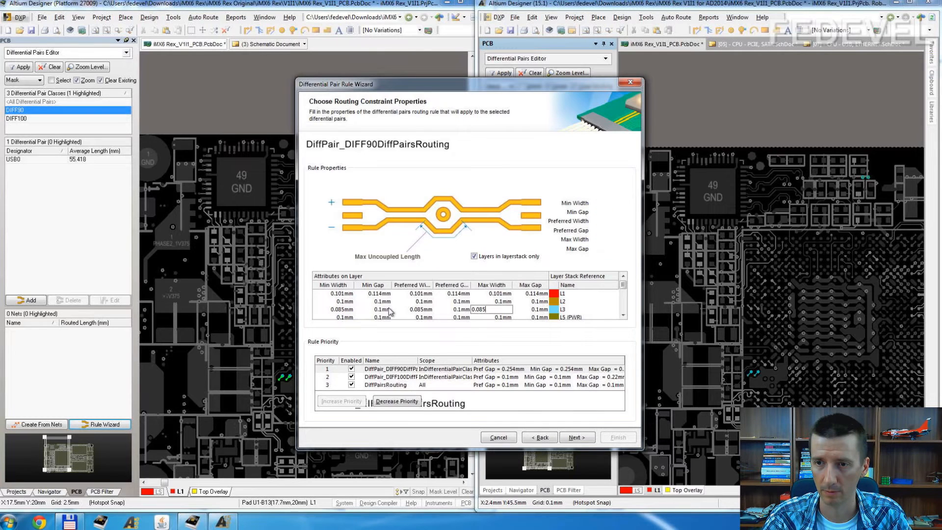
Step: Set the minimum, preferred and maximum widths of layer L10 to 0.085 mm
scroll(390, 311, down, 3)
click(345, 293)
text(0.085)
click(415, 296)
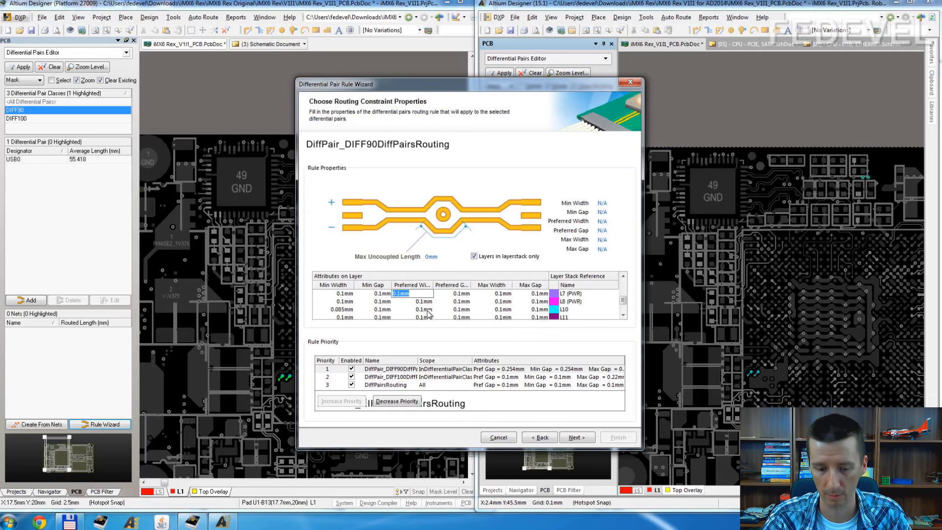
scroll(415, 306, down, 2)
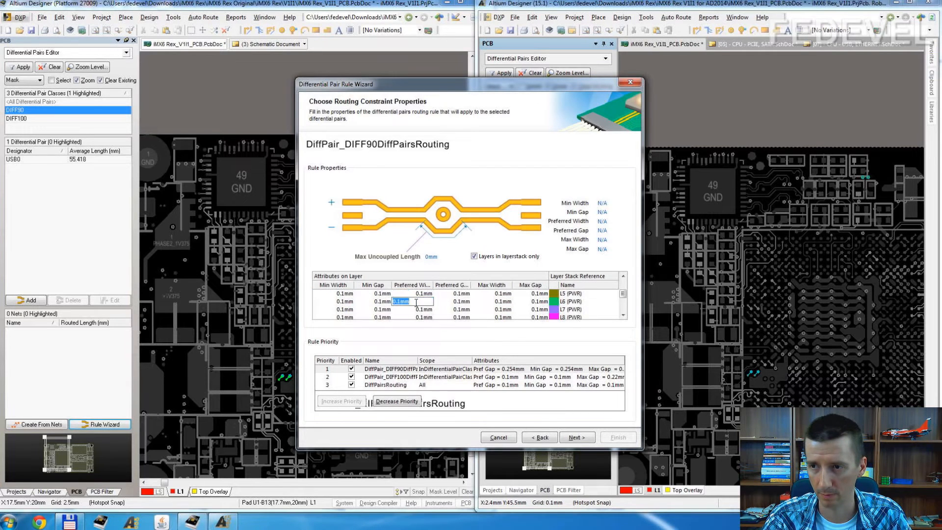
click(416, 293)
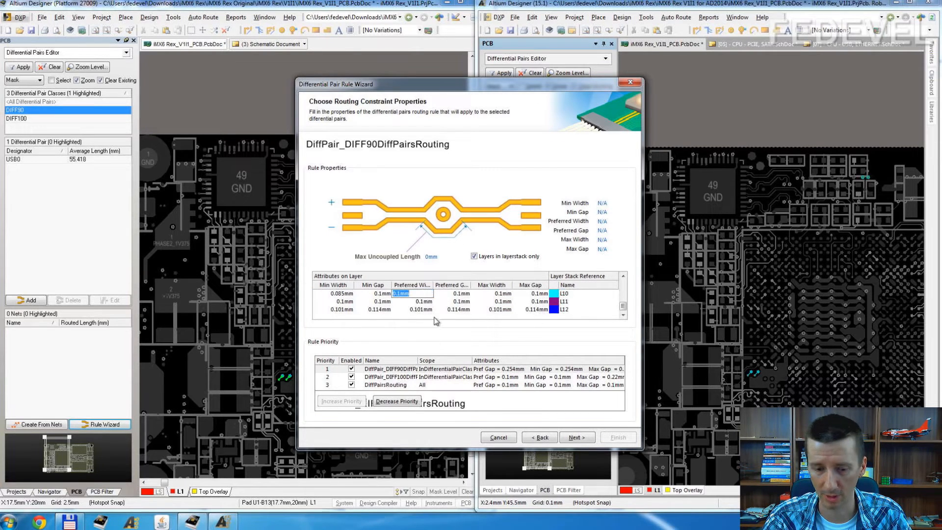
text(0.085)
click(493, 295)
scroll(493, 300, down, 2)
click(502, 295)
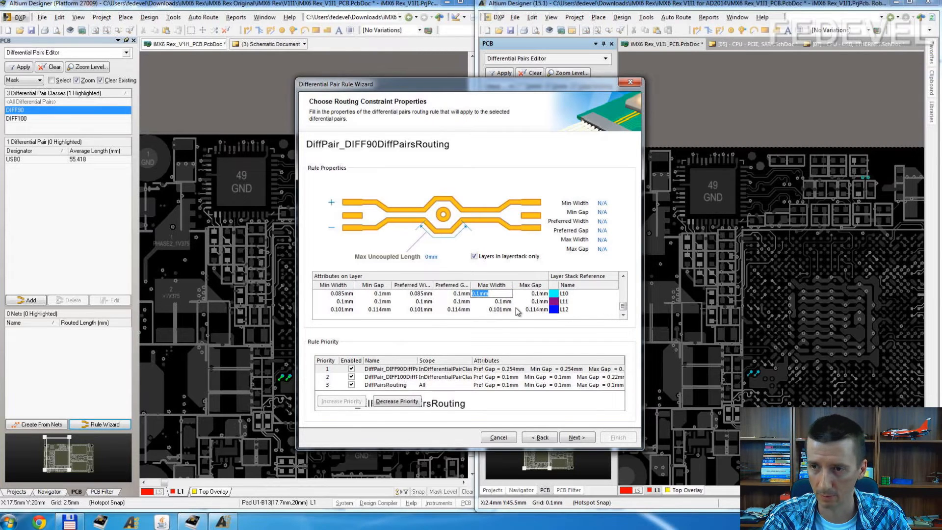
text(0.085)
click(405, 295)
Step: Copy layer 3's 90 ohm trace separation from the stackup PDF and set L3's minimum, preferred and maximum gaps to 0.115 mm
scroll(405, 294, up, 3)
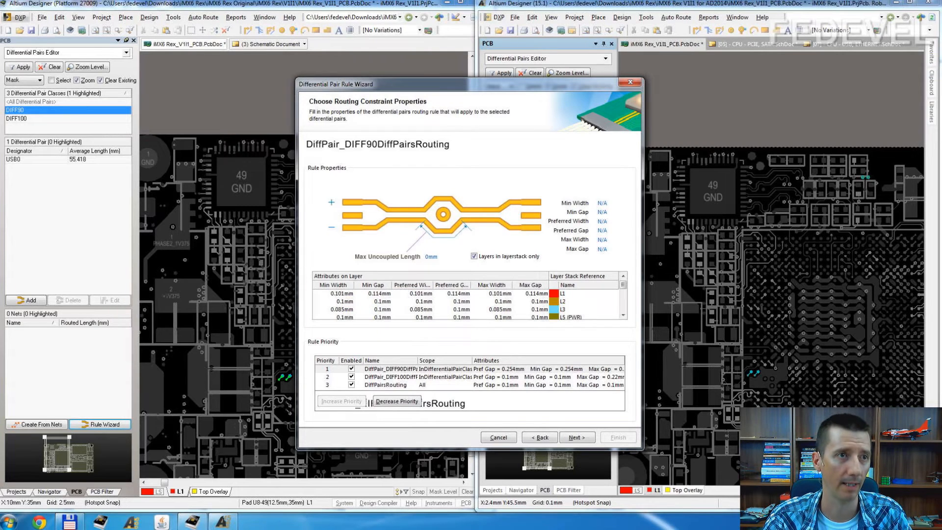
key(alt+Tab)
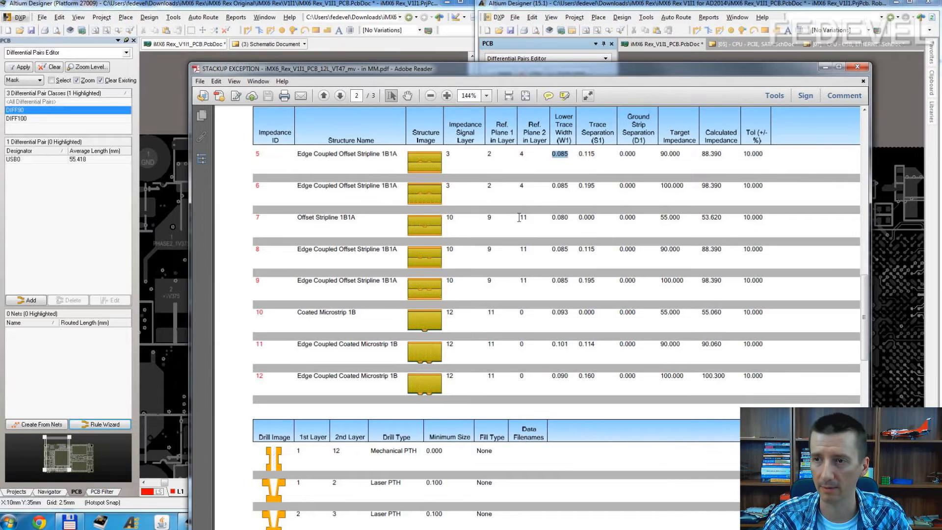
drag(595, 157, 579, 150)
key(ctrl+c)
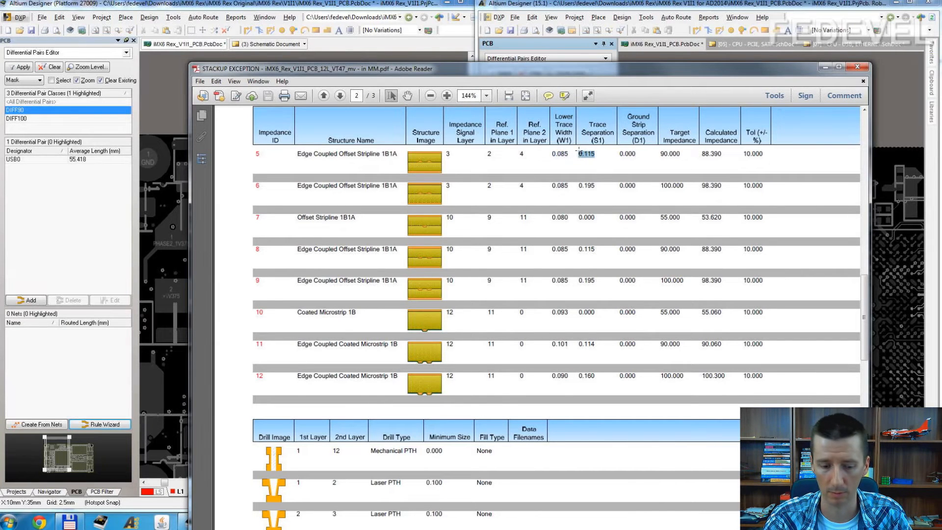
click(825, 67)
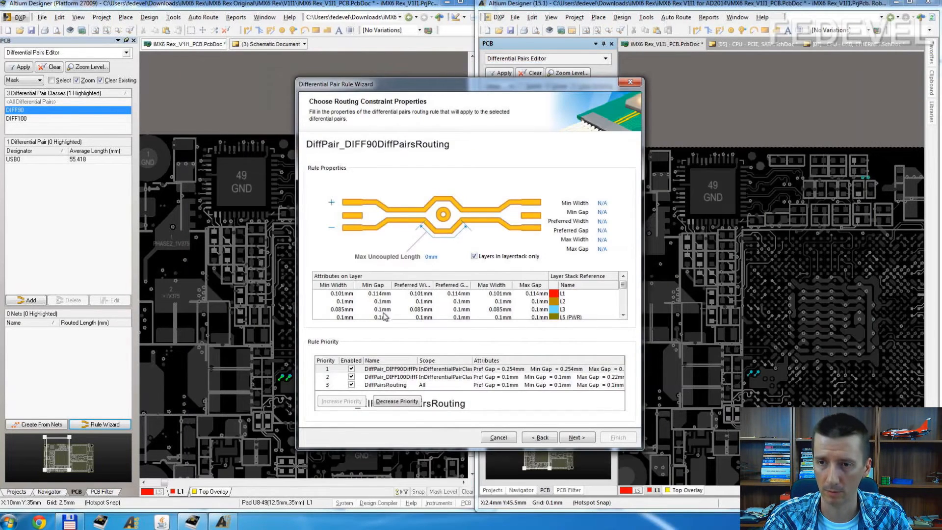
click(384, 309)
key(ctrl+v)
click(451, 310)
key(ctrl+v)
click(536, 309)
key(ctrl+v)
Step: Set the minimum, preferred and maximum gaps of layer L10 to 0.115 mm and finish the wizard to create the DIFF90 rules
scroll(426, 304, down, 3)
click(375, 294)
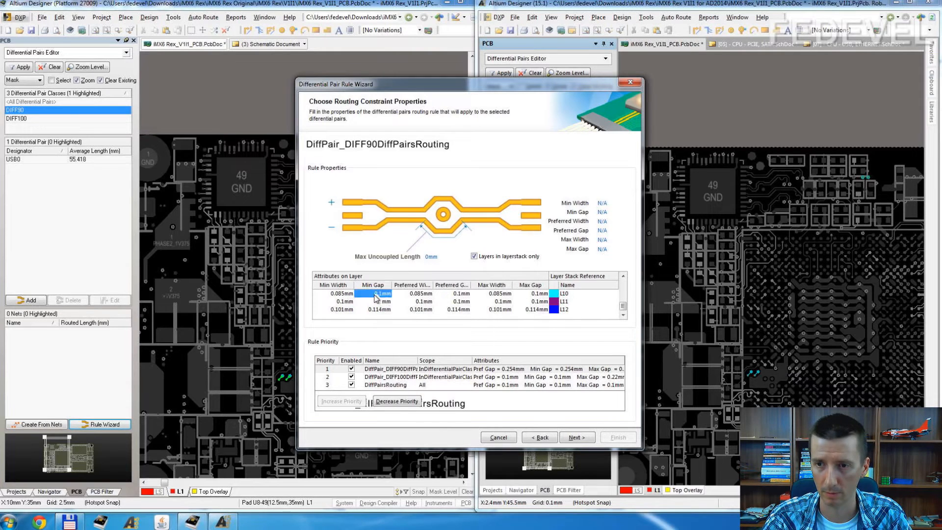
key(ctrl+v)
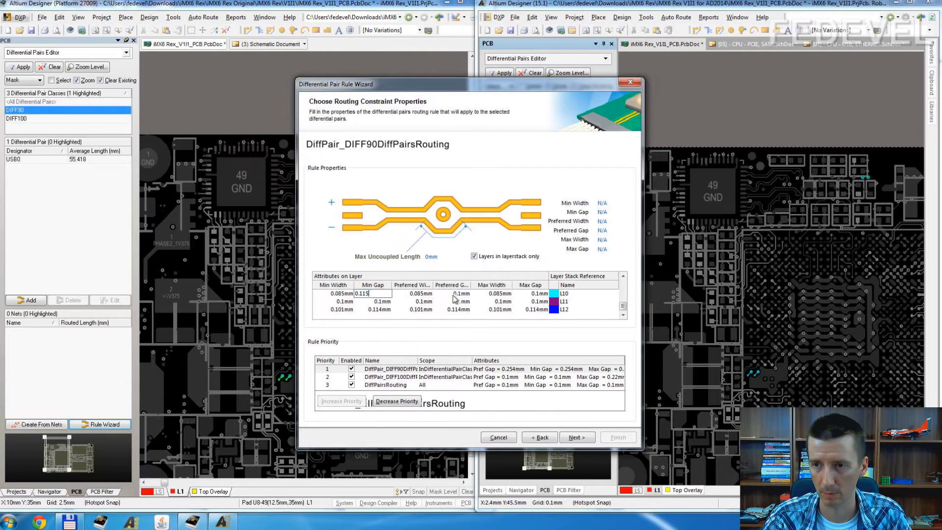
click(453, 295)
key(ctrl+v)
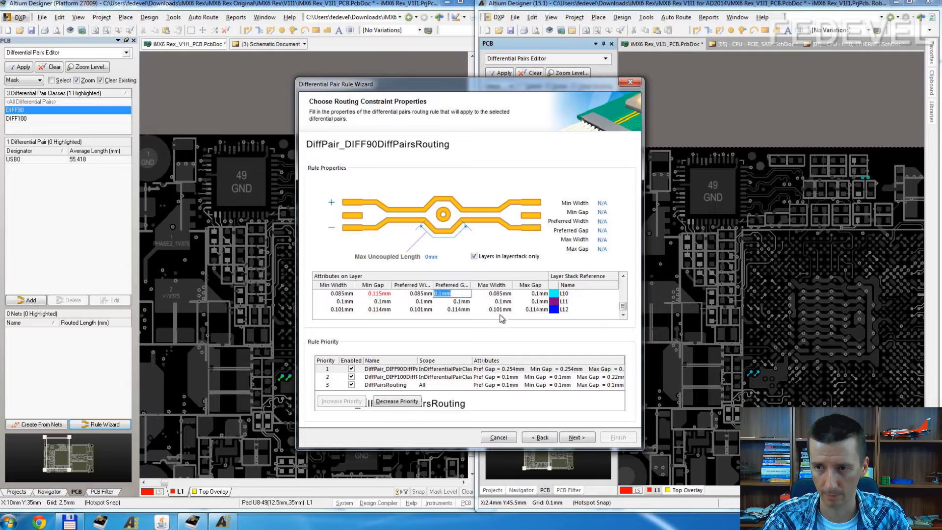
click(529, 293)
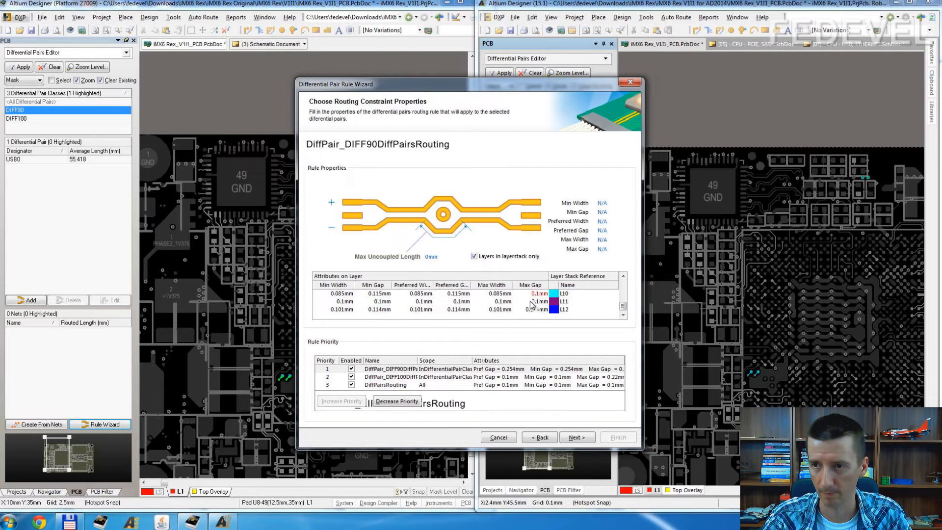
key(ctrl+v)
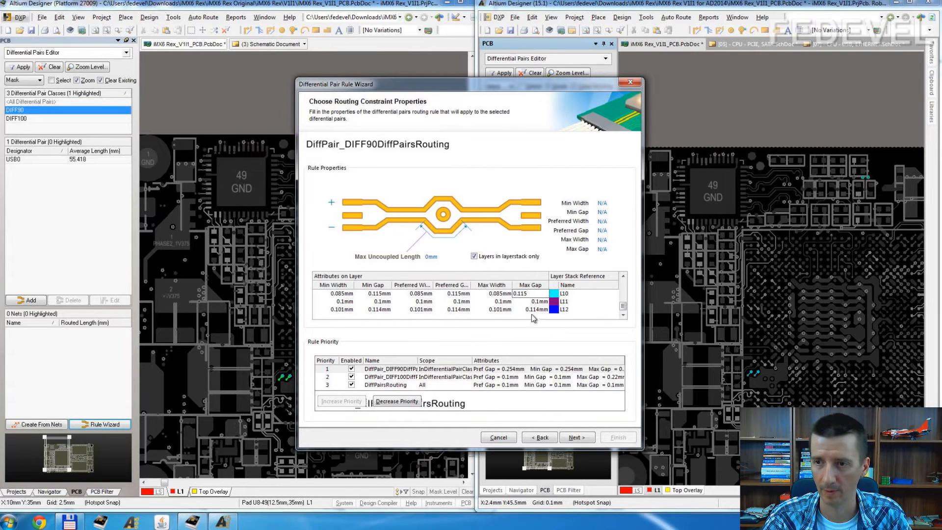
click(480, 294)
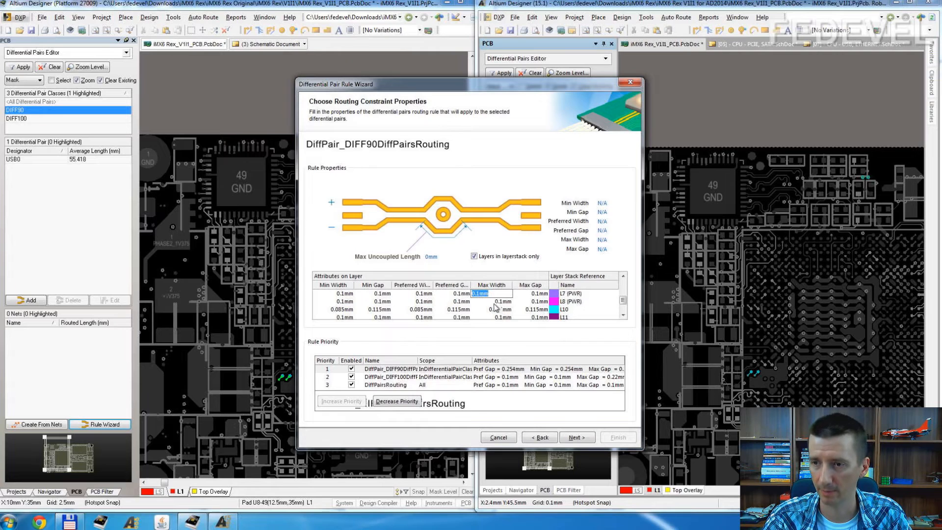
click(575, 437)
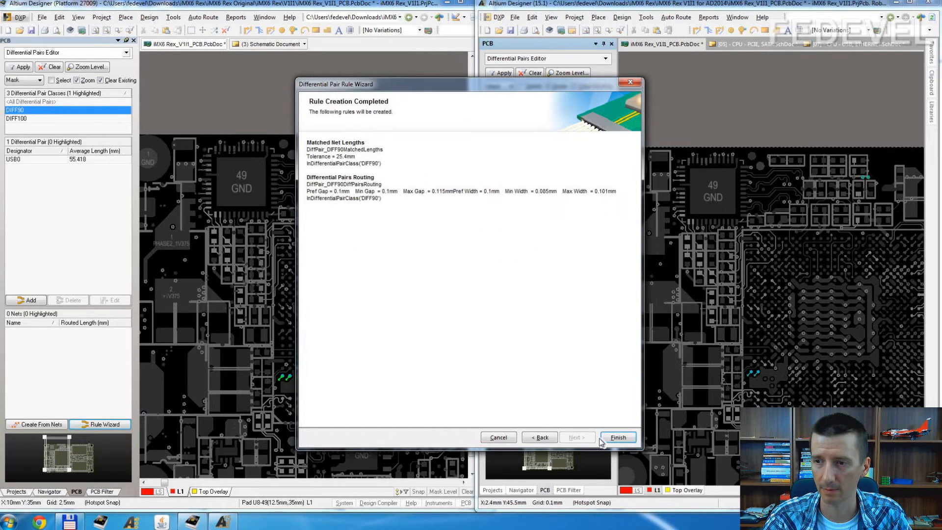
click(618, 437)
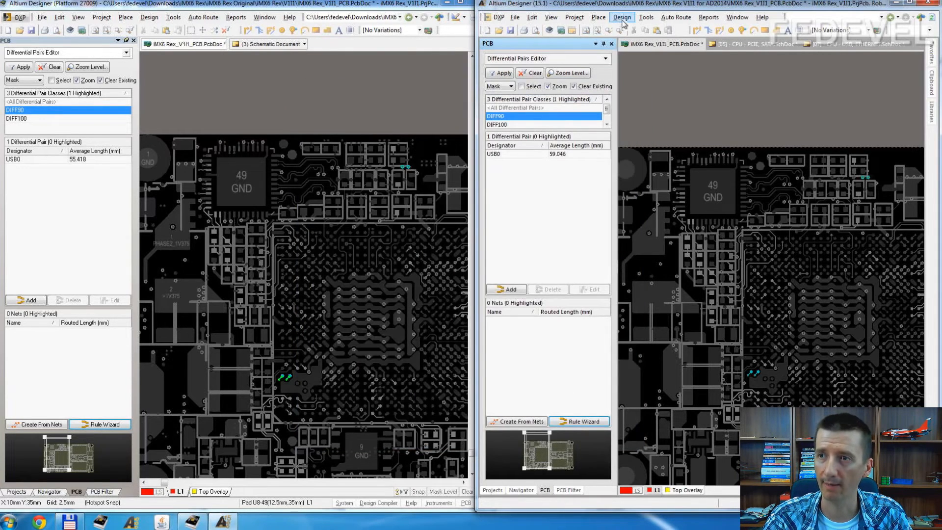
Step: Review the DIFF90 differential pair routing and matched lengths rules in the PCB design rules
click(622, 17)
click(633, 55)
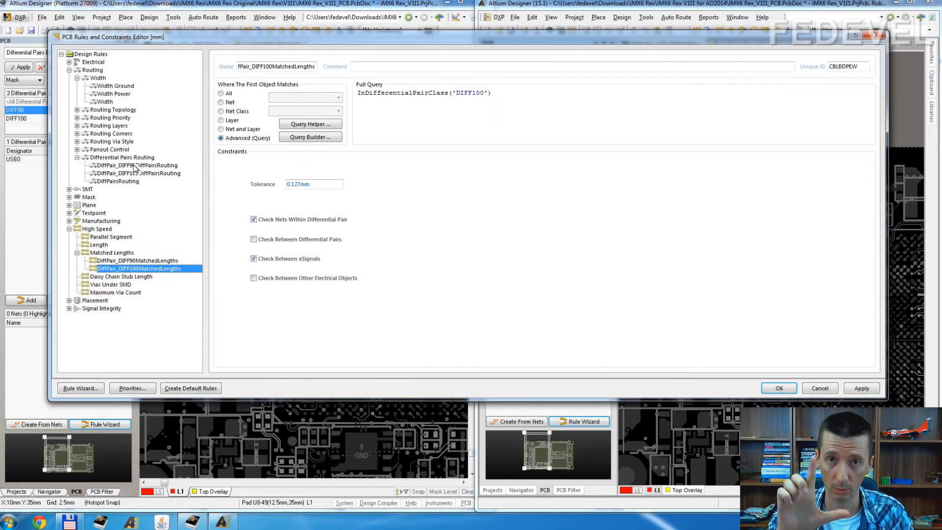
click(135, 166)
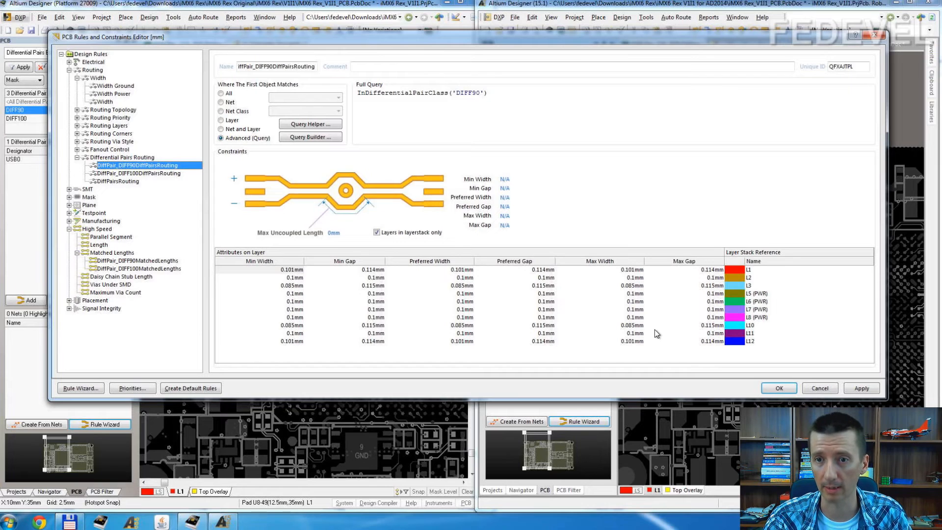
click(135, 261)
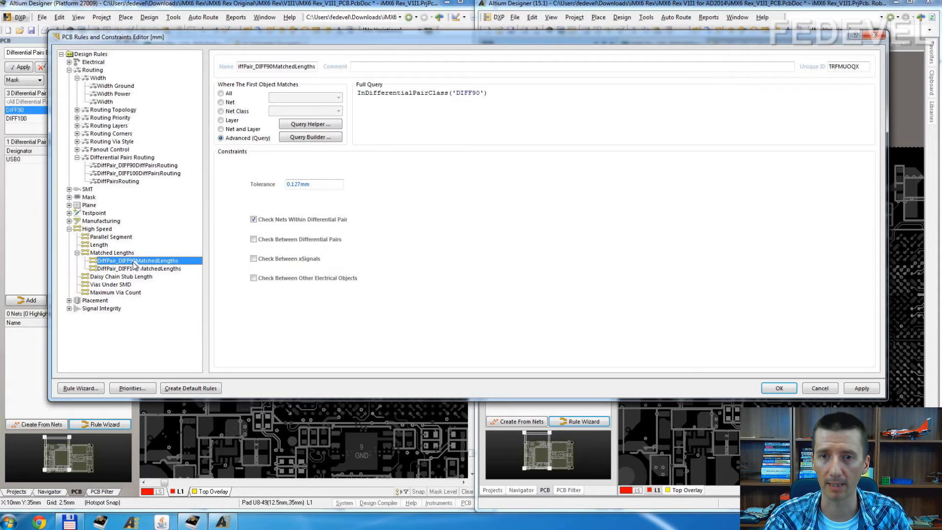
click(136, 167)
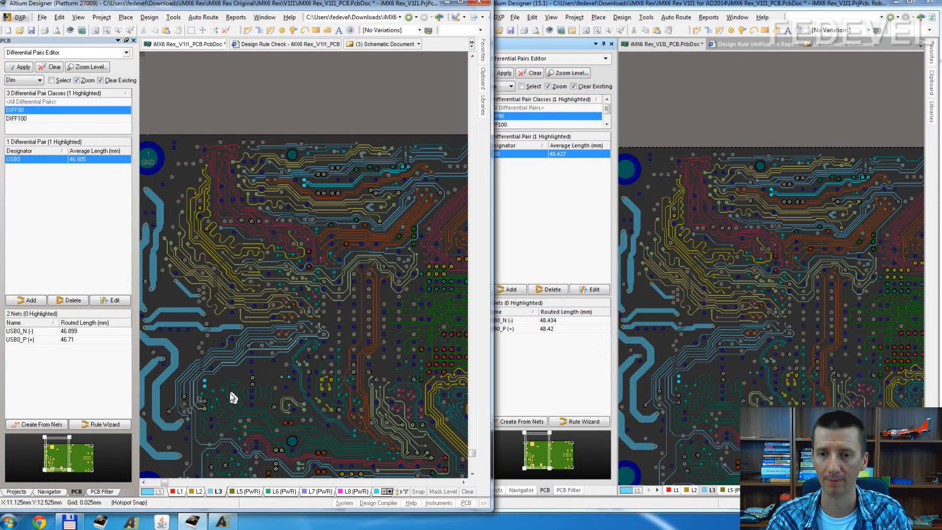
Step: Route a short USB0 differential pair segment on layer L3, starting at its two vias and extending about 1.6 mm horizontally
right_drag(272, 290, 278, 188)
ctrl+scroll(258, 226, up, 5)
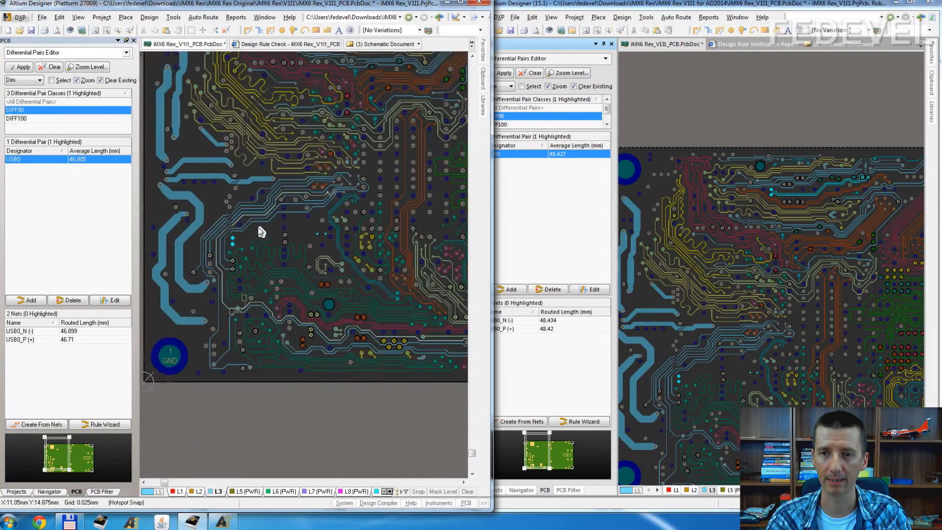
ctrl+scroll(261, 231, up, 4)
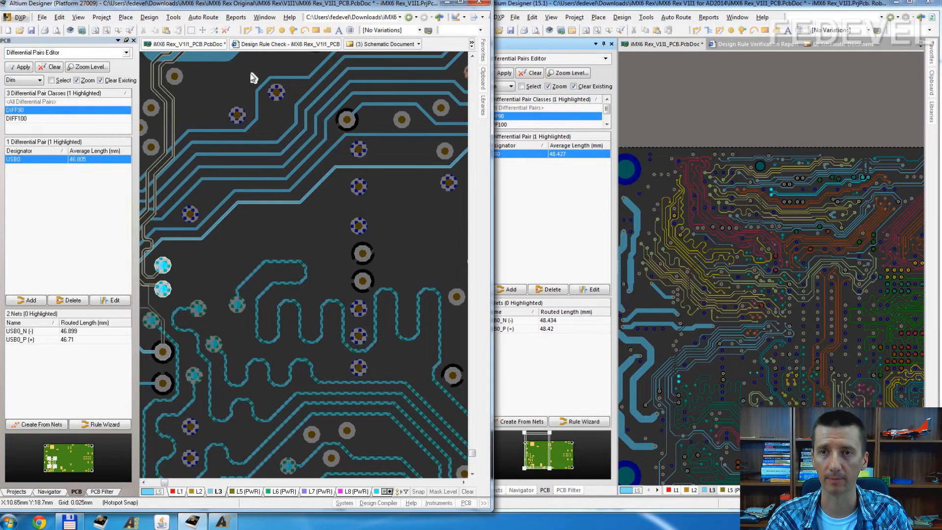
click(271, 31)
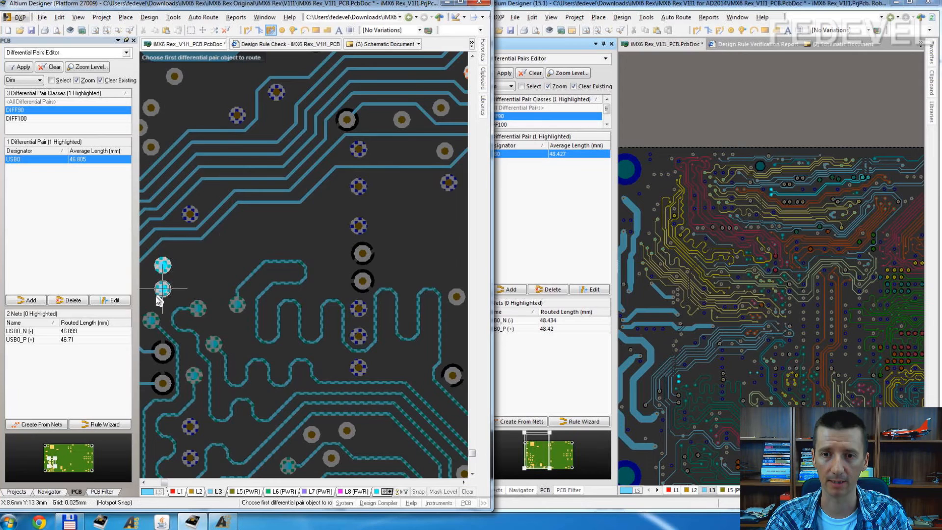
ctrl+scroll(160, 284, up, 3)
click(168, 286)
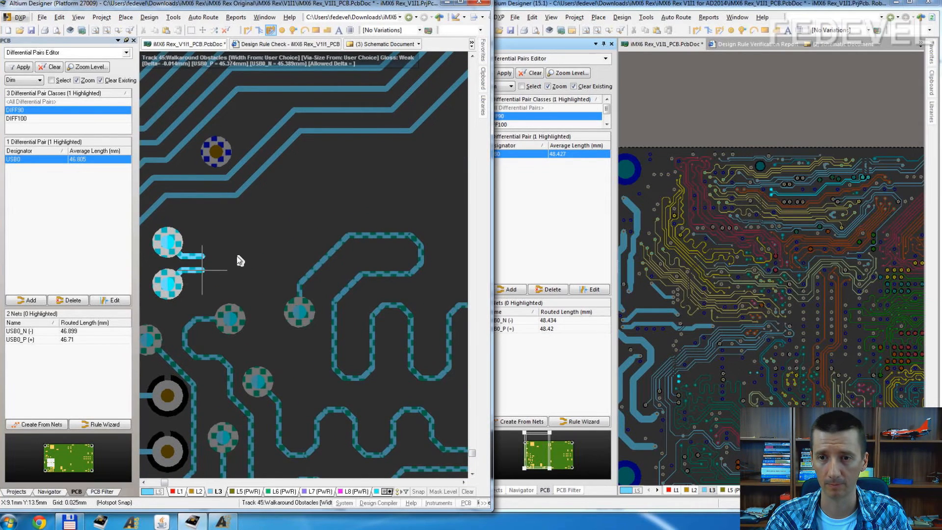
click(281, 225)
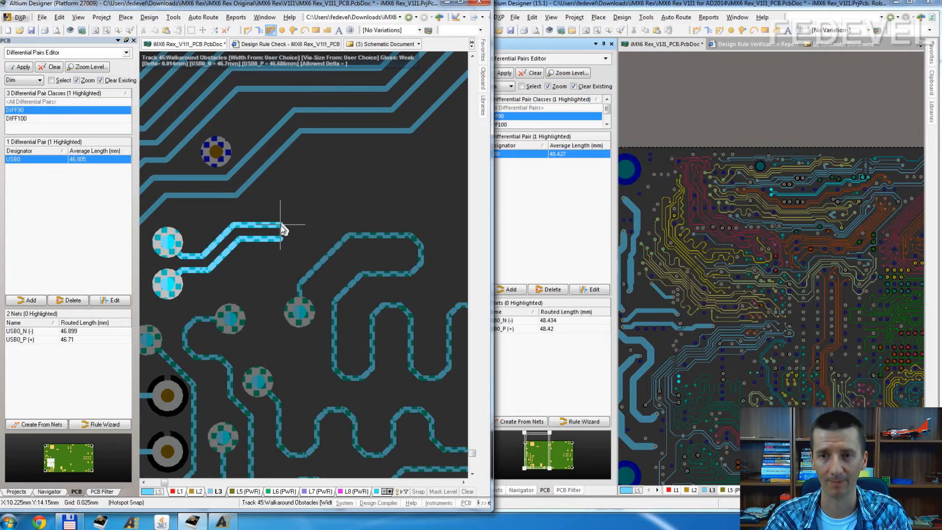
right_click(281, 225)
right_click(255, 321)
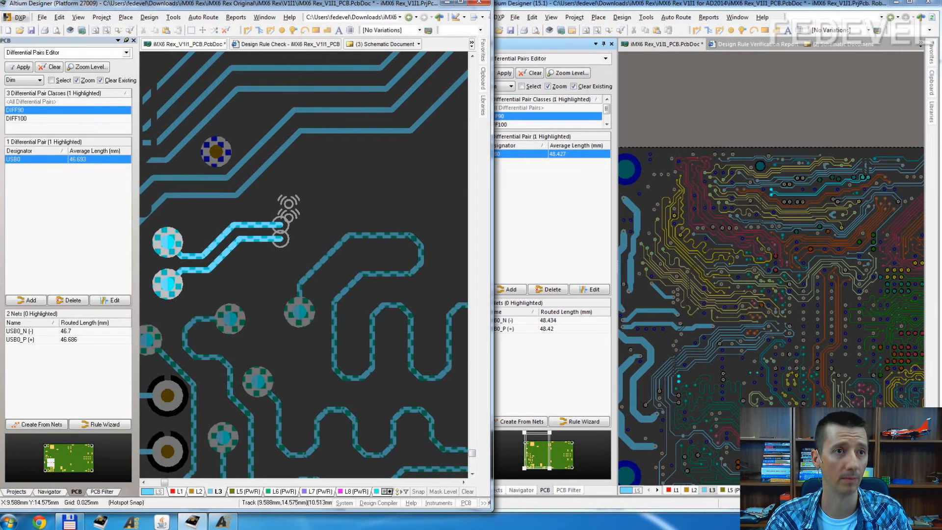
Step: Switch to the stackup PDF and check the 90 ohm stripline's trace width and separation for signal layer 3
key(alt+Tab)
scroll(746, 267, down, 3)
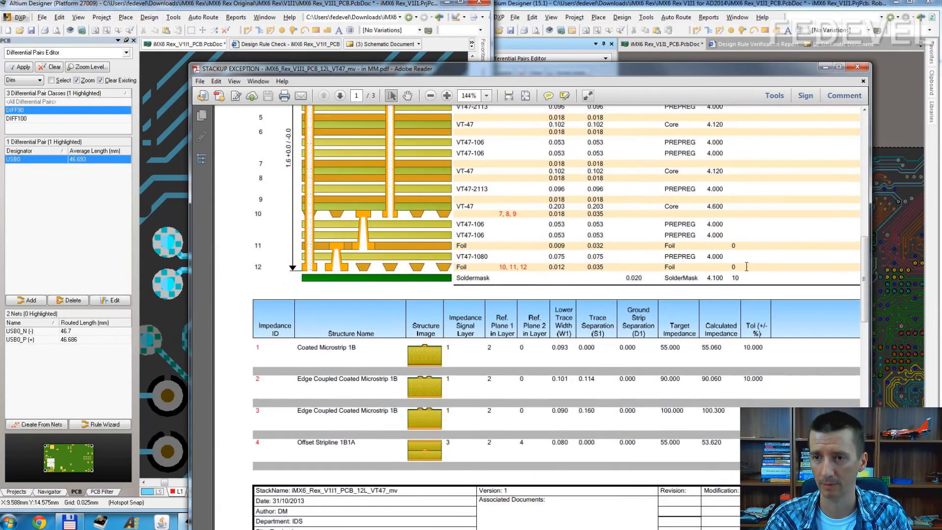
scroll(746, 266, down, 10)
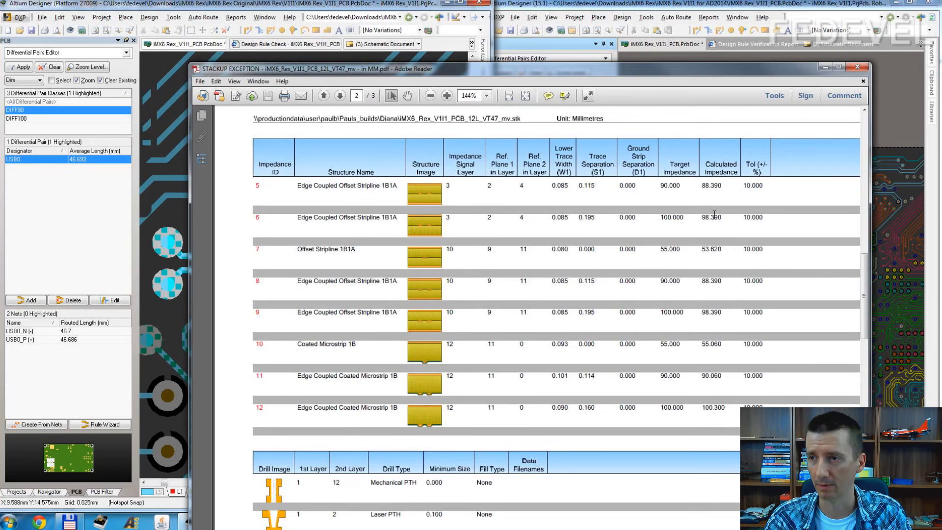
Step: Highlight the 90 ohm trace width for signal layer 3 in the PDF, return to the original Altium board and check the routed USB0_N track's width
drag(551, 185, 568, 185)
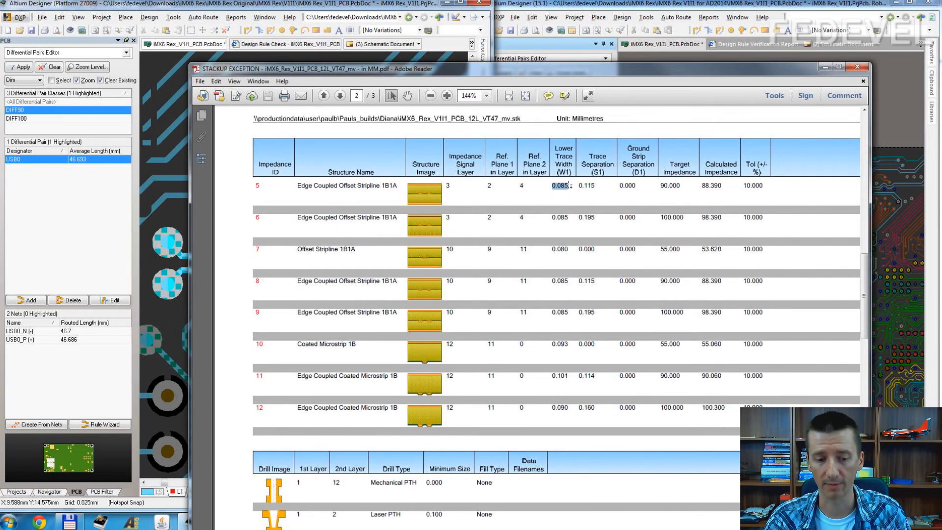
click(155, 222)
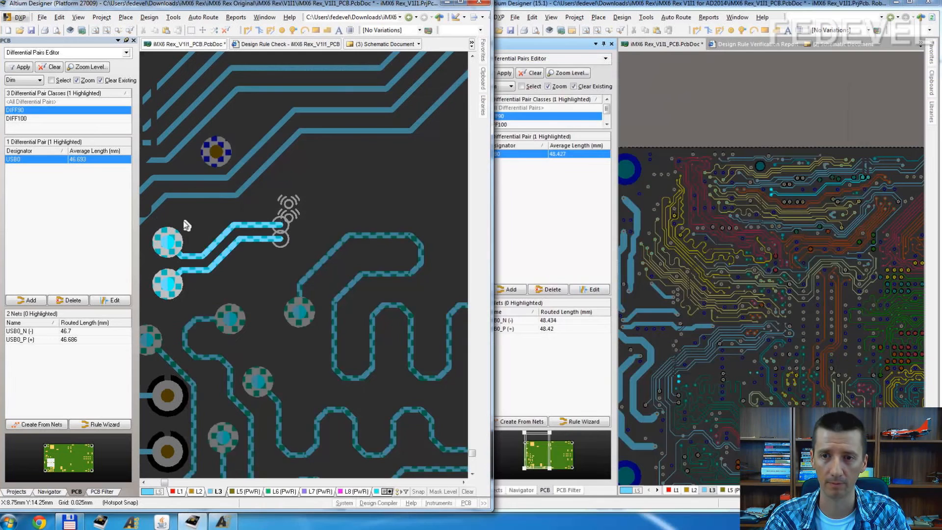
click(253, 225)
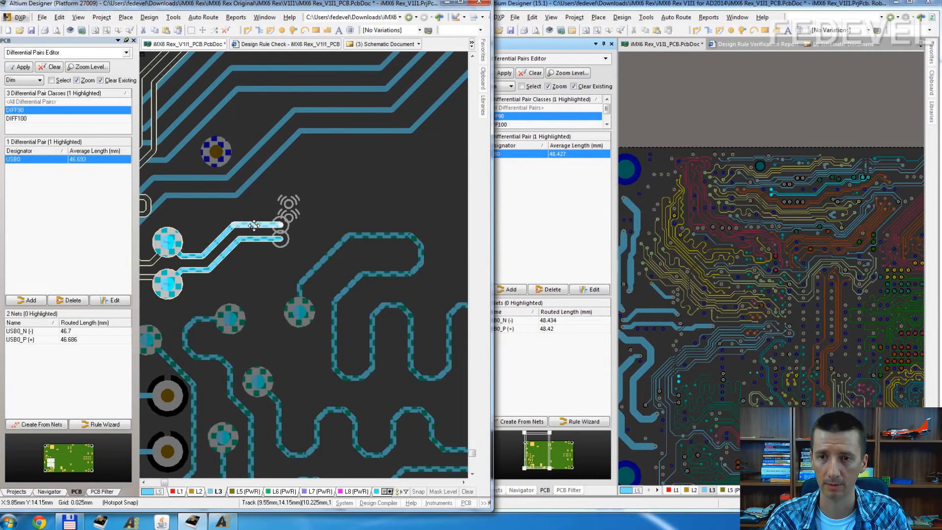
double_click(255, 228)
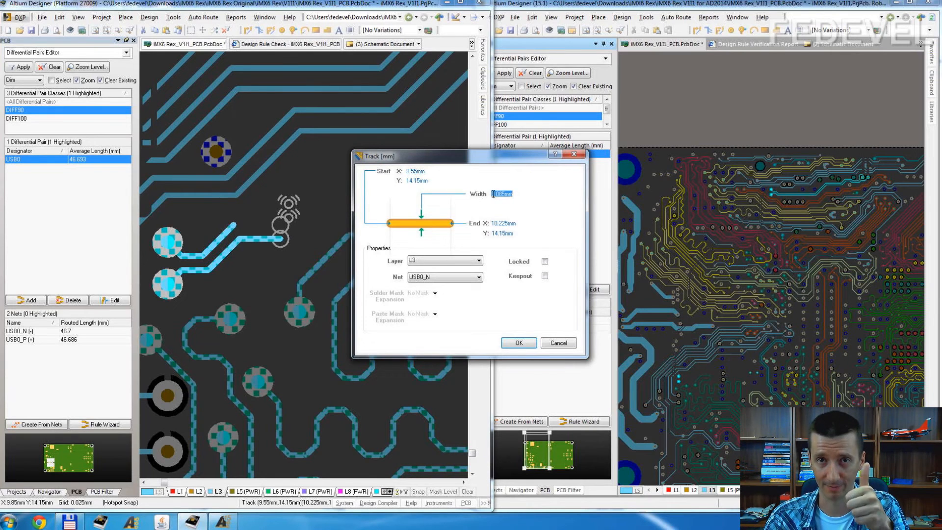
click(571, 155)
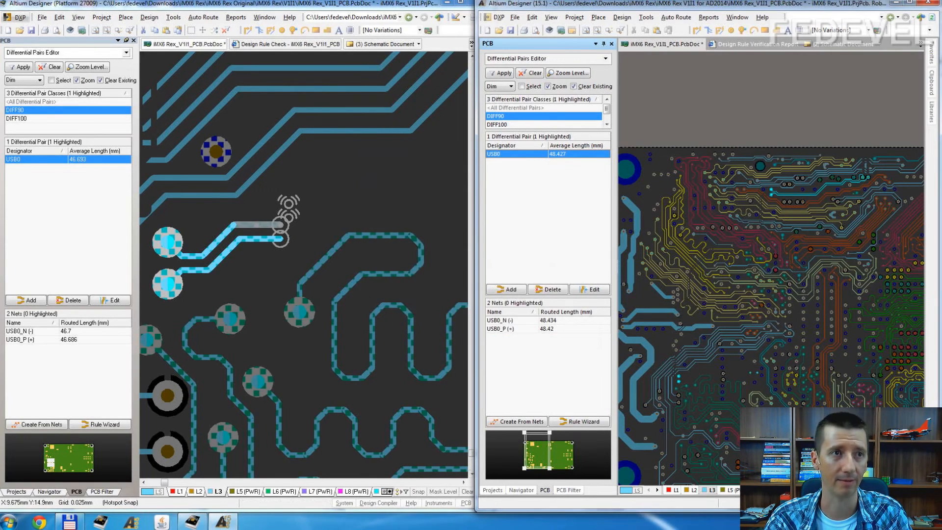
Step: Check the 90 ohm trace separation in the stackup PDF and measure the gap between the original board's two horizontal USB0 tracks on L3
key(alt+Tab)
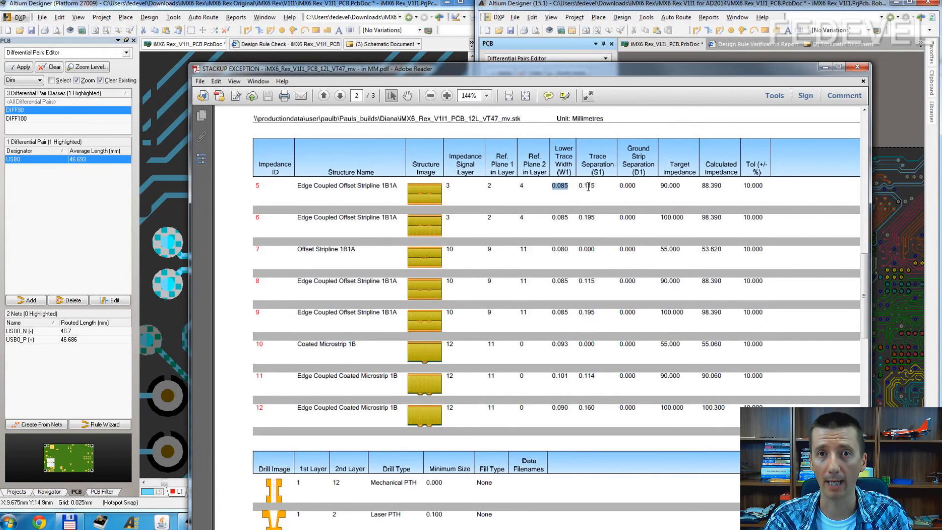
click(825, 67)
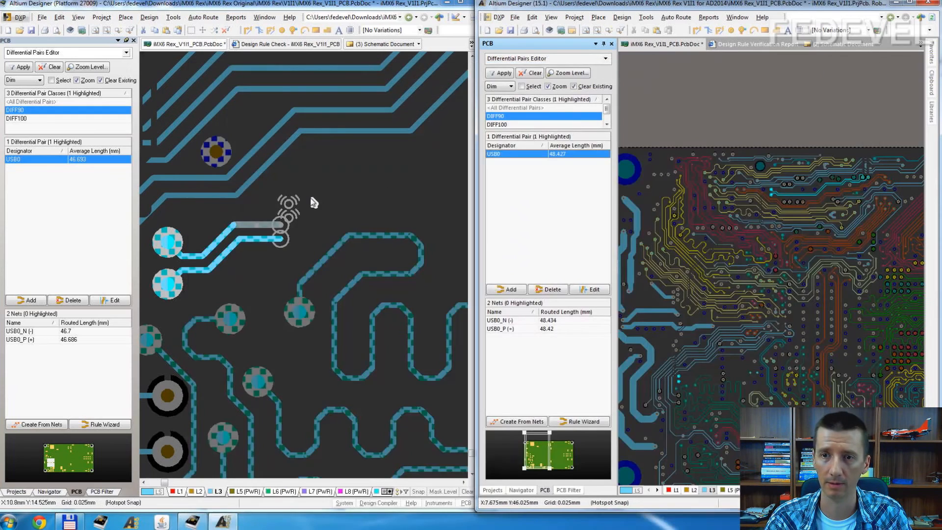
click(326, 192)
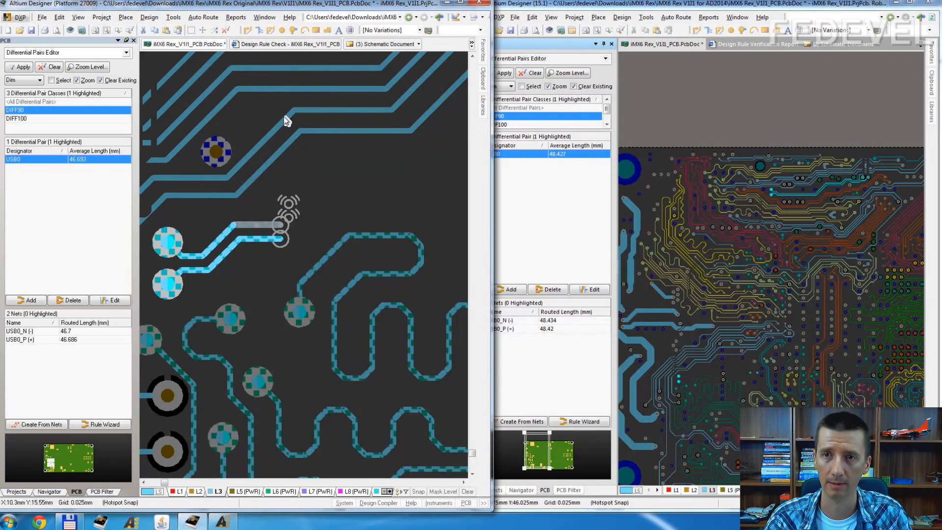
click(236, 17)
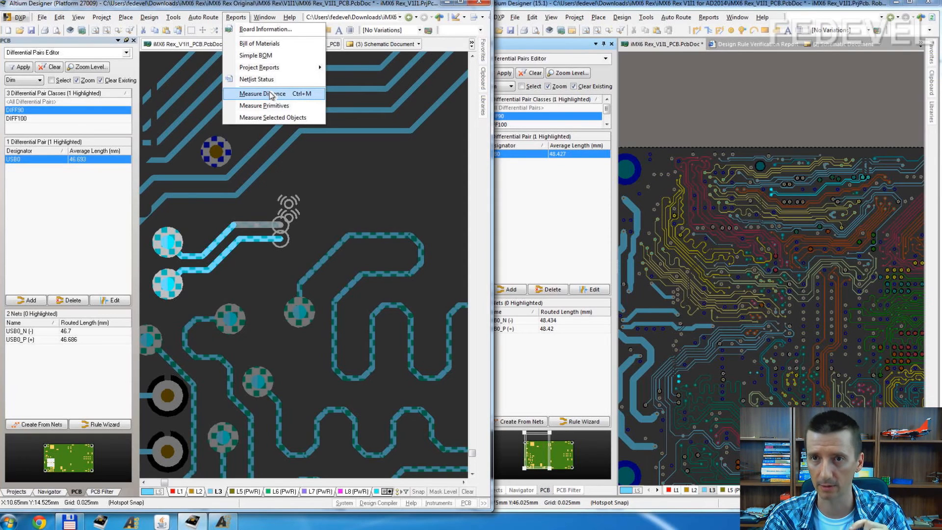
click(264, 107)
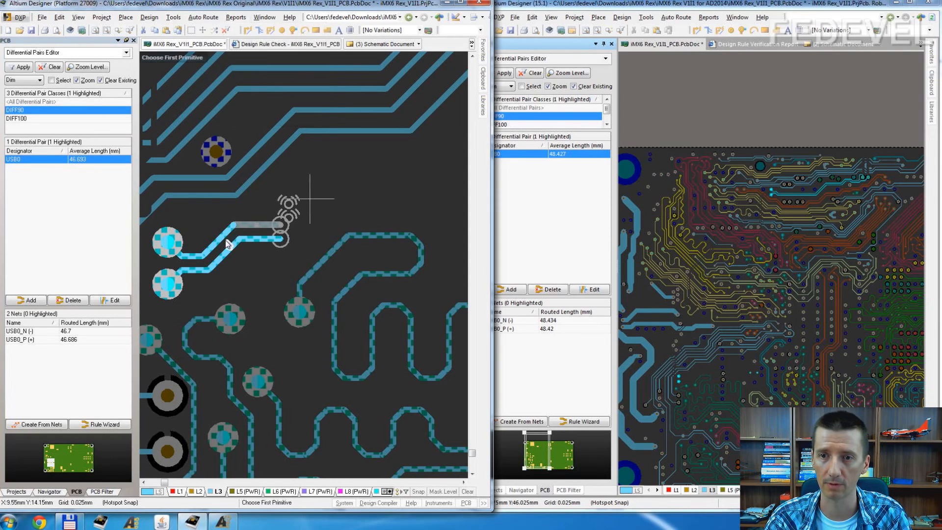
ctrl+scroll(211, 267, up, 1)
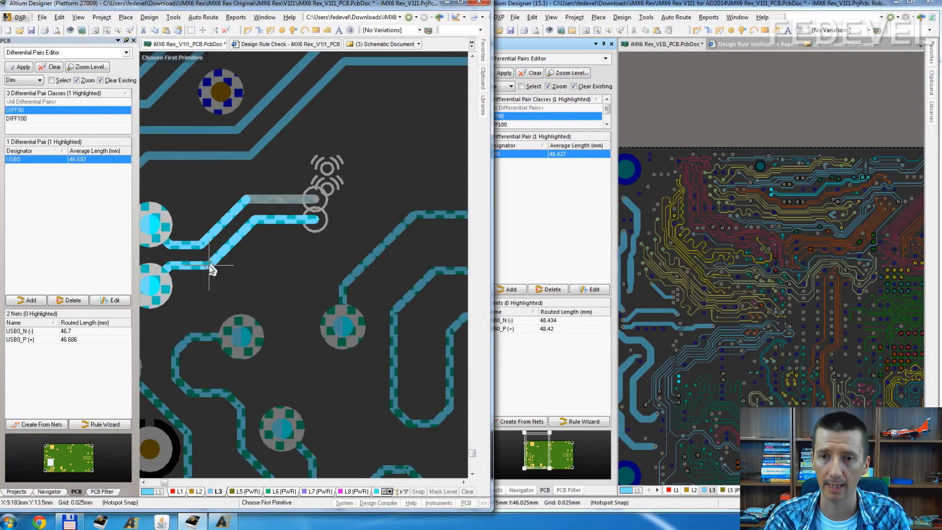
click(271, 199)
click(271, 222)
click(290, 200)
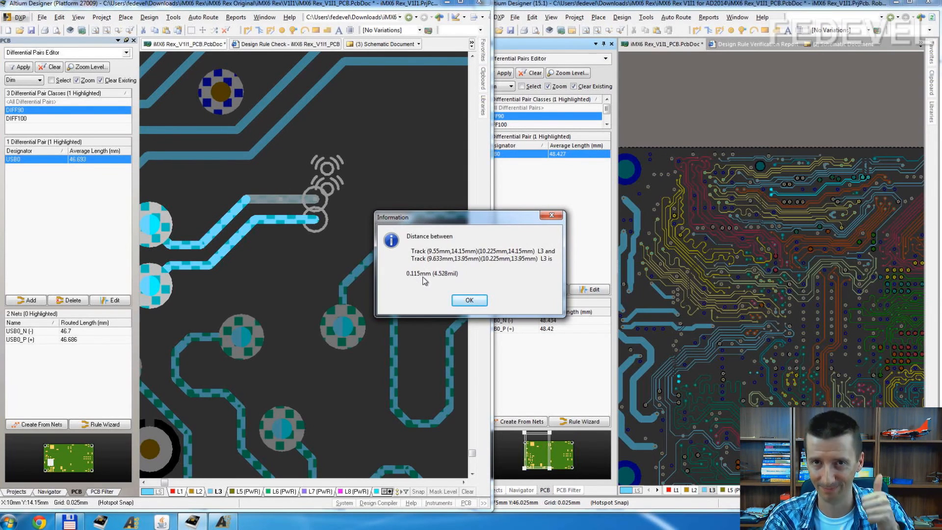
click(475, 299)
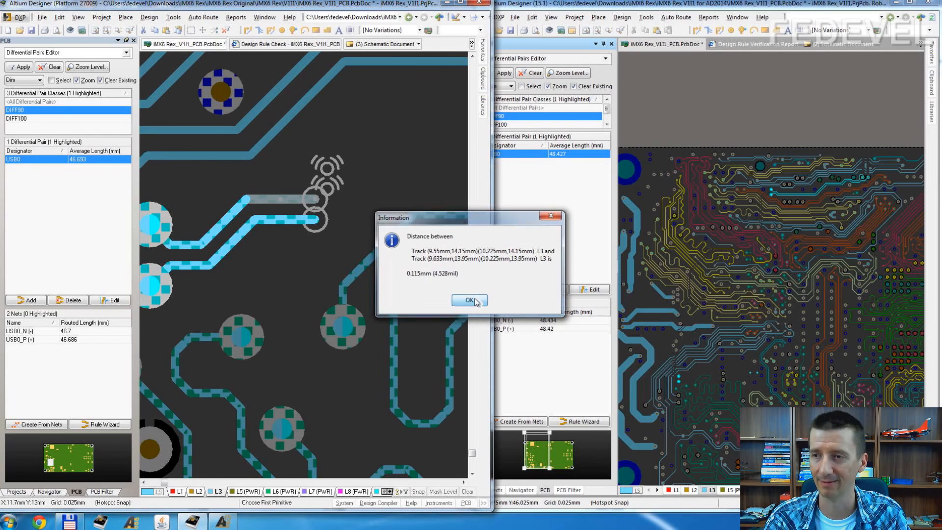
Step: Switch to Altium Designer 15.1 and route a USB0 differential pair segment on layer L3 from its two vias, extending about 1.5 mm horizontally
click(647, 183)
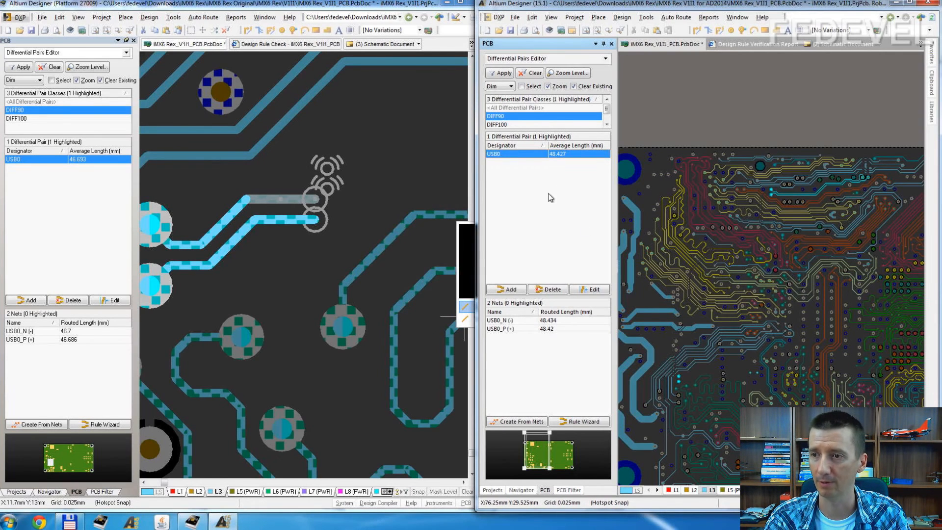
right_drag(724, 267, 727, 192)
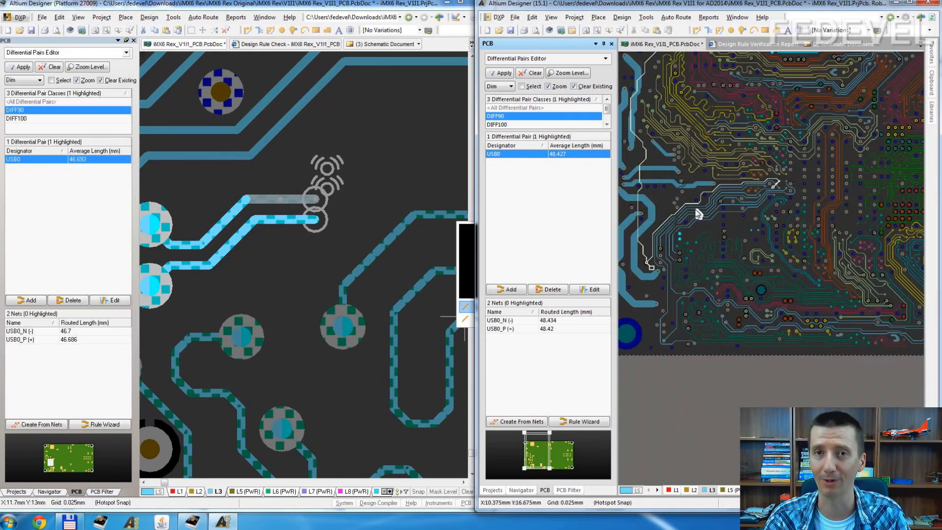
ctrl+scroll(692, 225, up, 4)
ctrl+scroll(688, 252, up, 2)
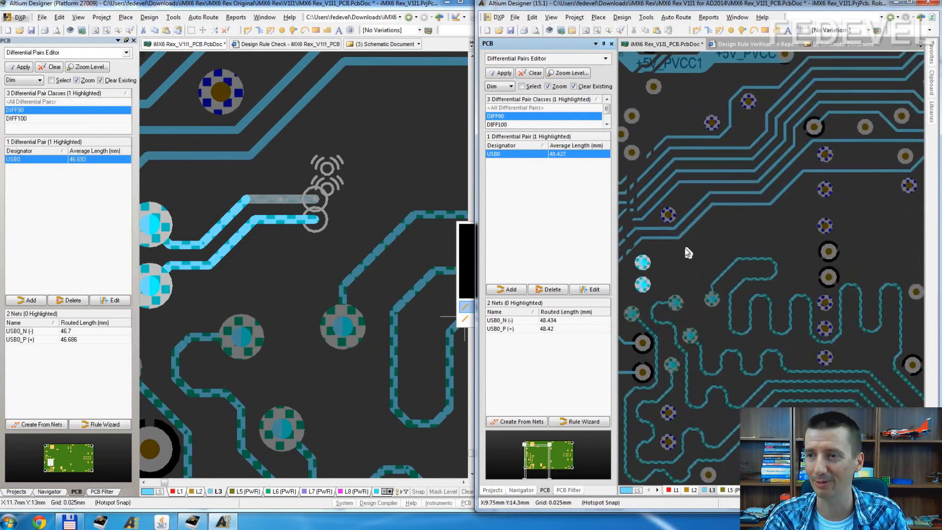
ctrl+scroll(747, 212, up, 2)
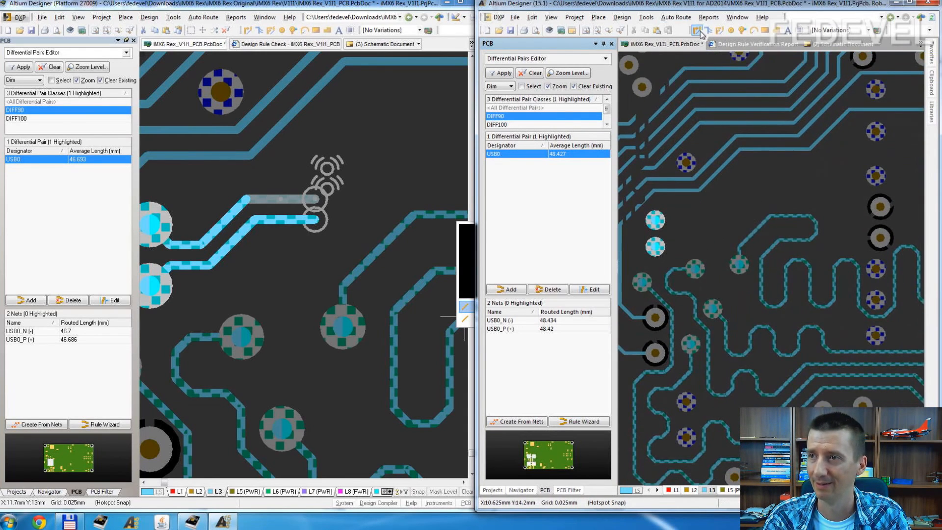
click(719, 32)
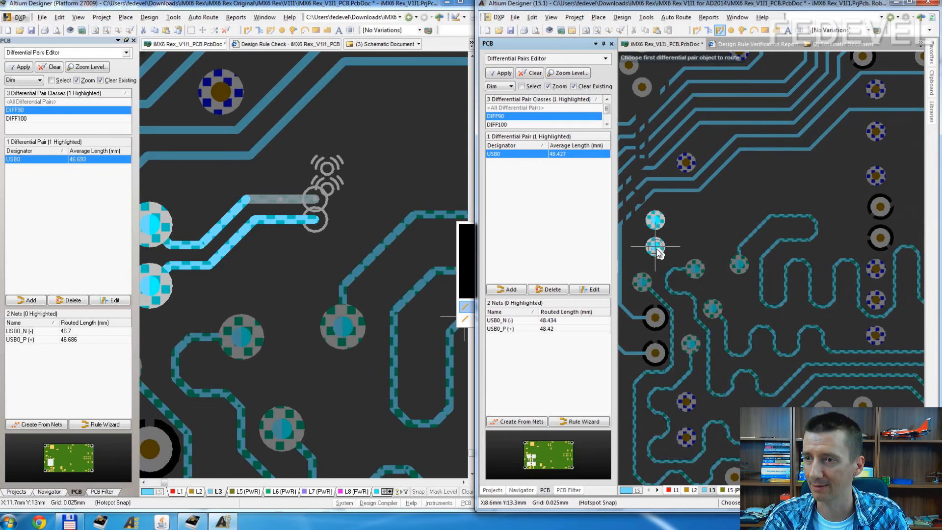
click(685, 234)
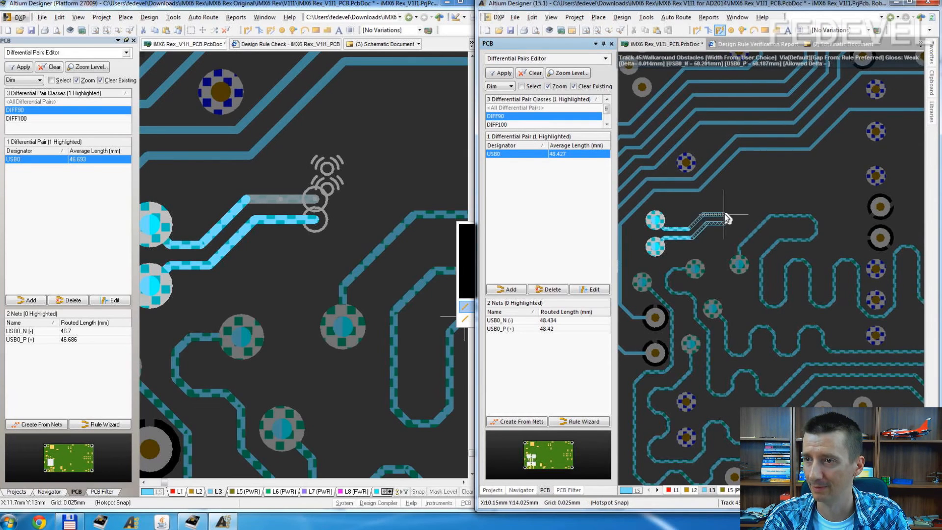
click(724, 215)
right_click(717, 215)
right_click(717, 214)
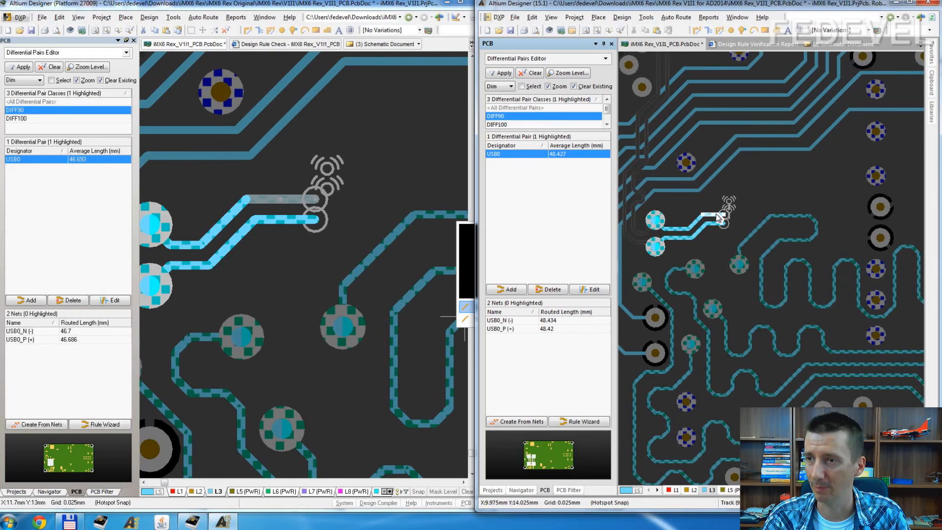
Step: Check the new USB0_N track's width and measure the distance between the pair's two parallel tracks on L3 near the vias
double_click(716, 215)
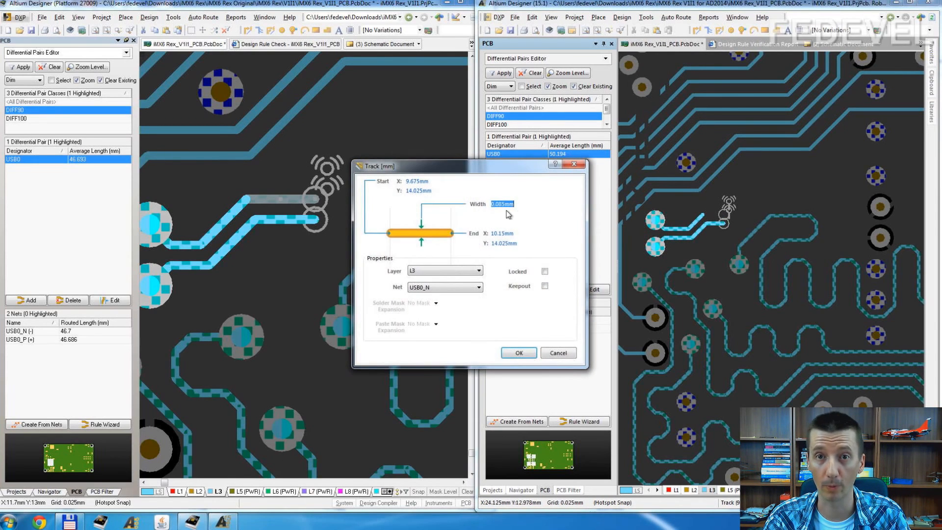
click(574, 163)
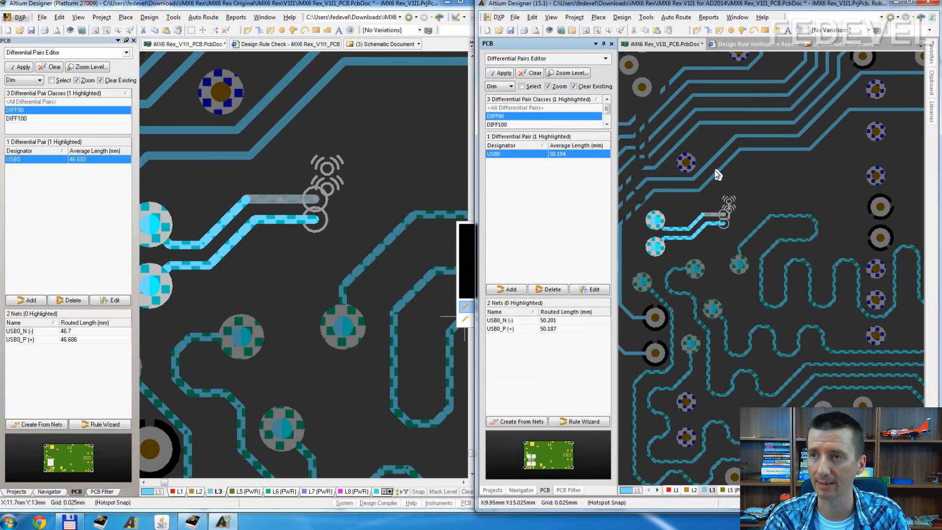
click(706, 19)
click(720, 108)
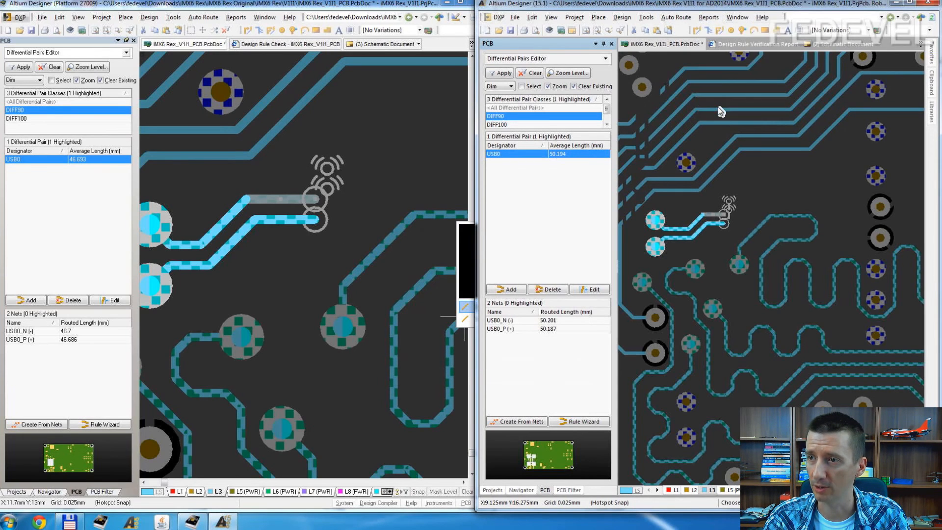
click(676, 228)
click(677, 238)
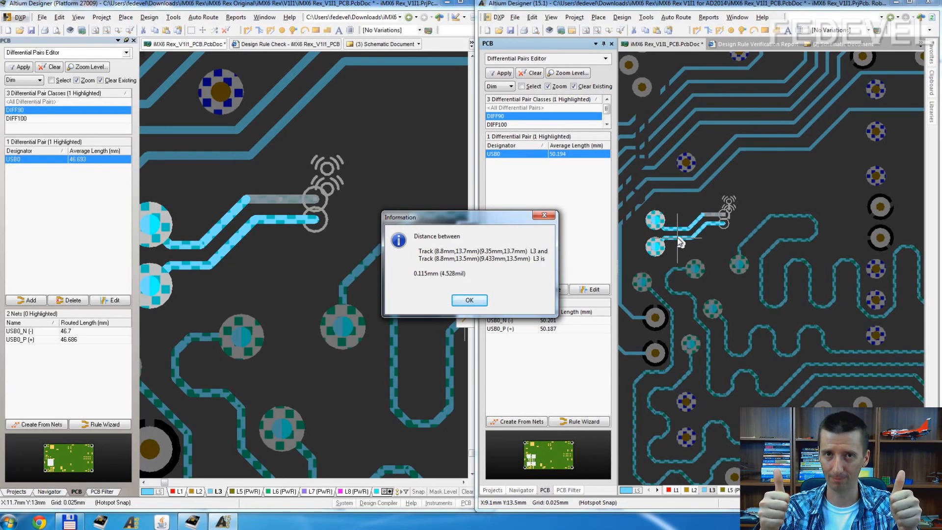
click(469, 299)
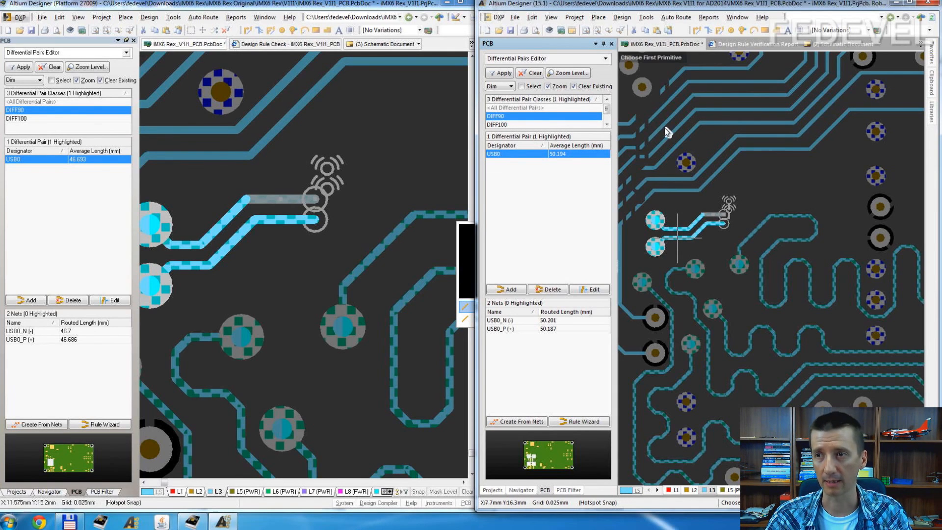
key(Escape)
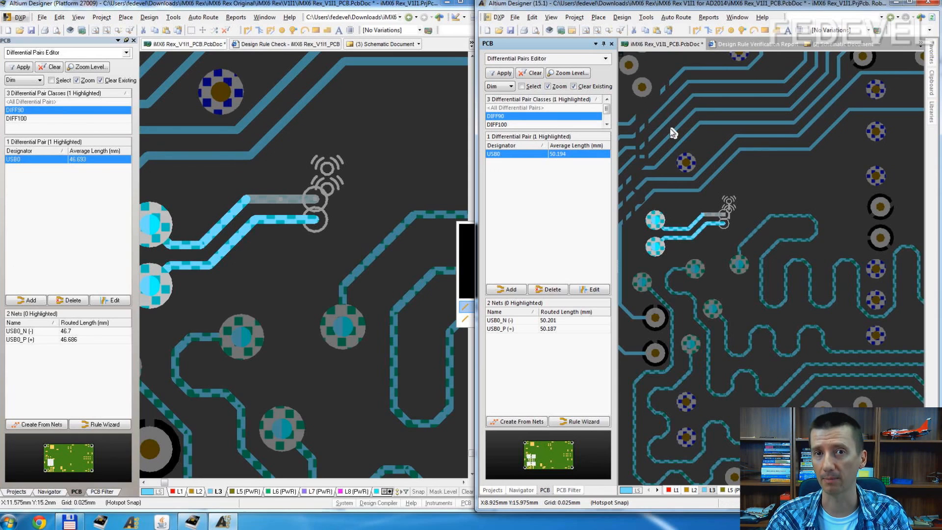